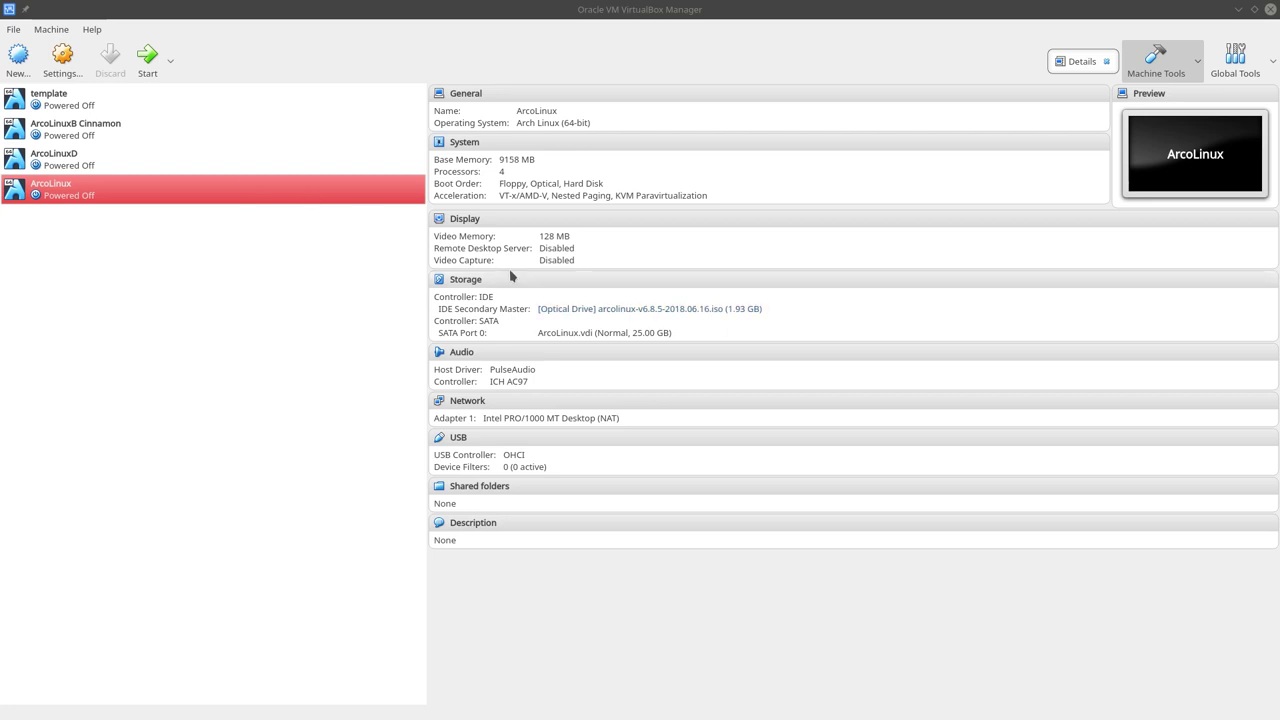
Start the ArcoLinux virtual machine from VirtualBox Manager
click(148, 62)
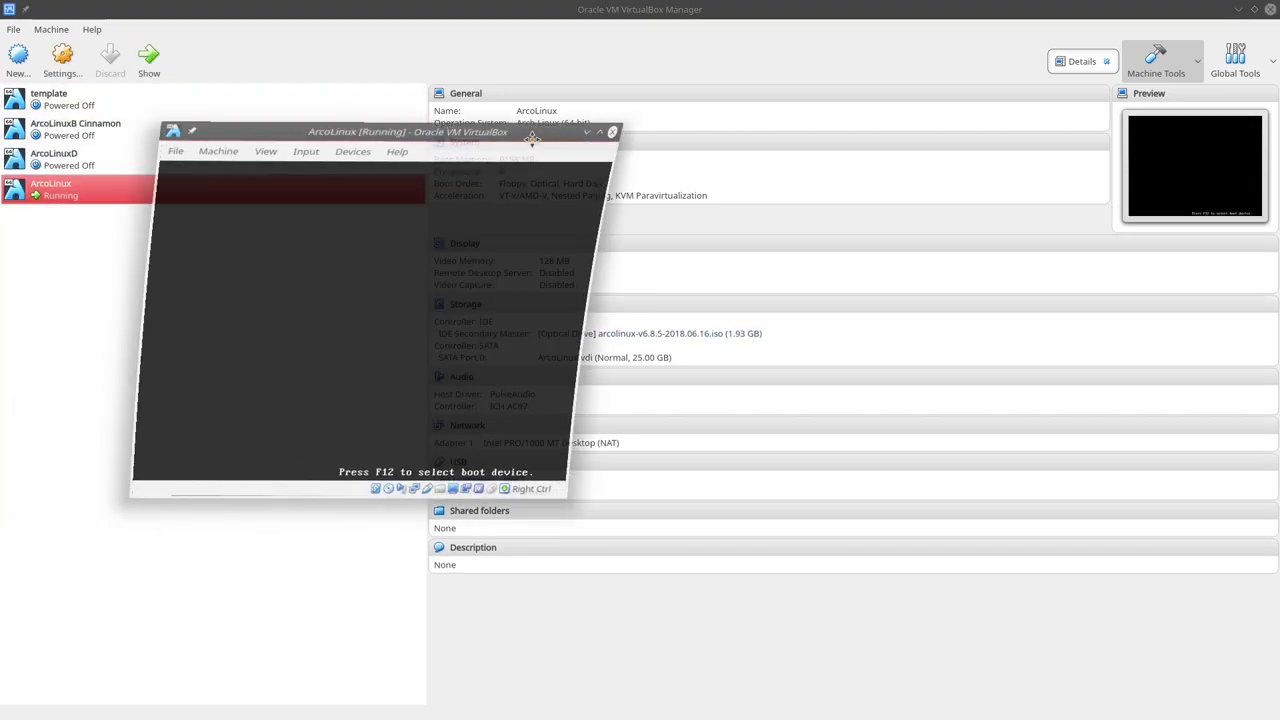
Maximise the VM window, go full-screen, and boot the Boot ArcoLinux (x86_64) entry
double_click(572, 134)
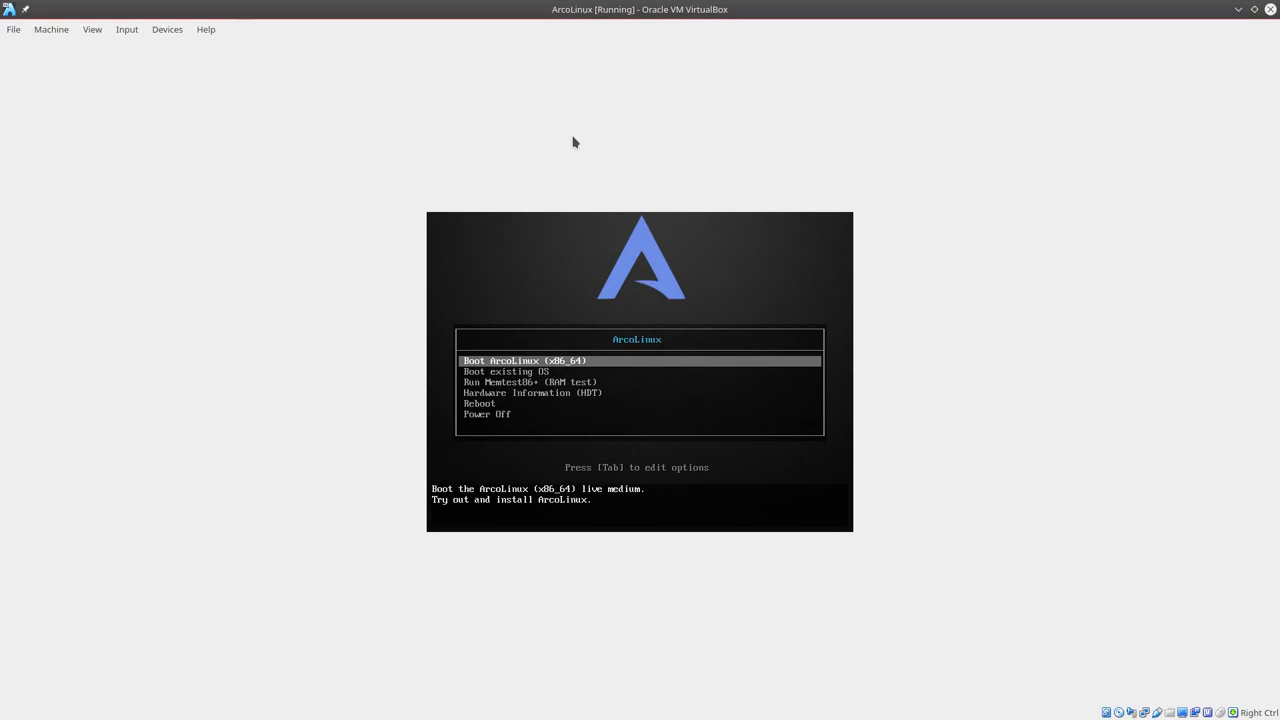
key(ctrl+f)
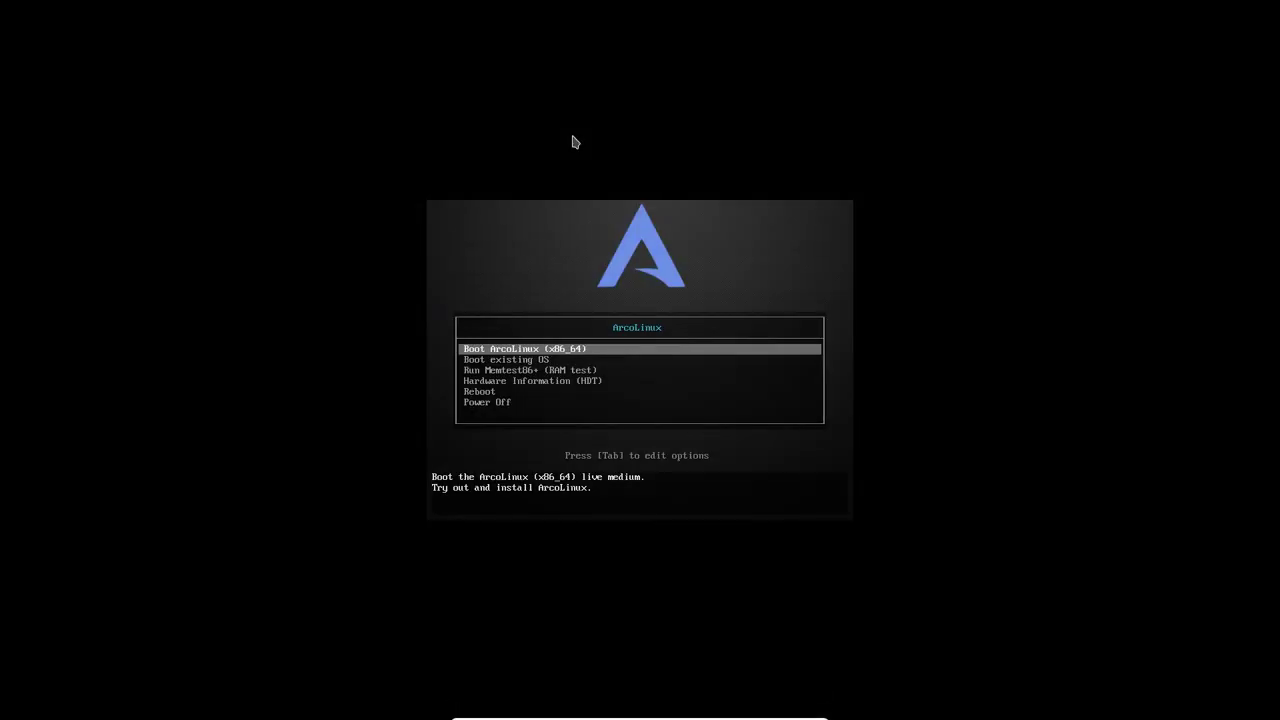
key(Down)
key(Down)
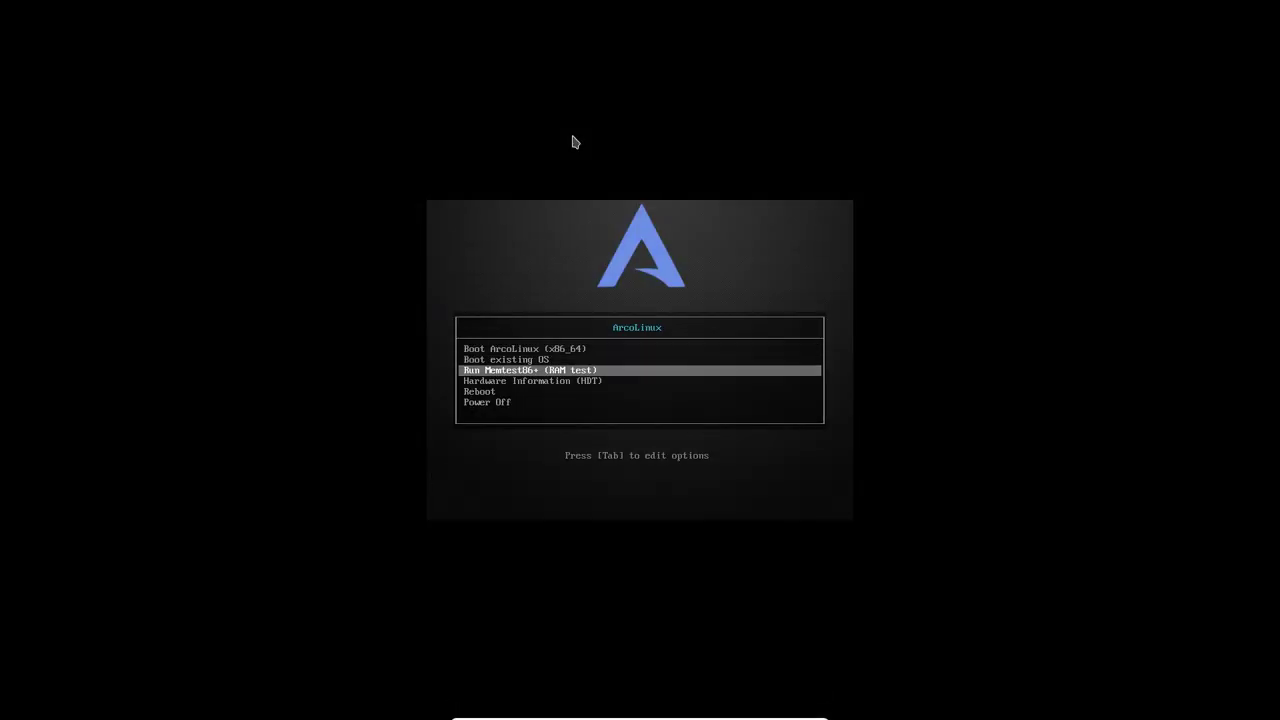
key(Down)
key(Up)
key(Up)
key(Up)
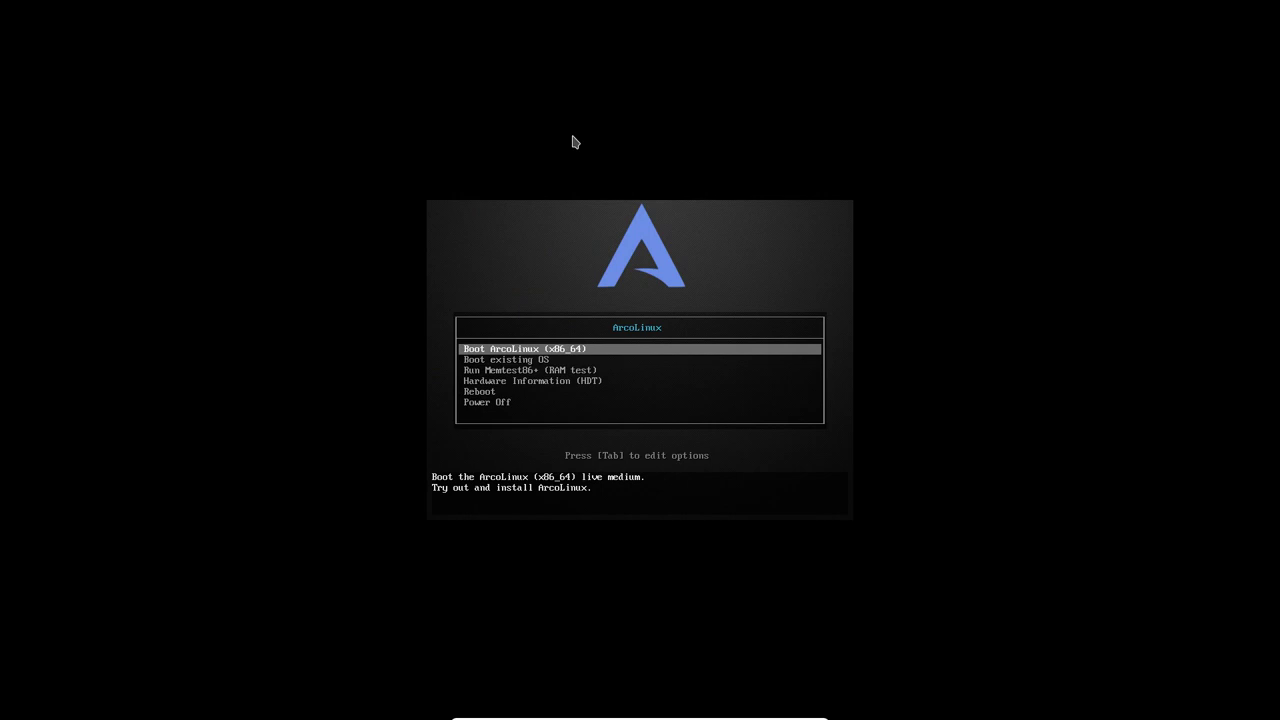
key(Return)
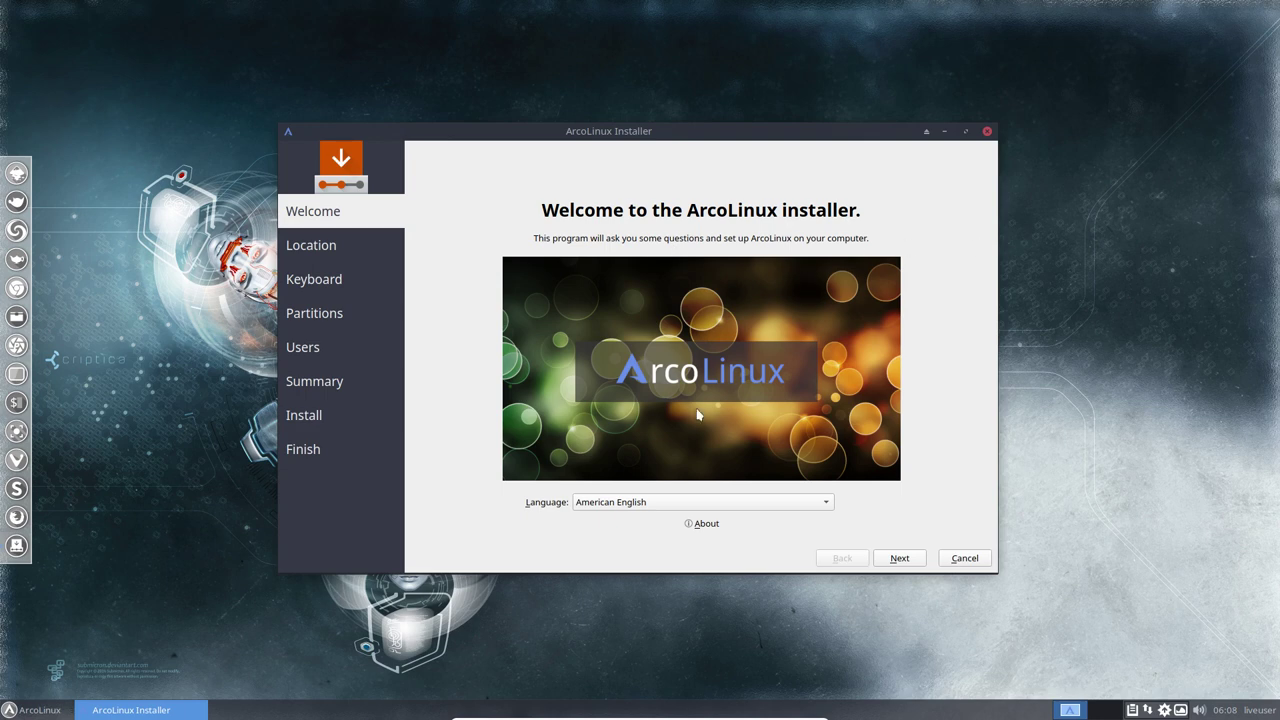
Choose Nederlands as the installer language and go on to the location step
click(609, 502)
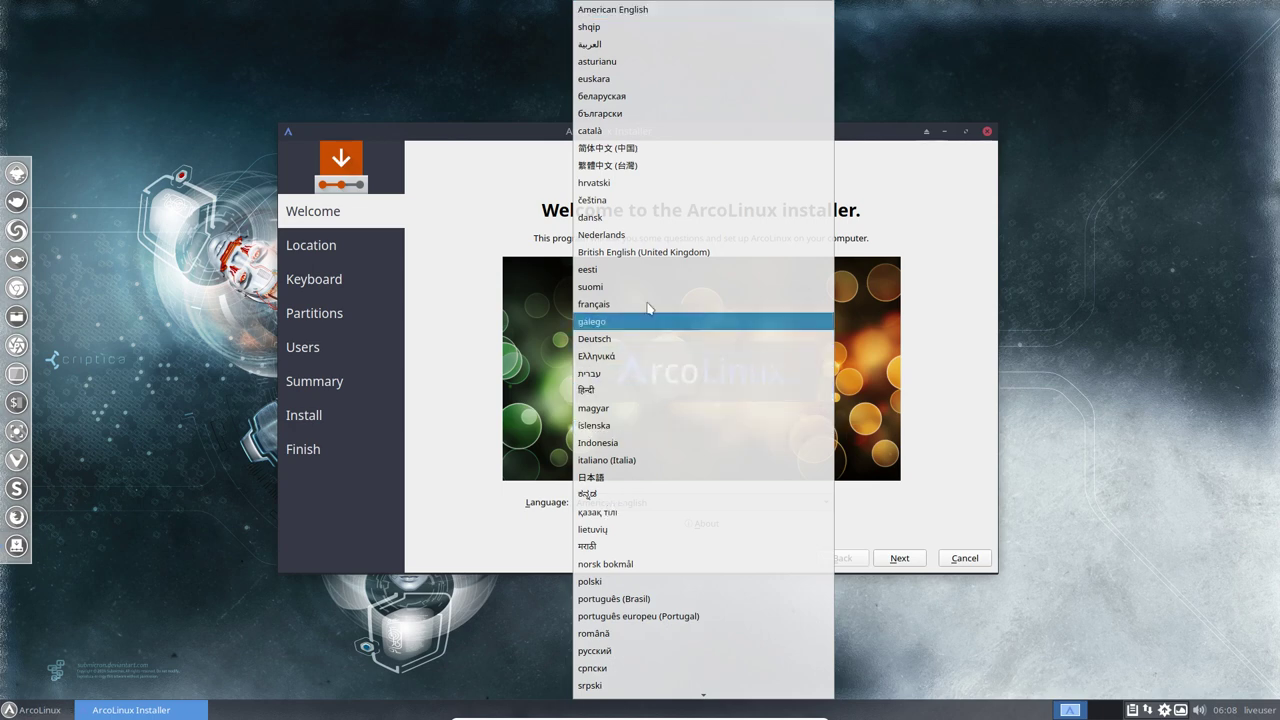
click(640, 235)
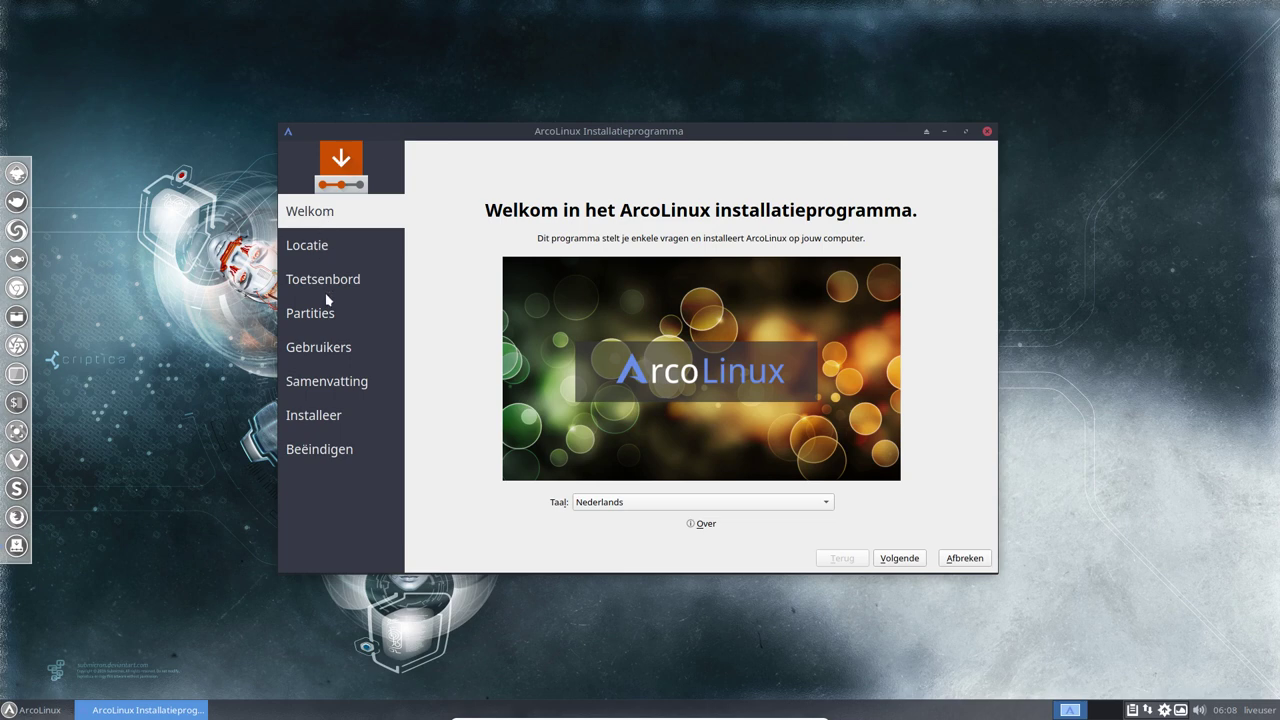
click(899, 559)
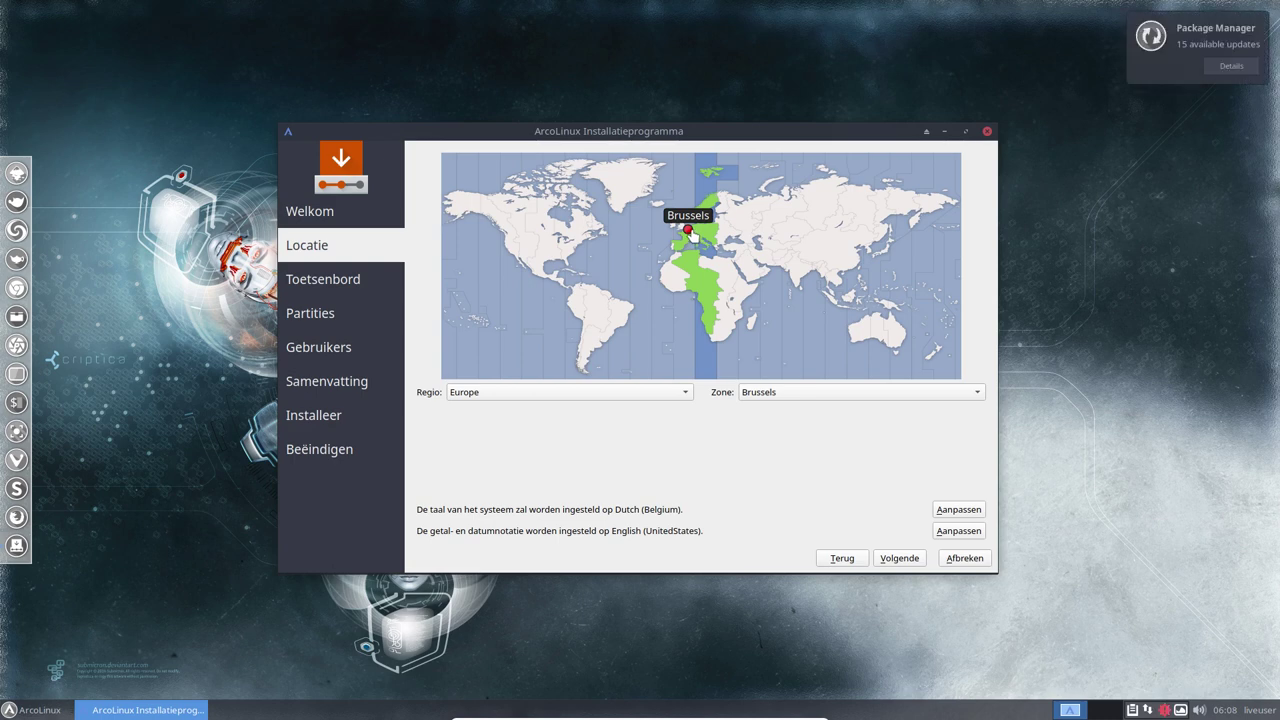
Keep the time zone at Europe/Brussels and leave the system language locale unchanged
click(586, 395)
click(586, 394)
click(757, 398)
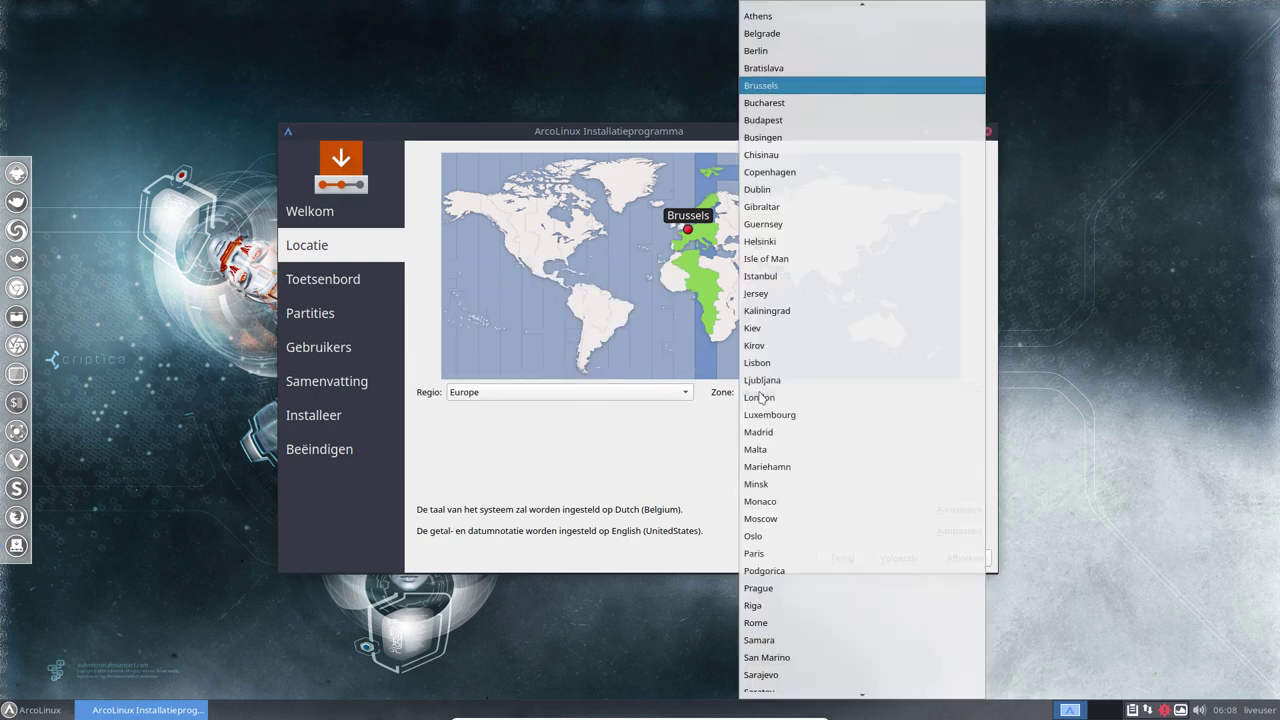
click(690, 420)
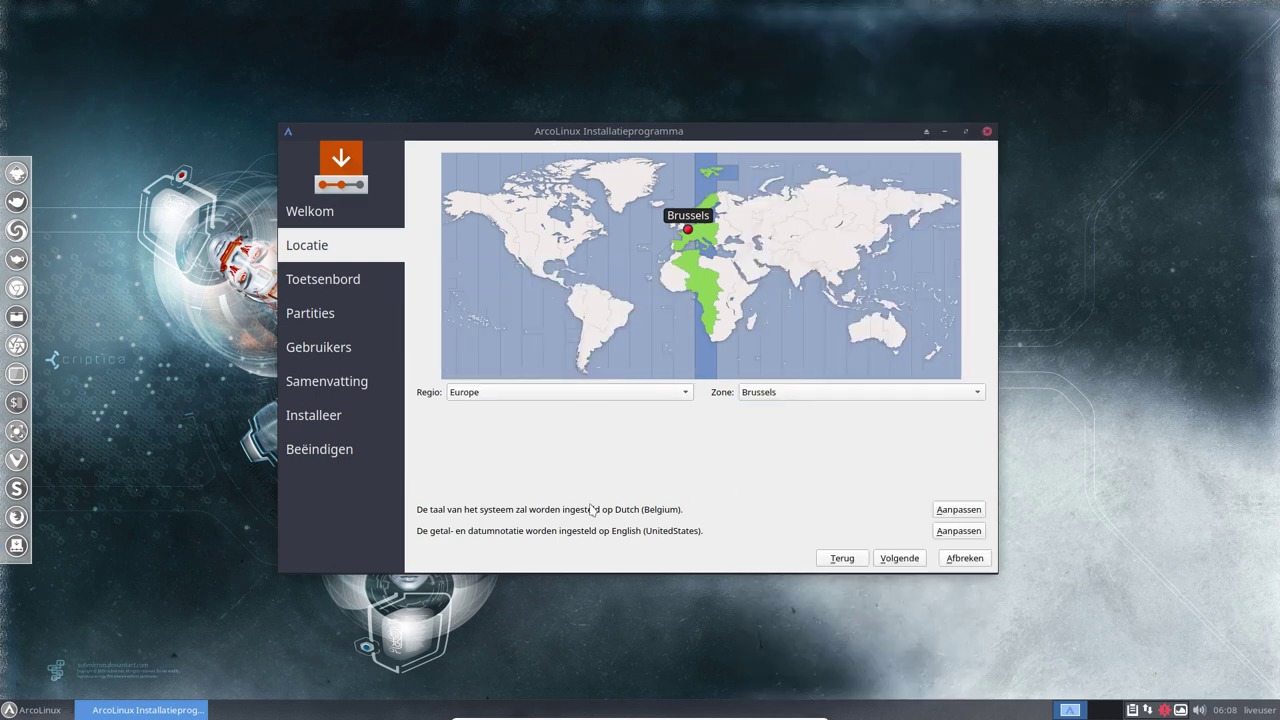
click(947, 510)
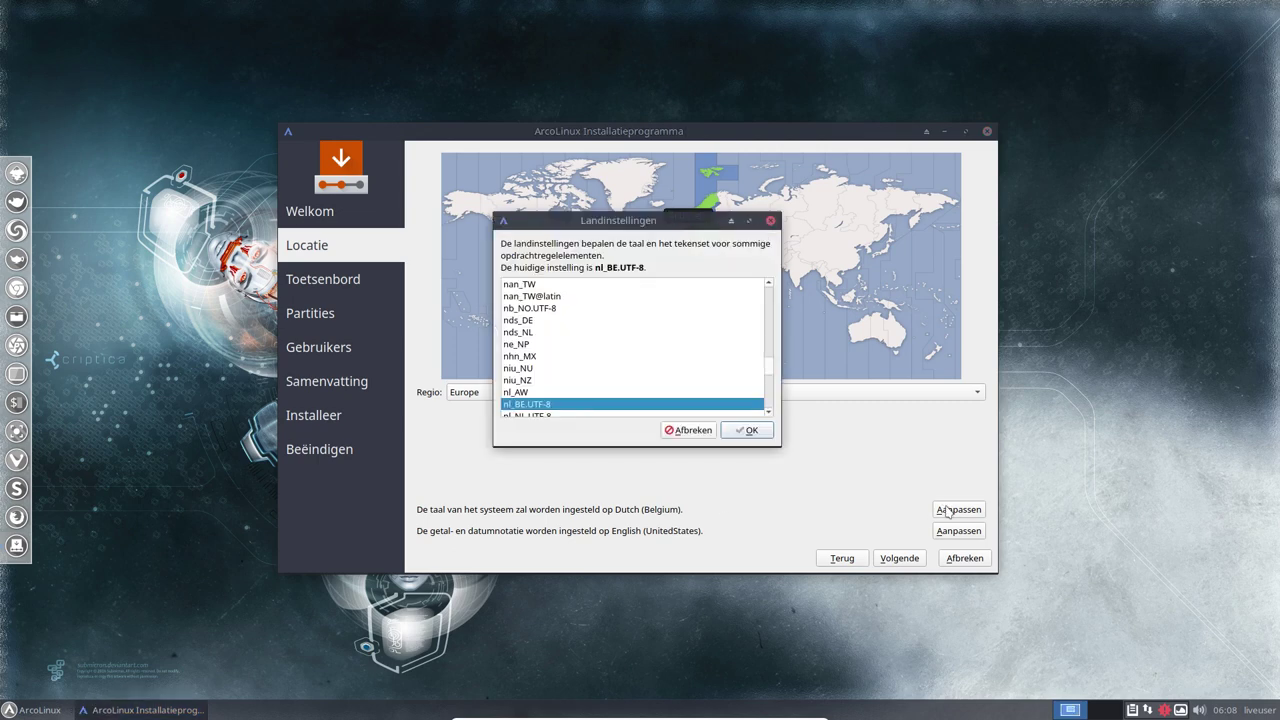
click(690, 430)
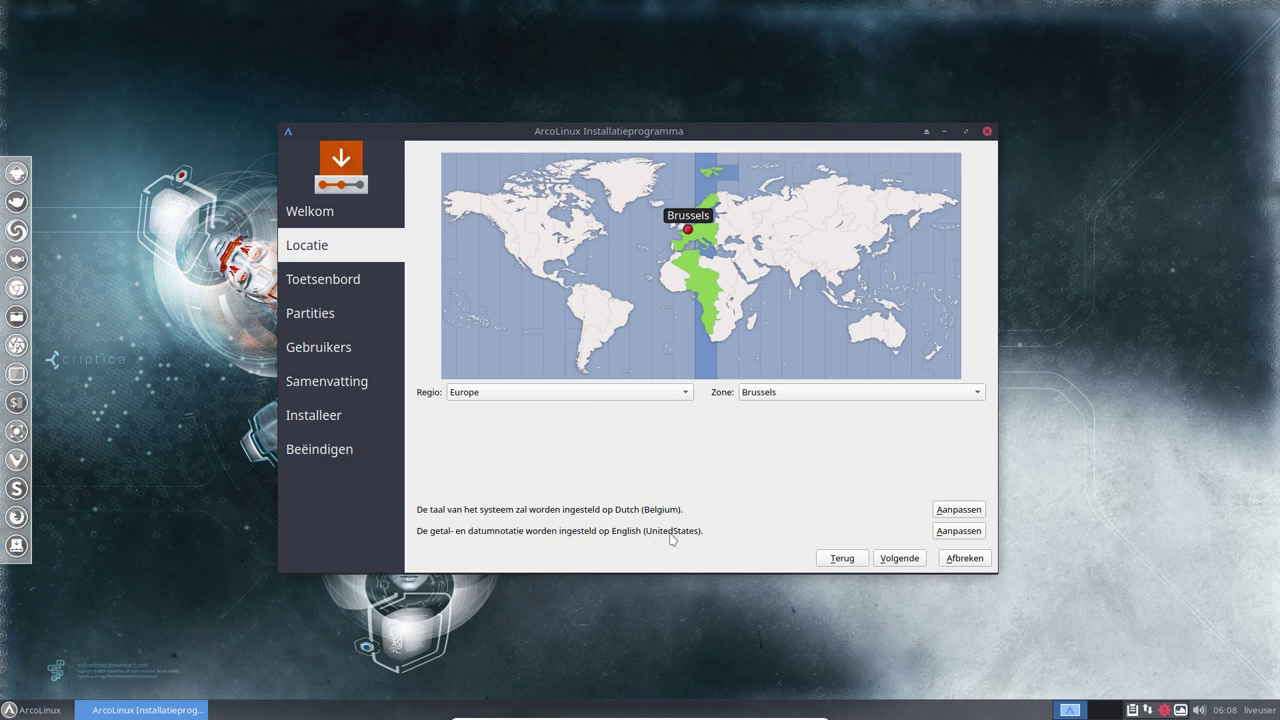
Set the number and date format to nl_NL.UTF-8 and continue to the keyboard step
click(955, 531)
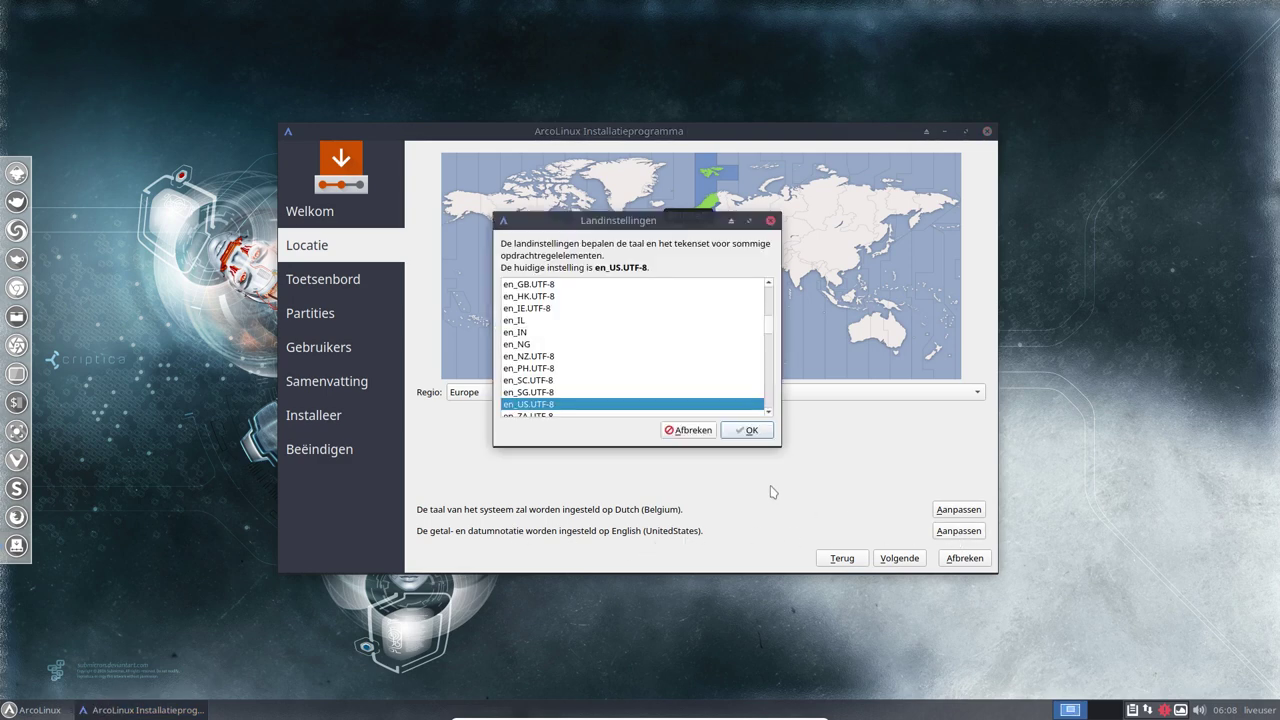
scroll(632, 352, up, 20)
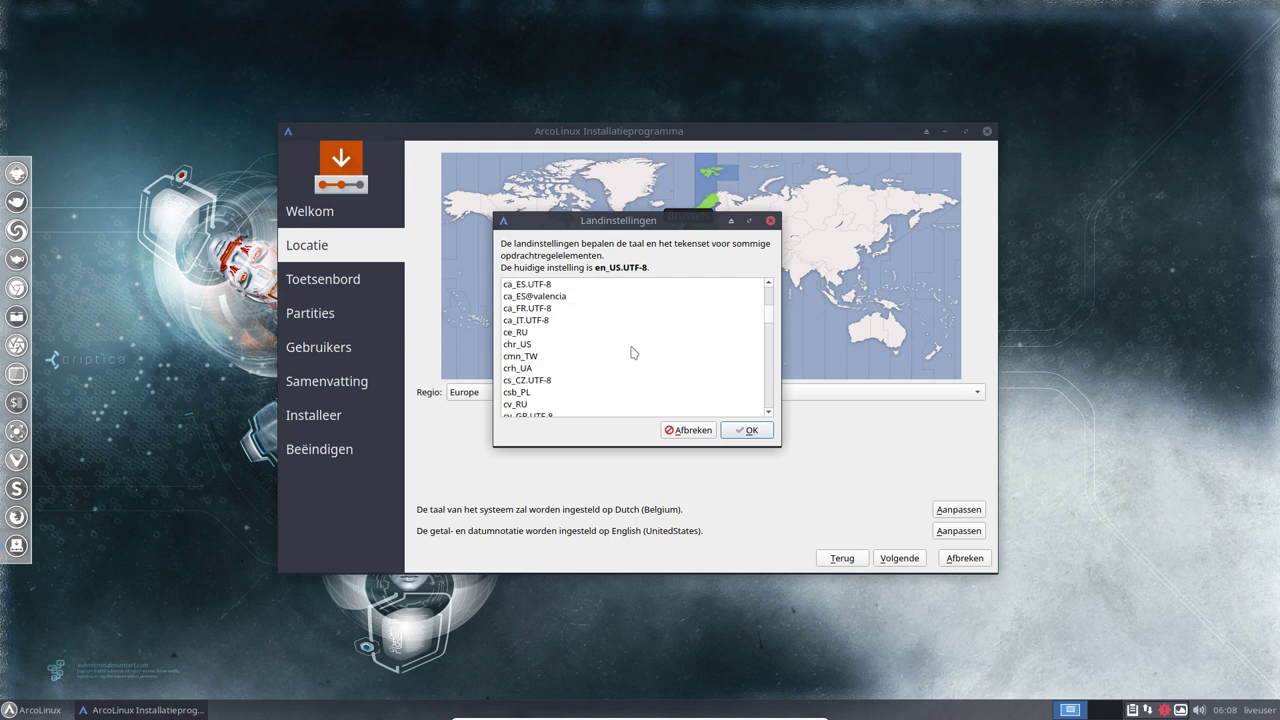
scroll(632, 352, up, 3)
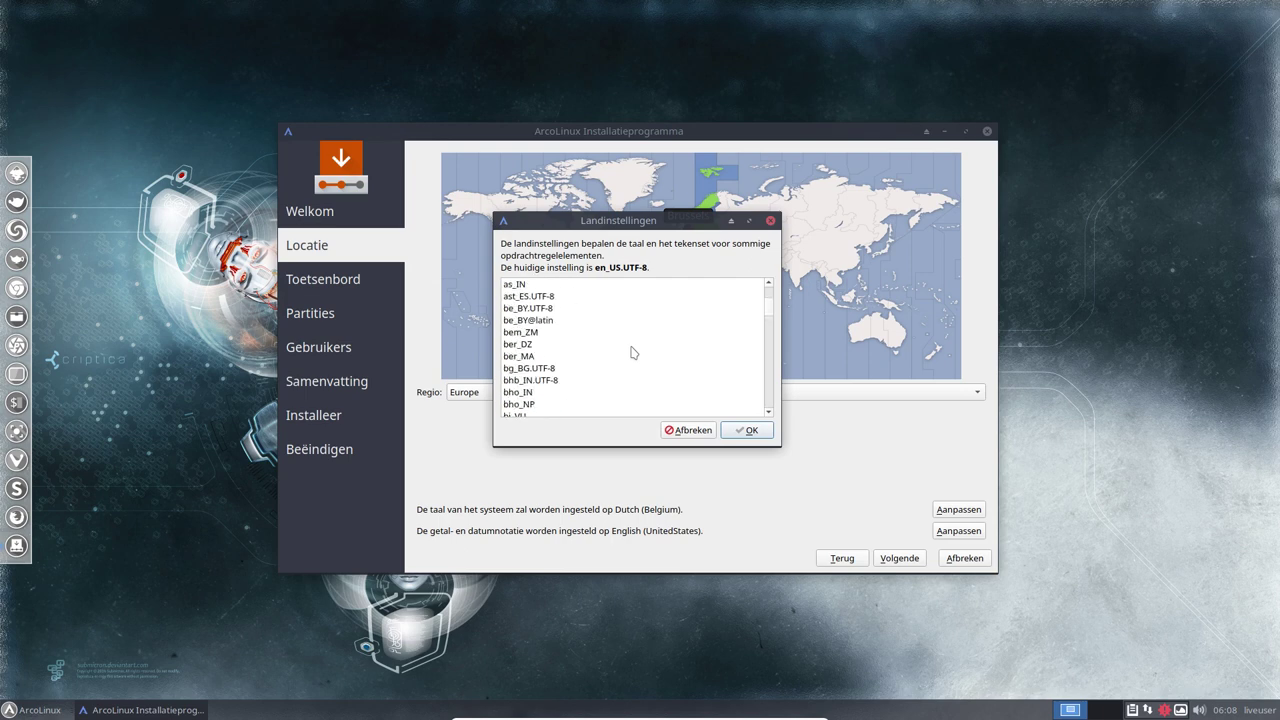
click(532, 309)
click(542, 322)
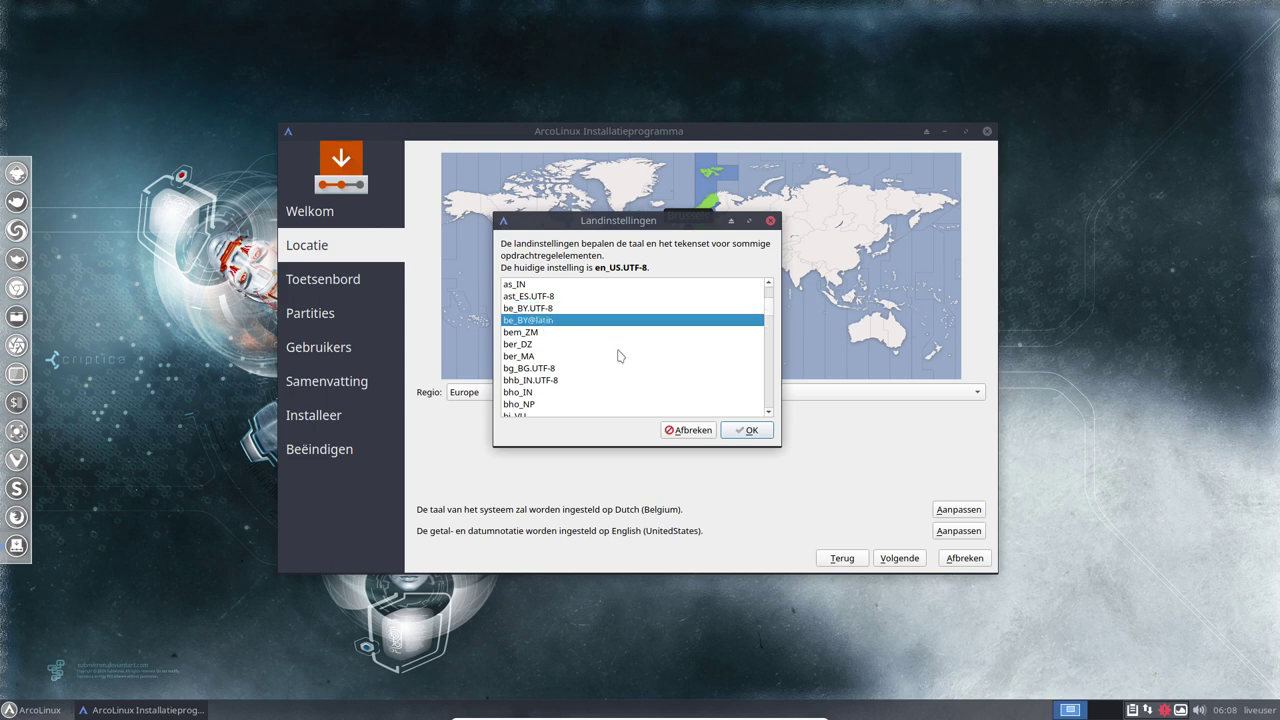
scroll(619, 355, down, 15)
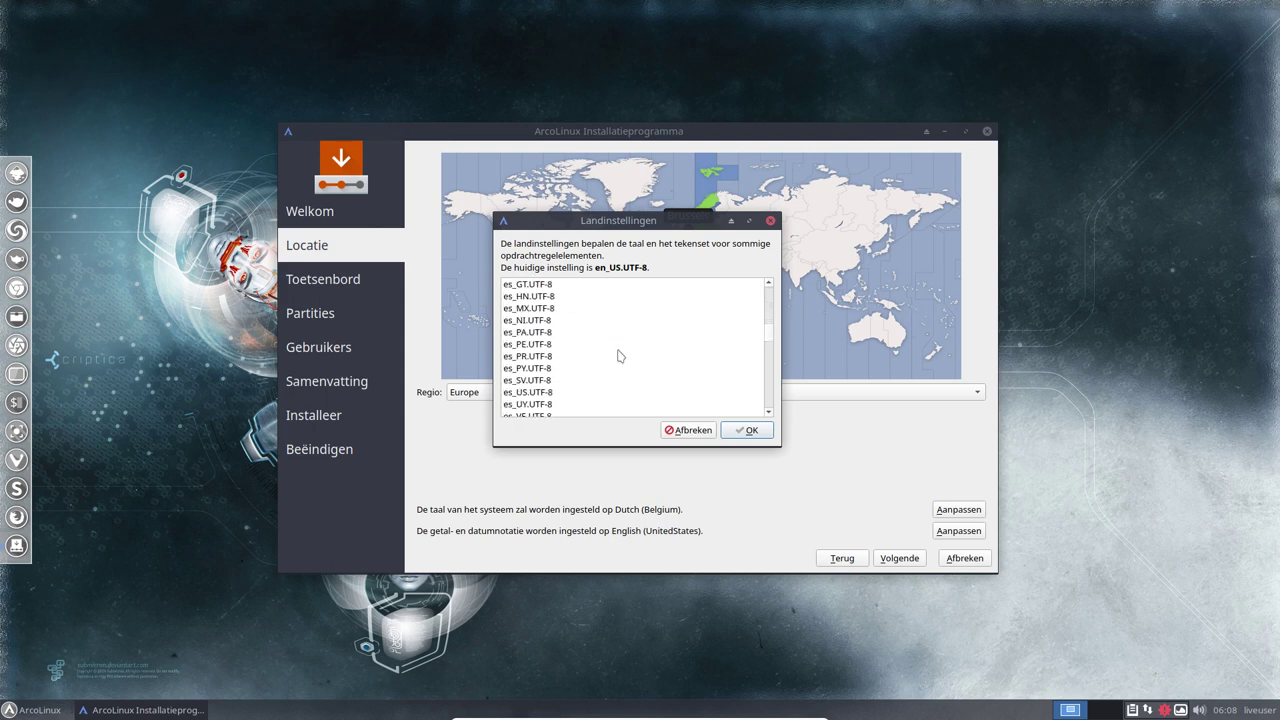
scroll(619, 355, down, 15)
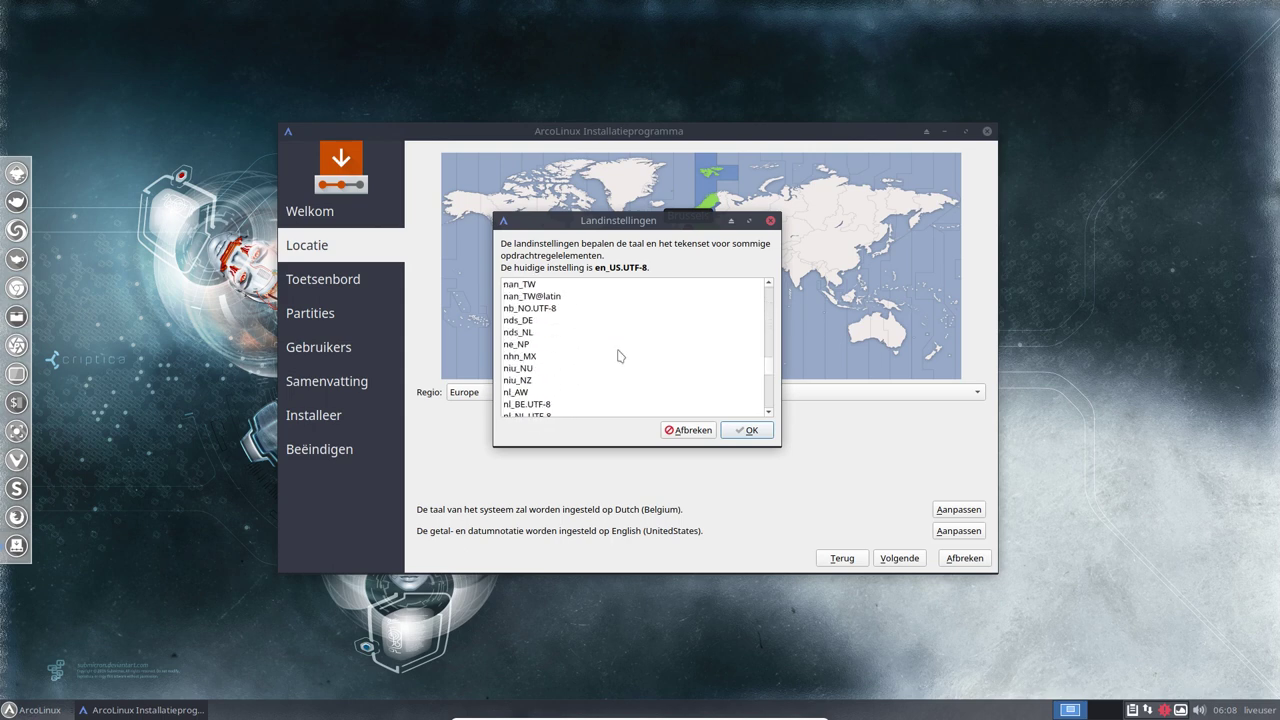
scroll(619, 355, up, 10)
click(560, 369)
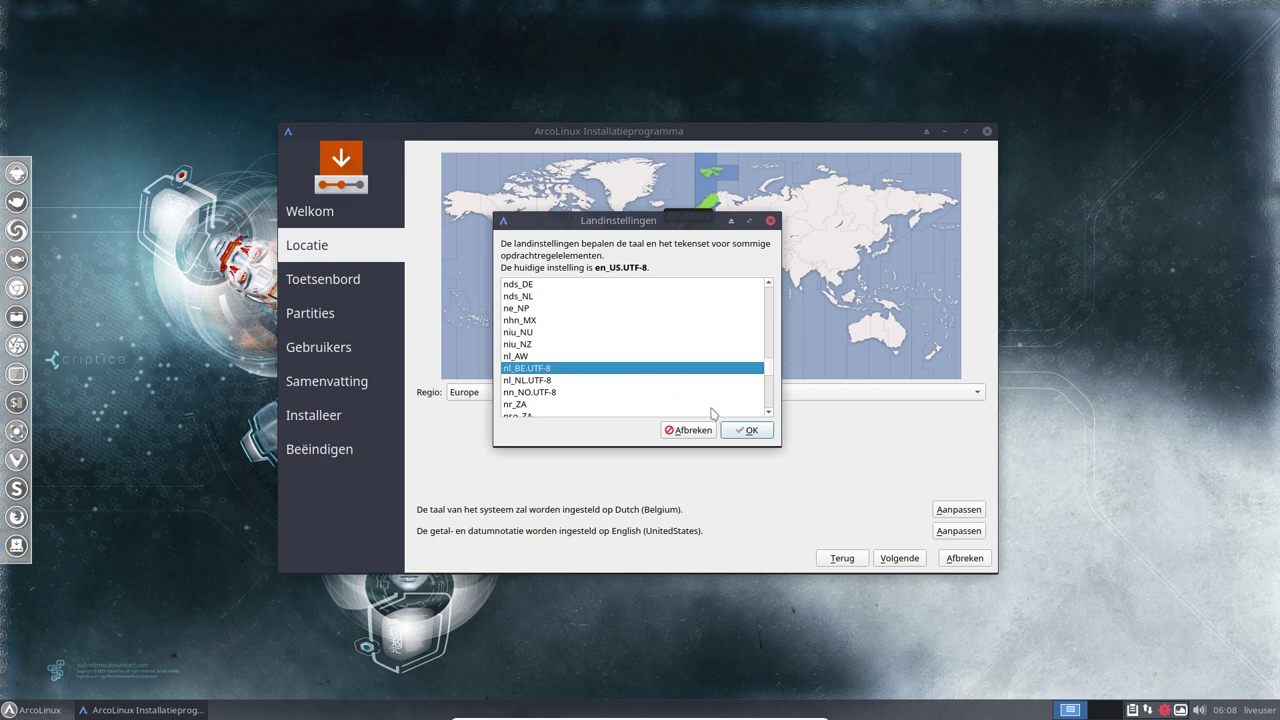
click(549, 382)
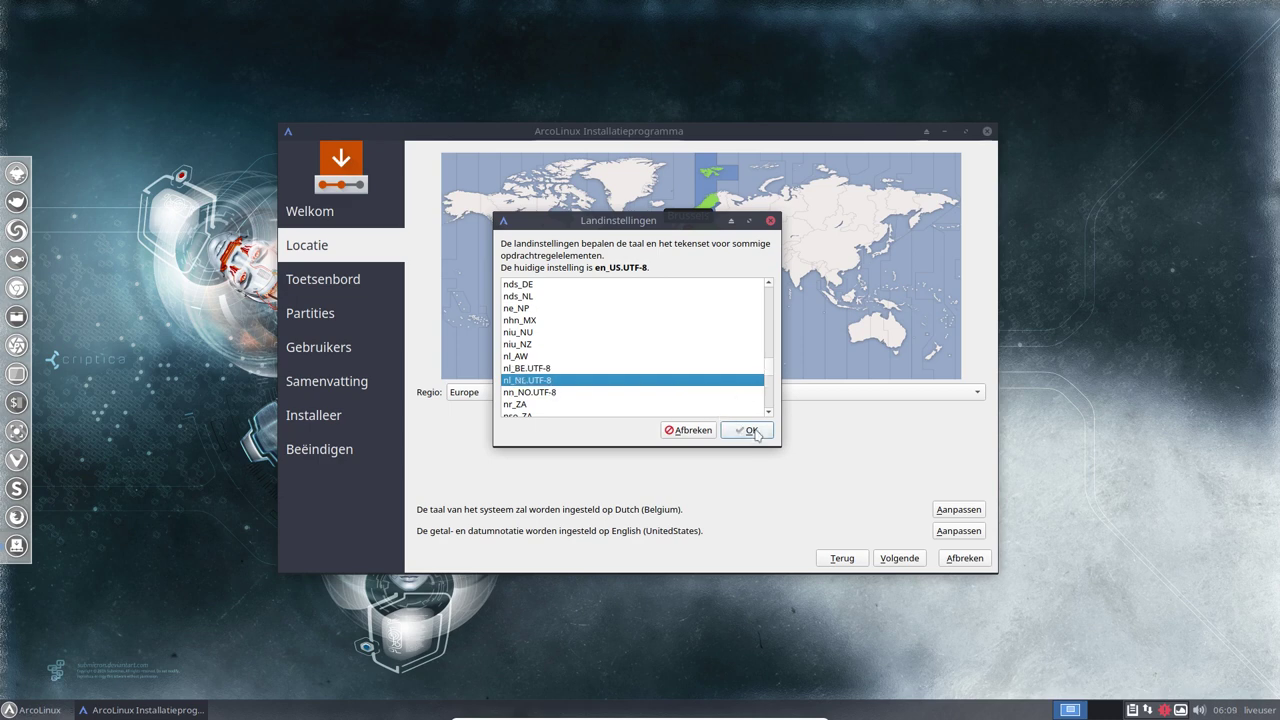
click(752, 431)
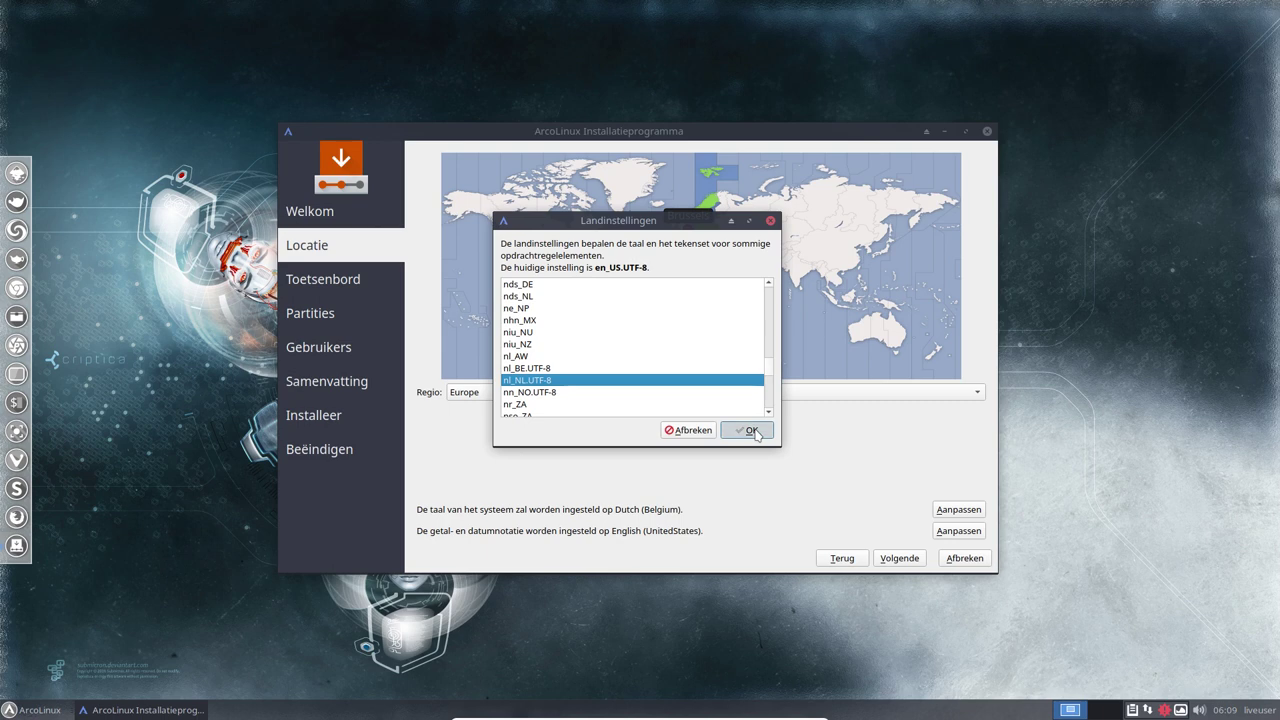
click(894, 560)
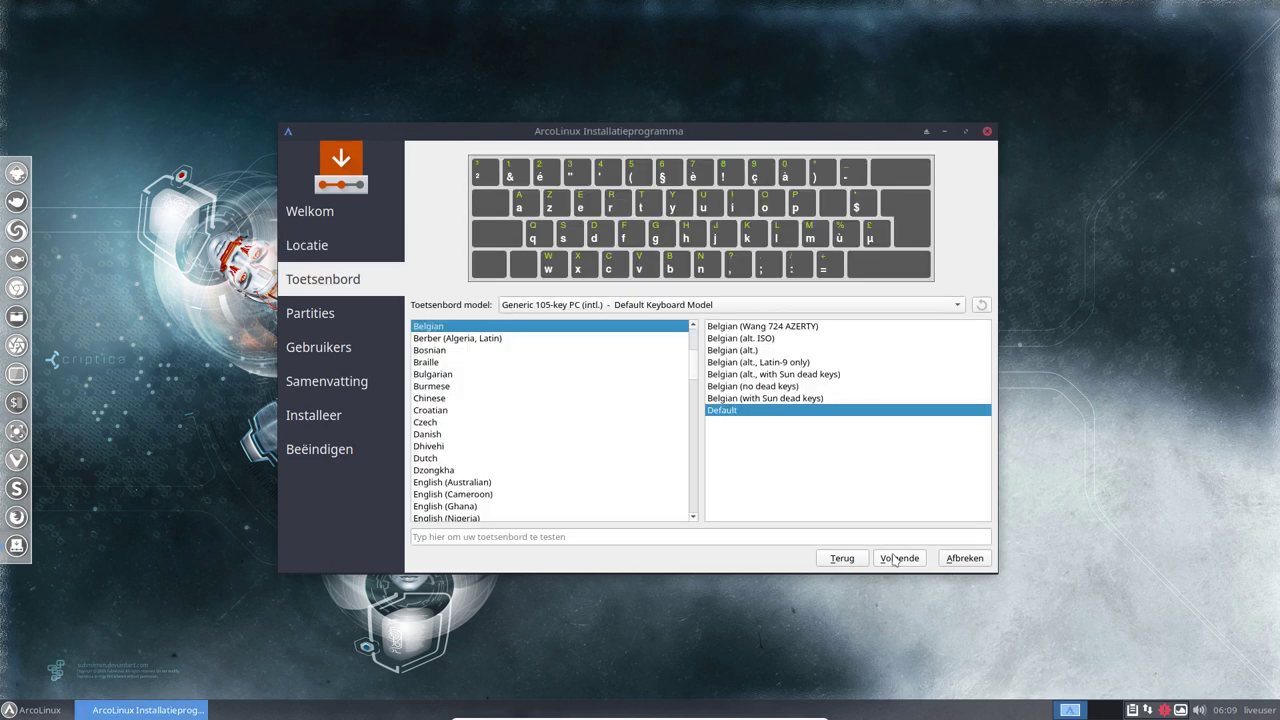
Go back and change the number and date format to nl_BE.UTF-8 (Dutch, Belgium)
click(838, 561)
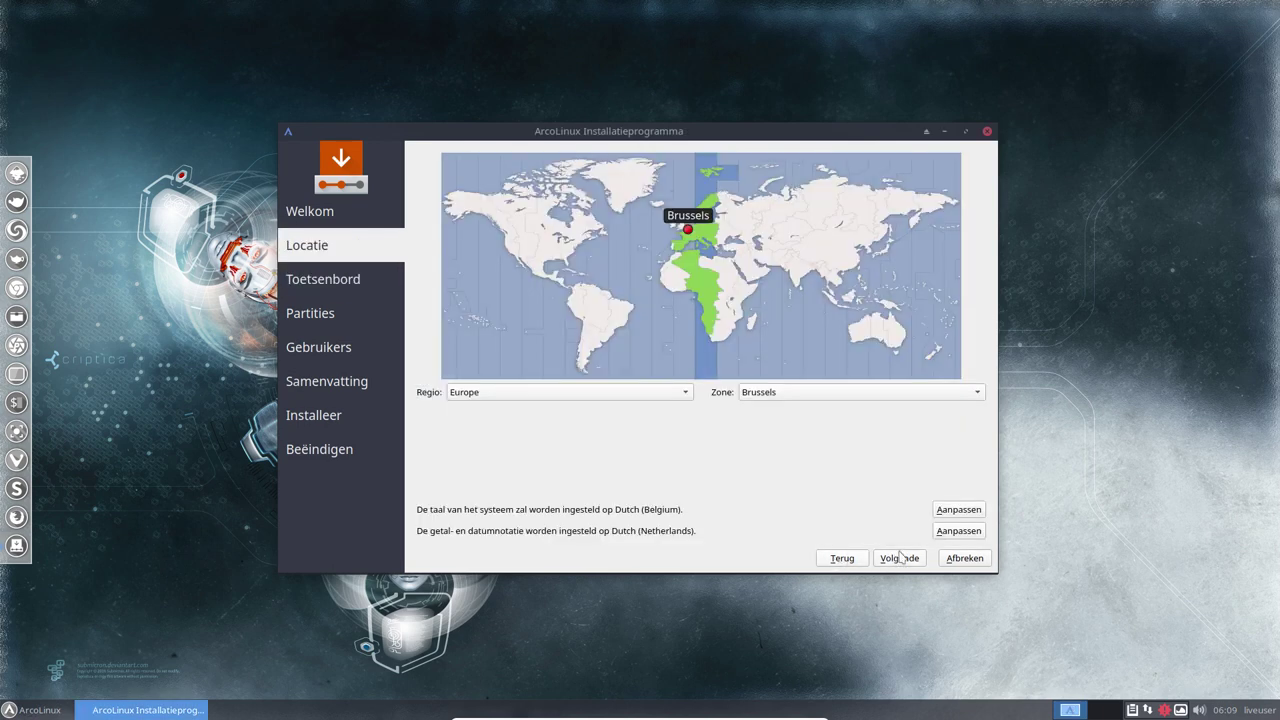
click(945, 531)
click(590, 392)
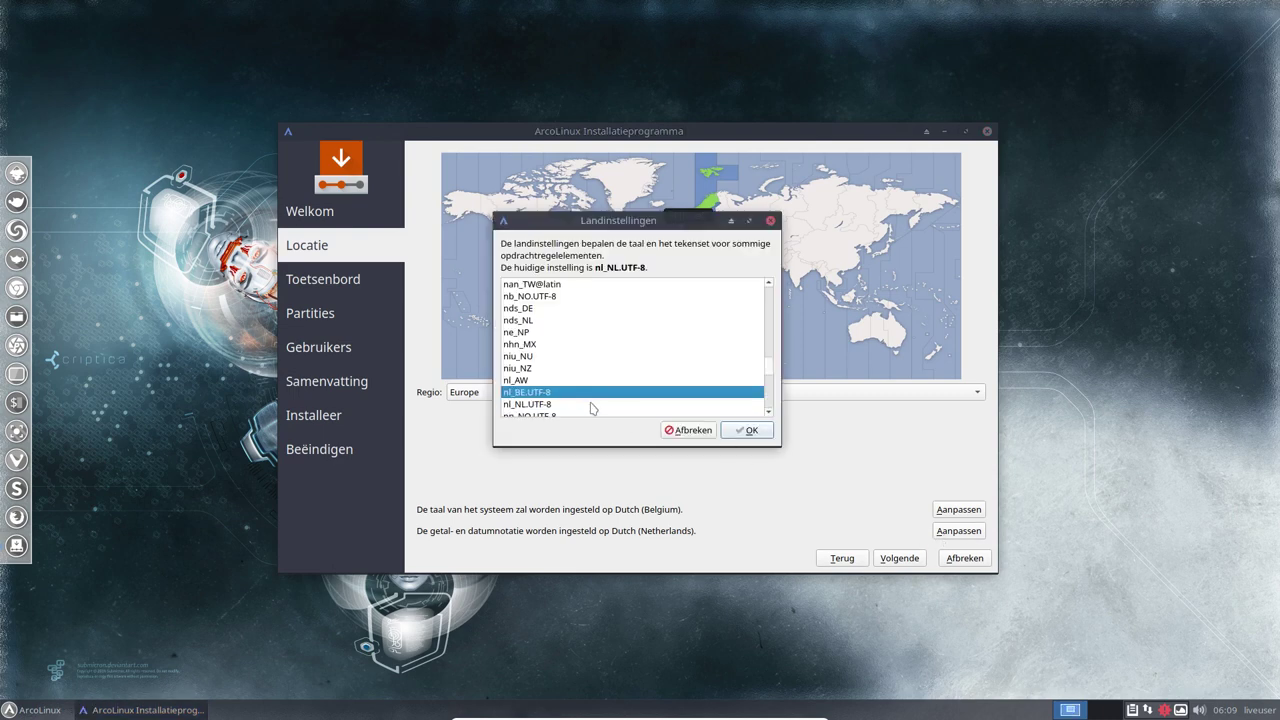
click(746, 430)
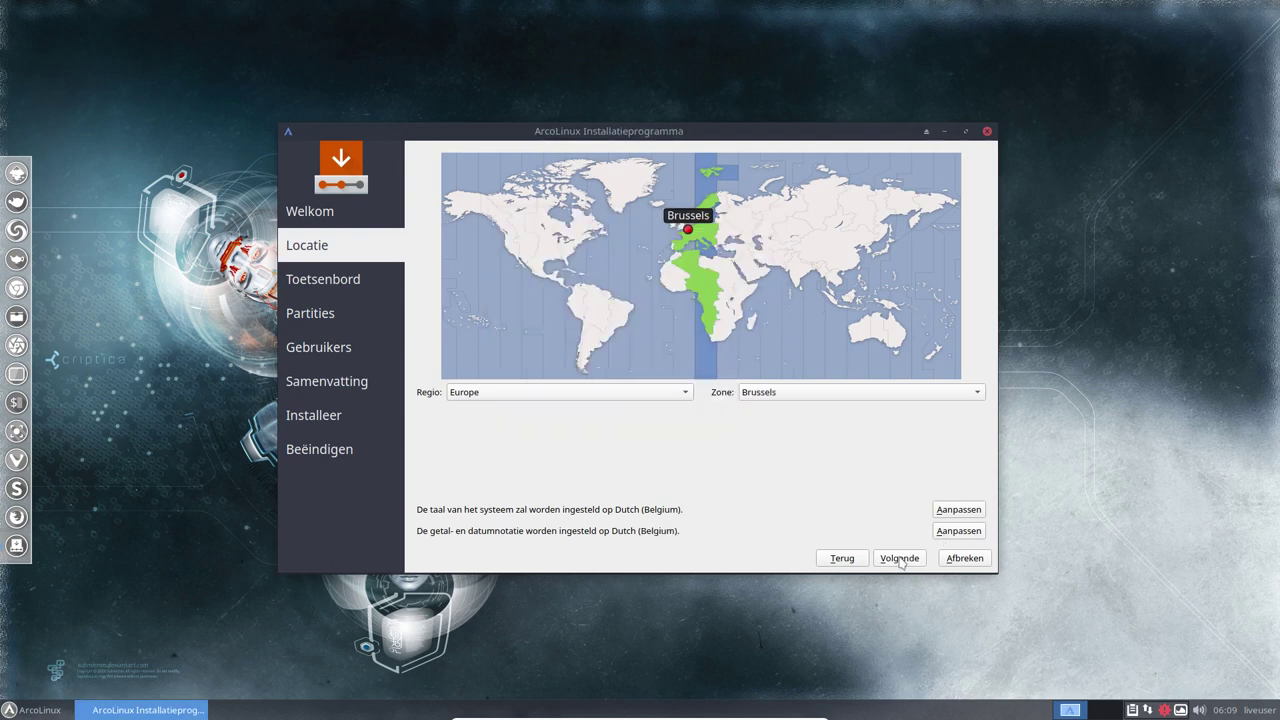
click(901, 561)
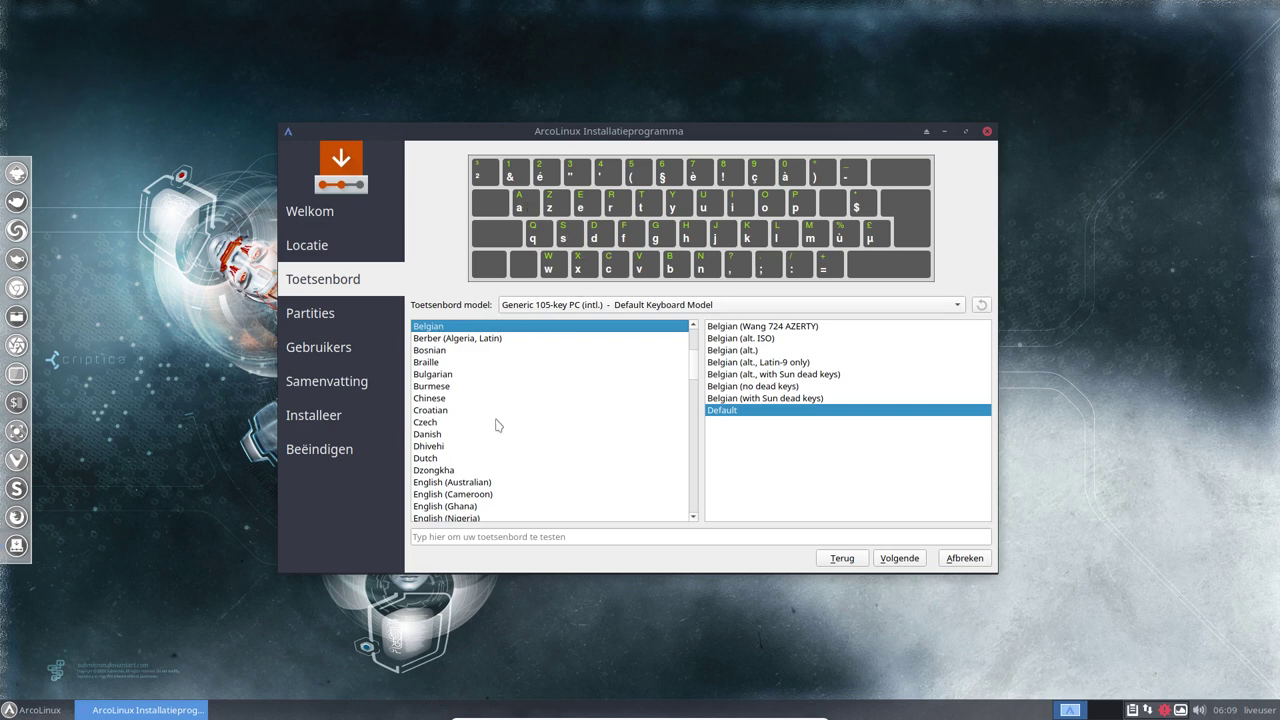
Try the Dutch layout, then keep the Belgian keyboard layout and continue to partitioning
click(445, 462)
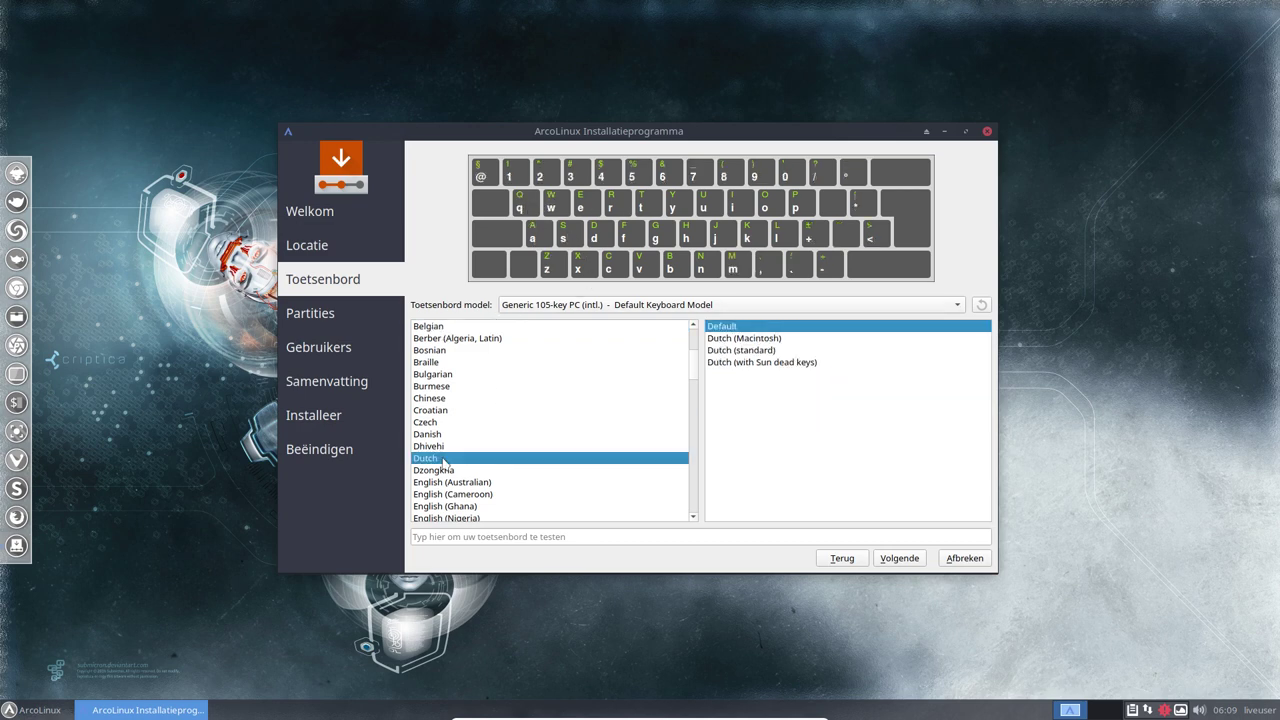
click(442, 330)
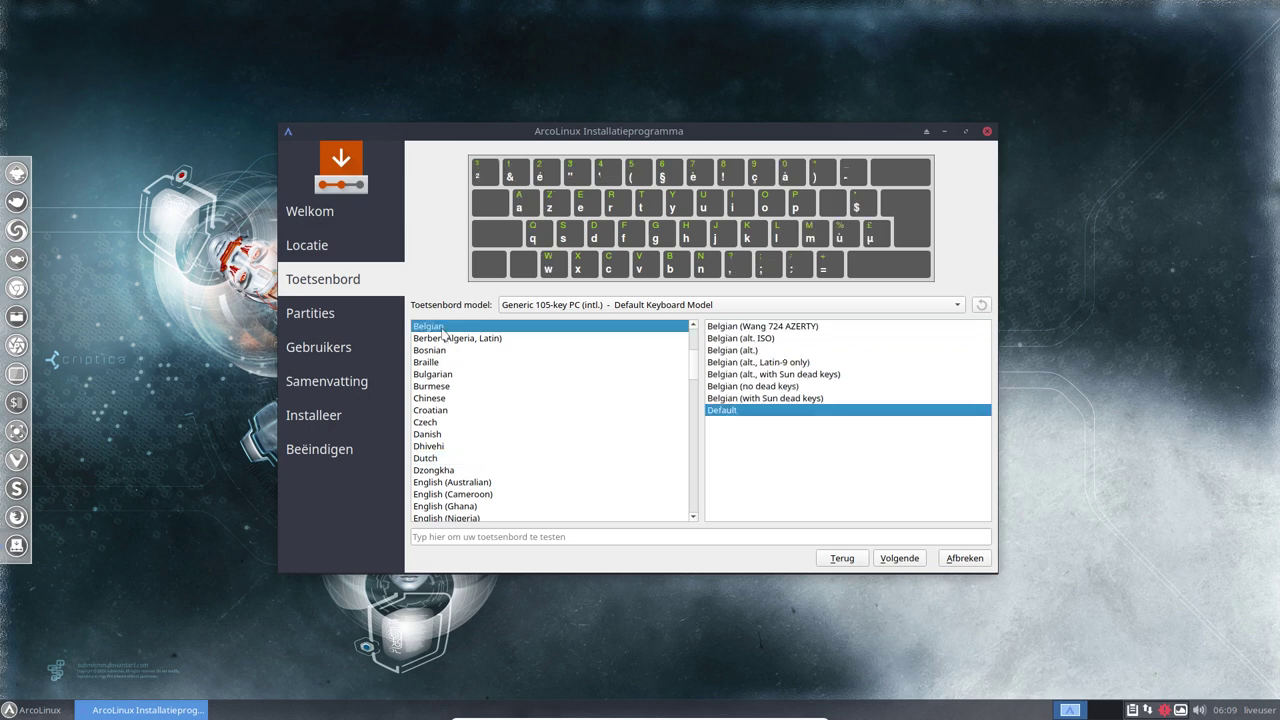
click(900, 558)
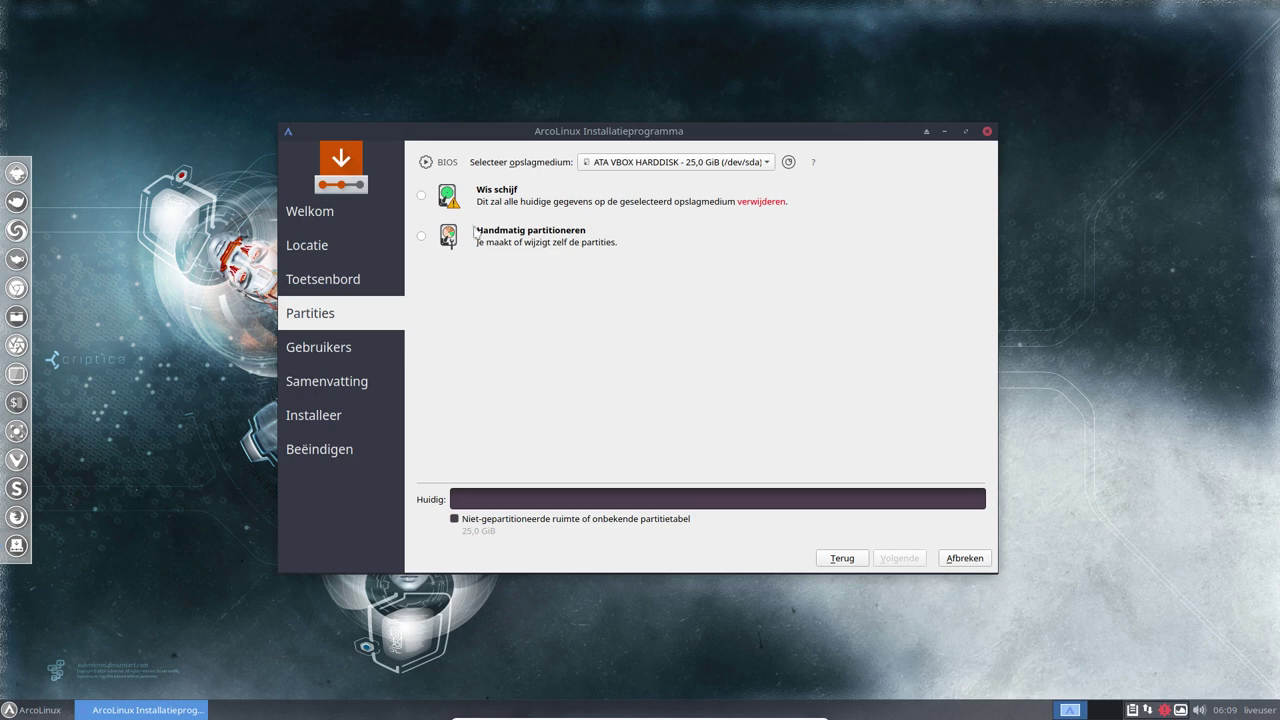
Pick the Wis schijf erase-disk option for the 25 GiB disk and continue
click(424, 198)
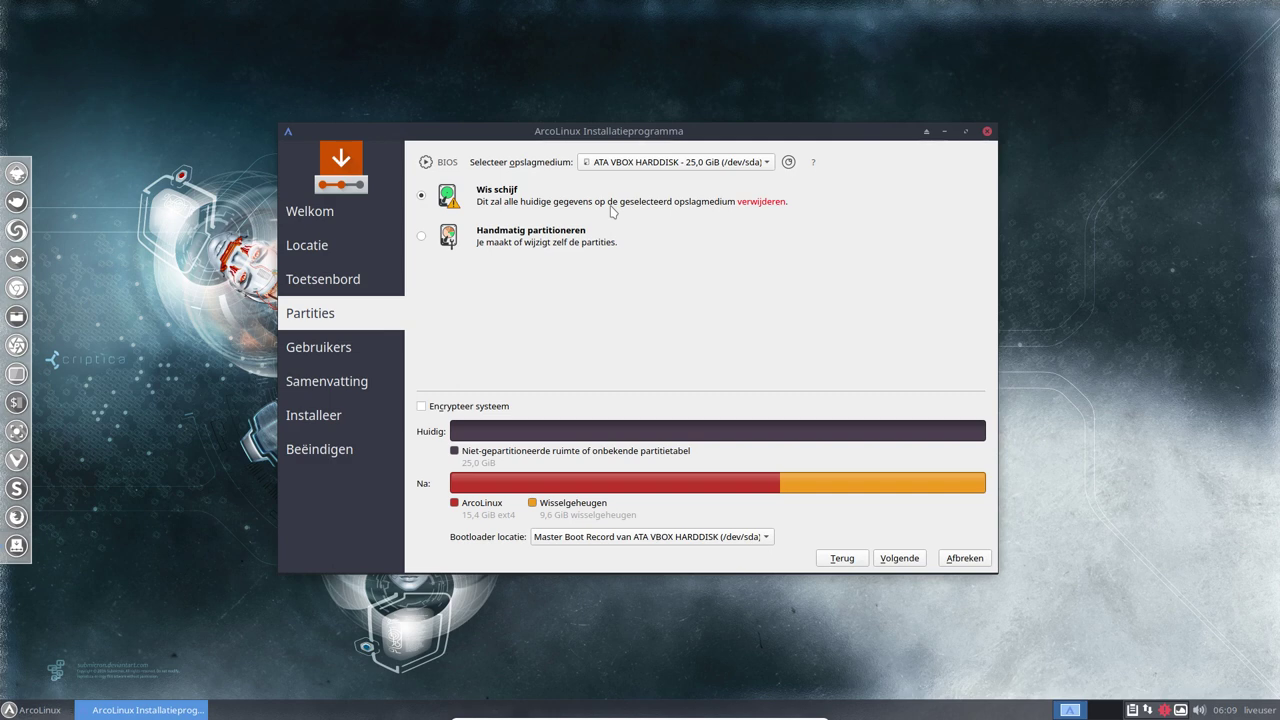
click(899, 558)
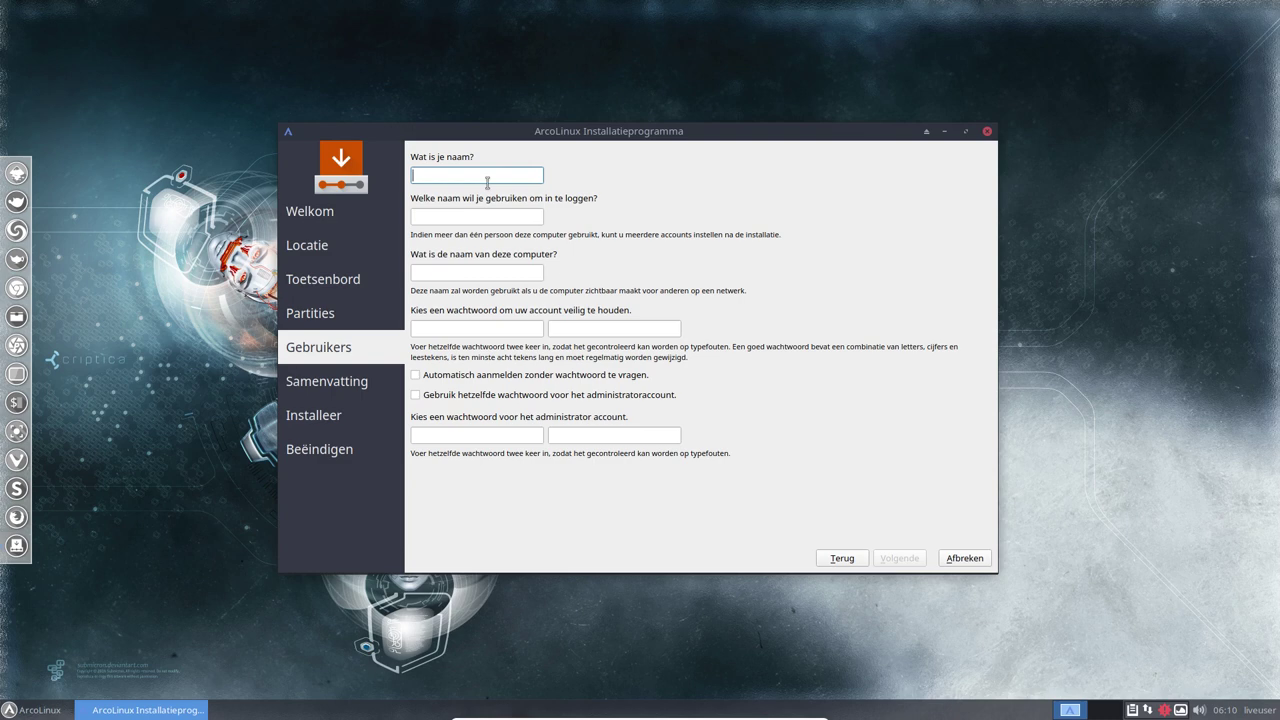
Enter the user's name and set the computer name to ArcoLinux
text(erik)
key(Tab)
key(Tab)
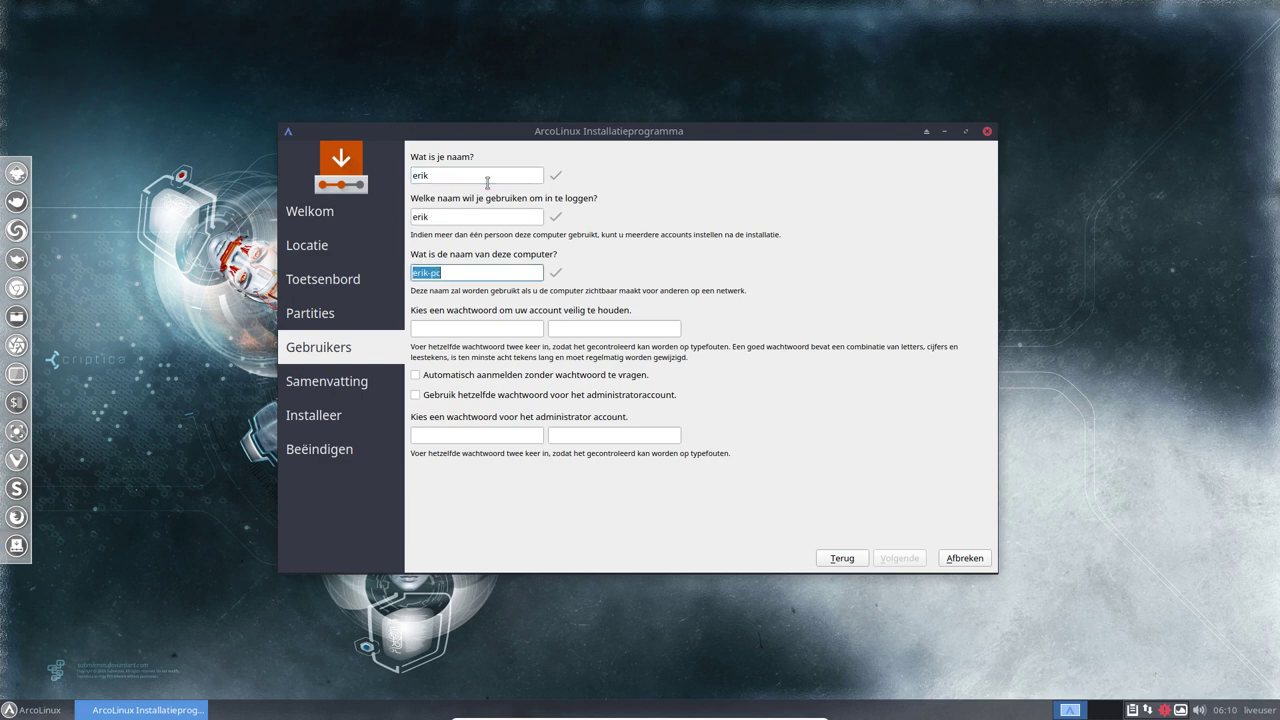
text(ArcoLinuxv)
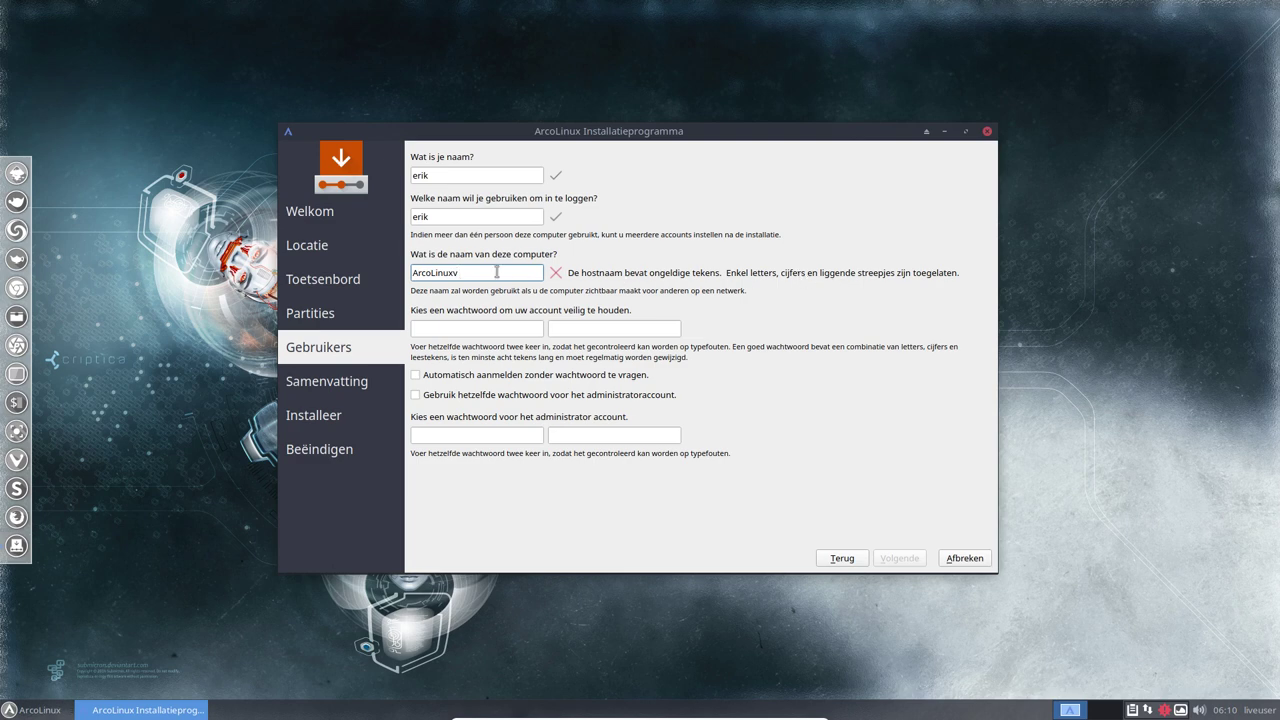
key(BackSpace)
key(BackSpace)
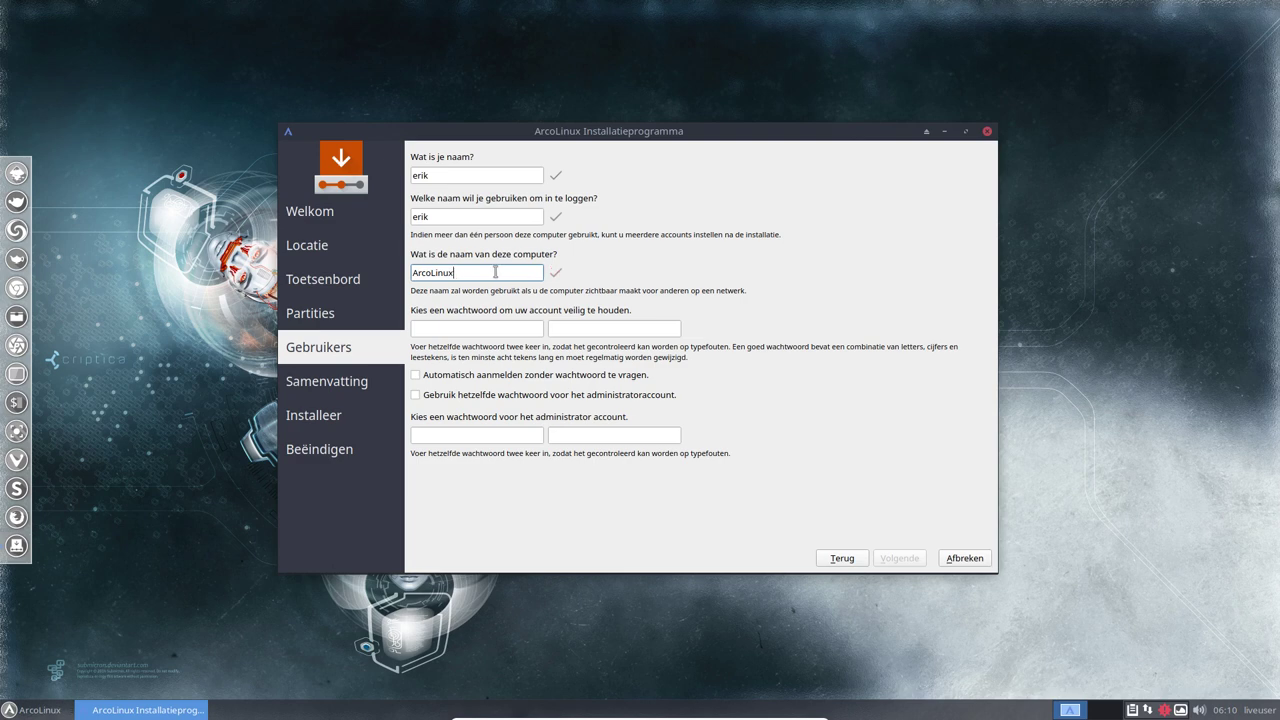
Enter and confirm the account password, enable auto-login, and reuse the password for administrator
click(479, 327)
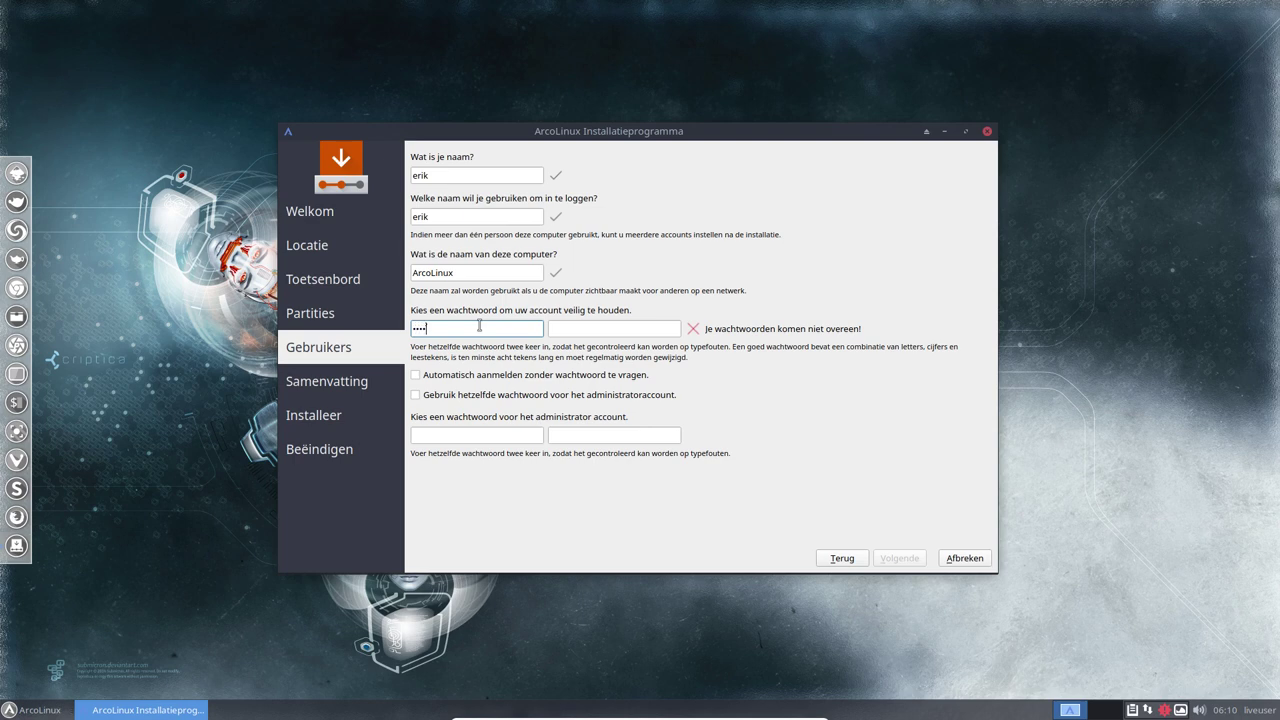
key(Tab)
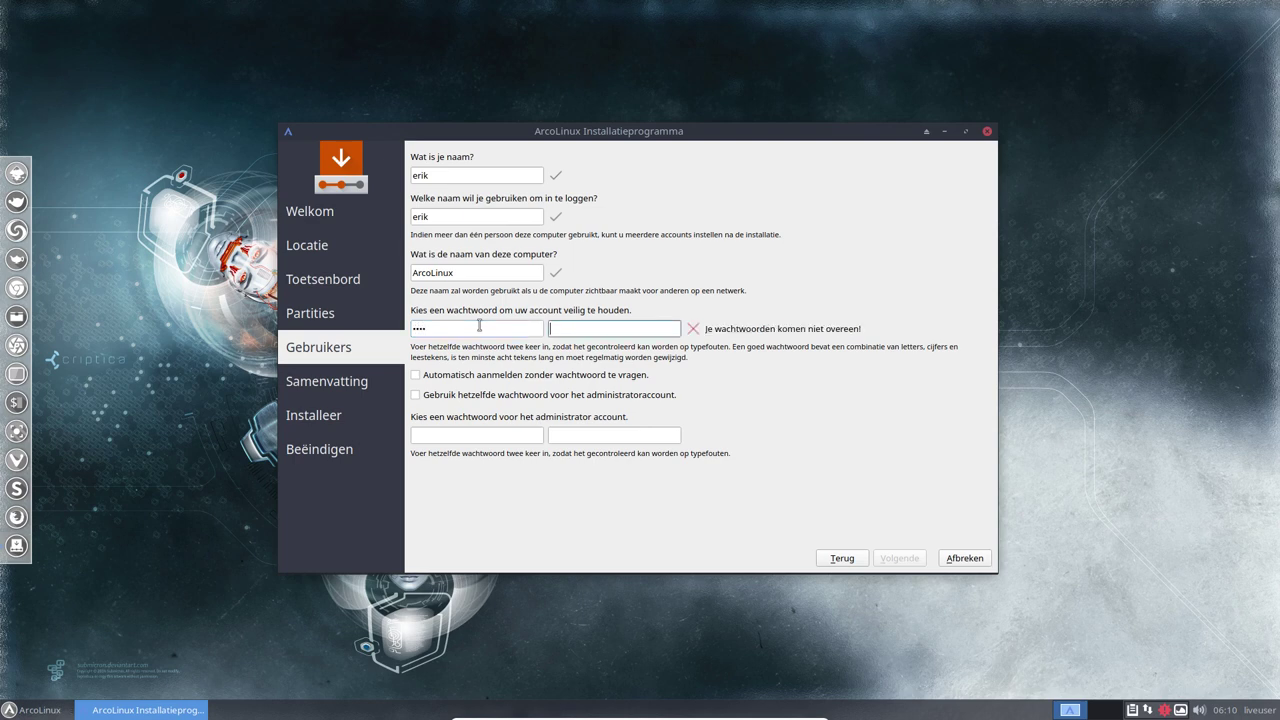
key(Tab)
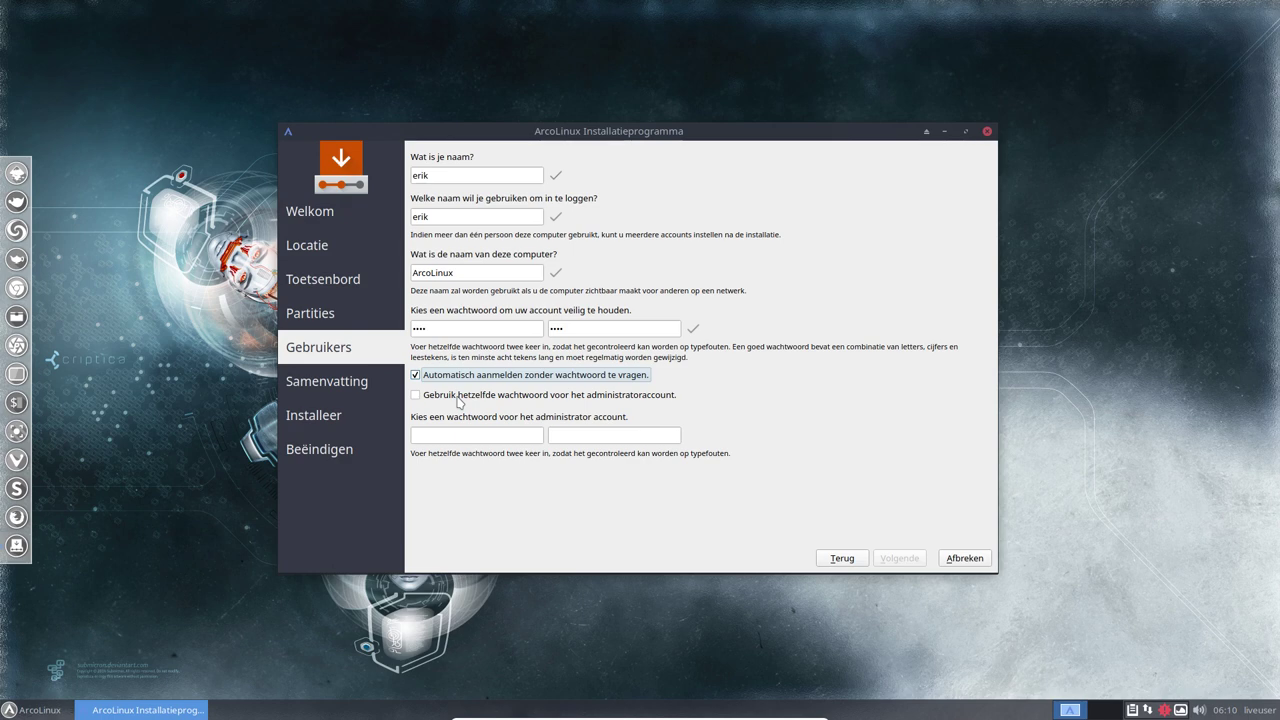
click(459, 396)
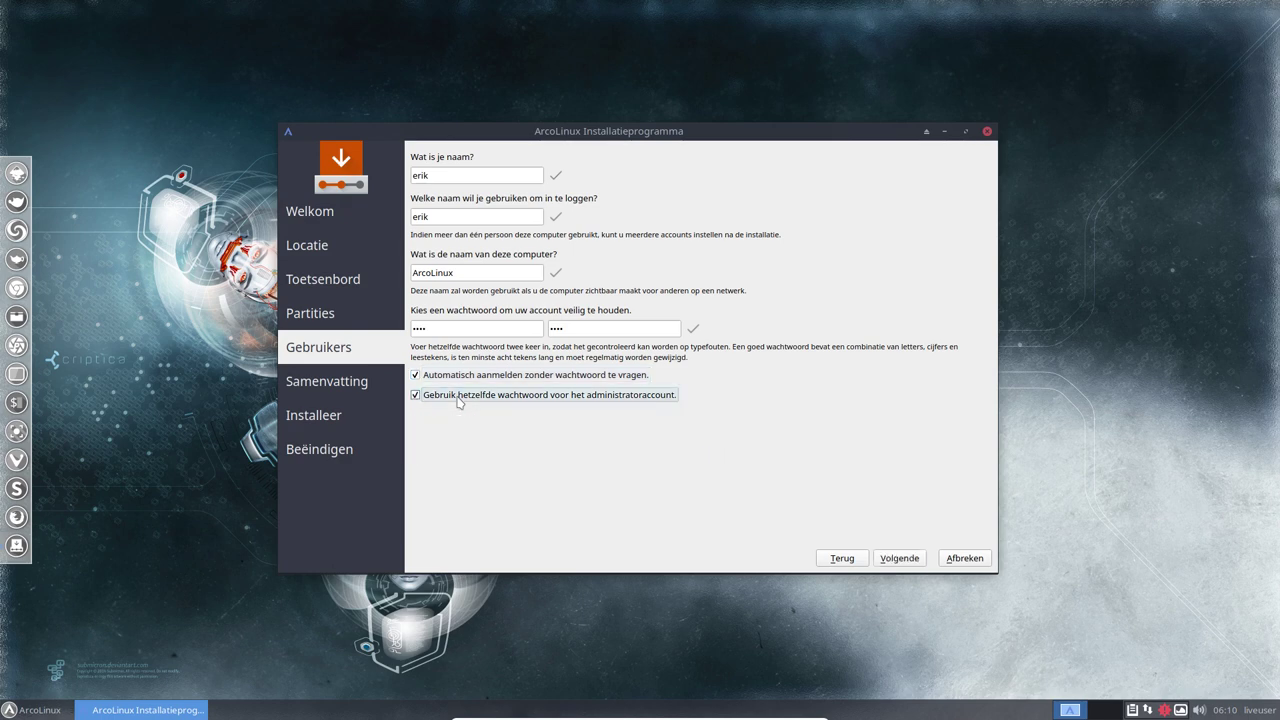
click(475, 400)
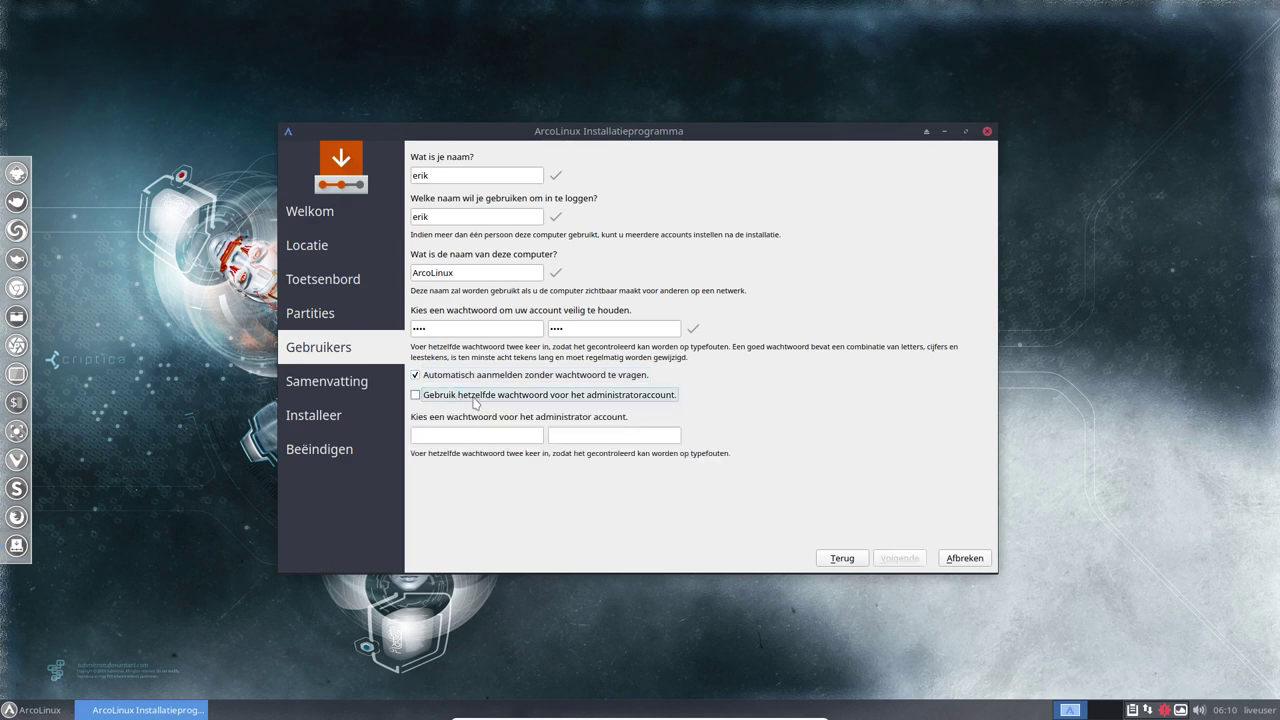
click(461, 398)
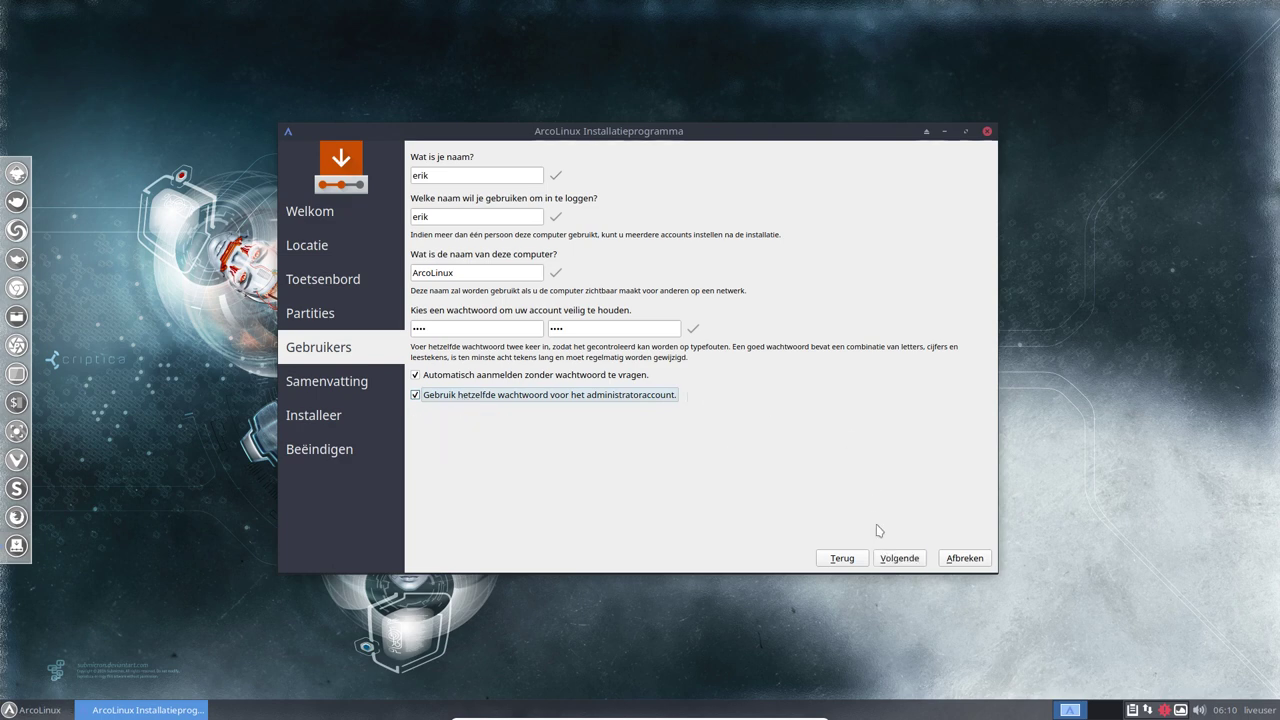
click(899, 558)
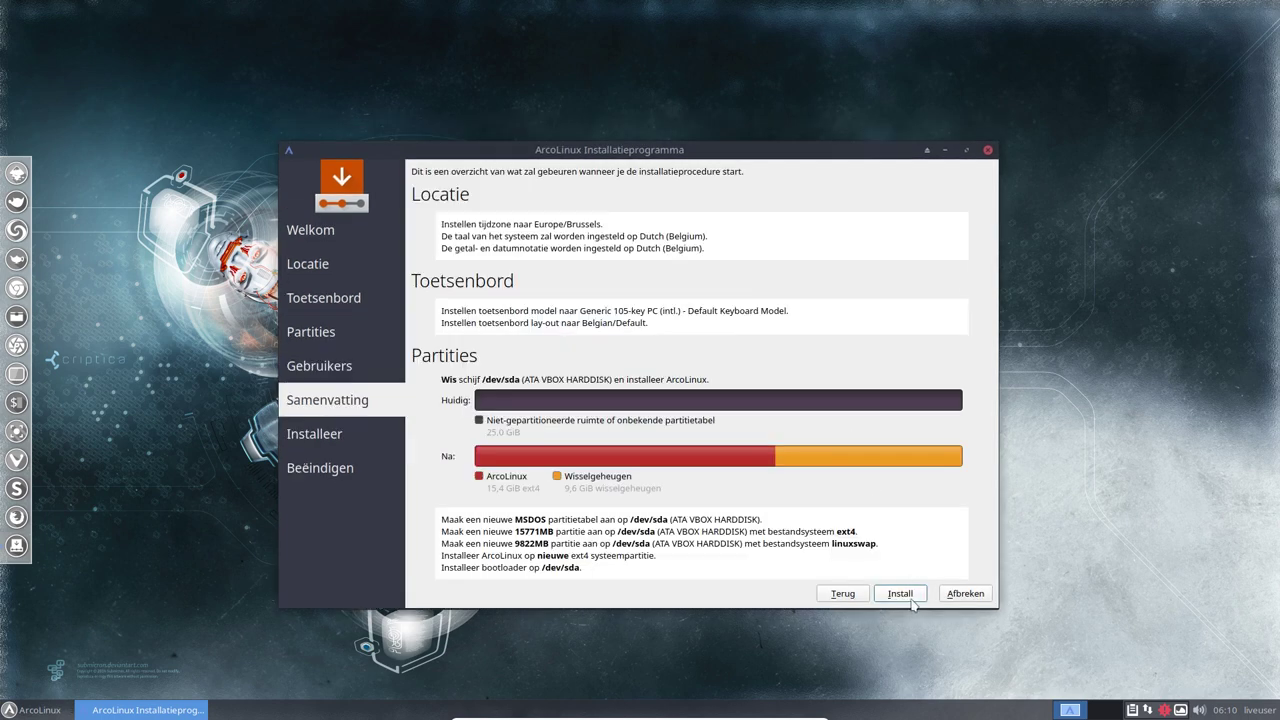
Click Installeer on the Samenvatting page to start the installation
click(905, 597)
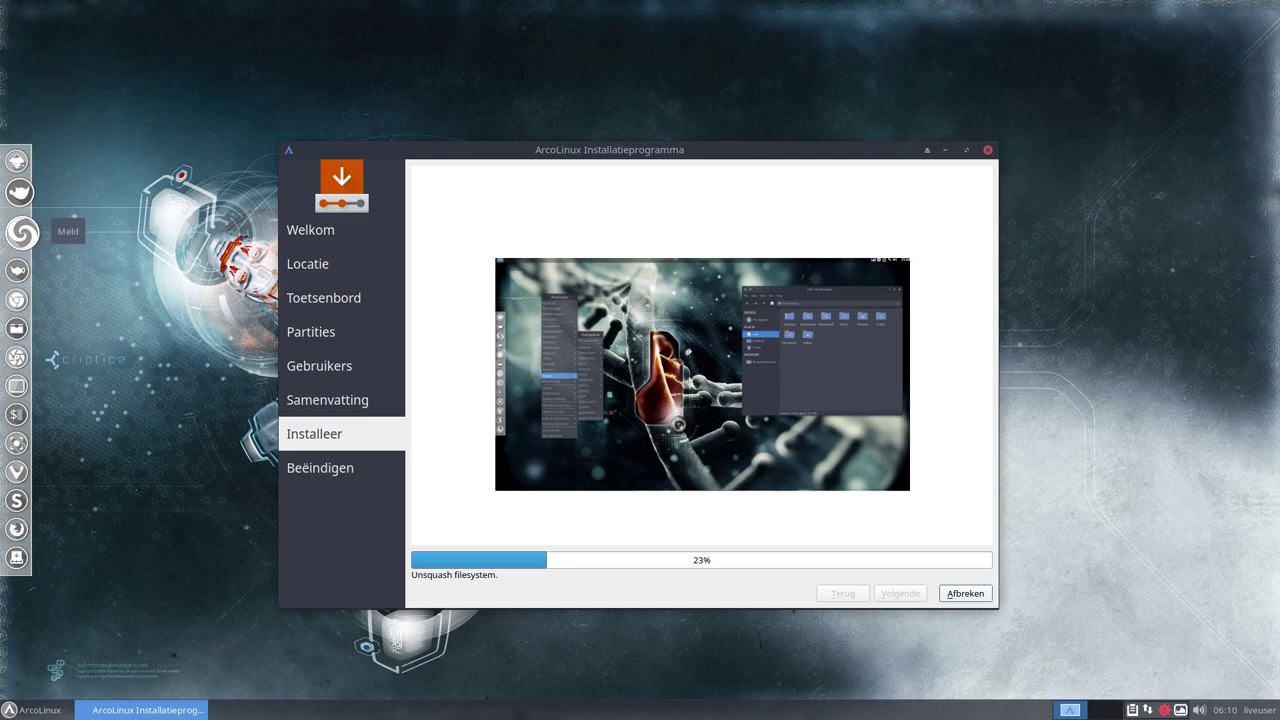
Drag the YouTube browser window over the running installer
drag(22, 232, 640, 2)
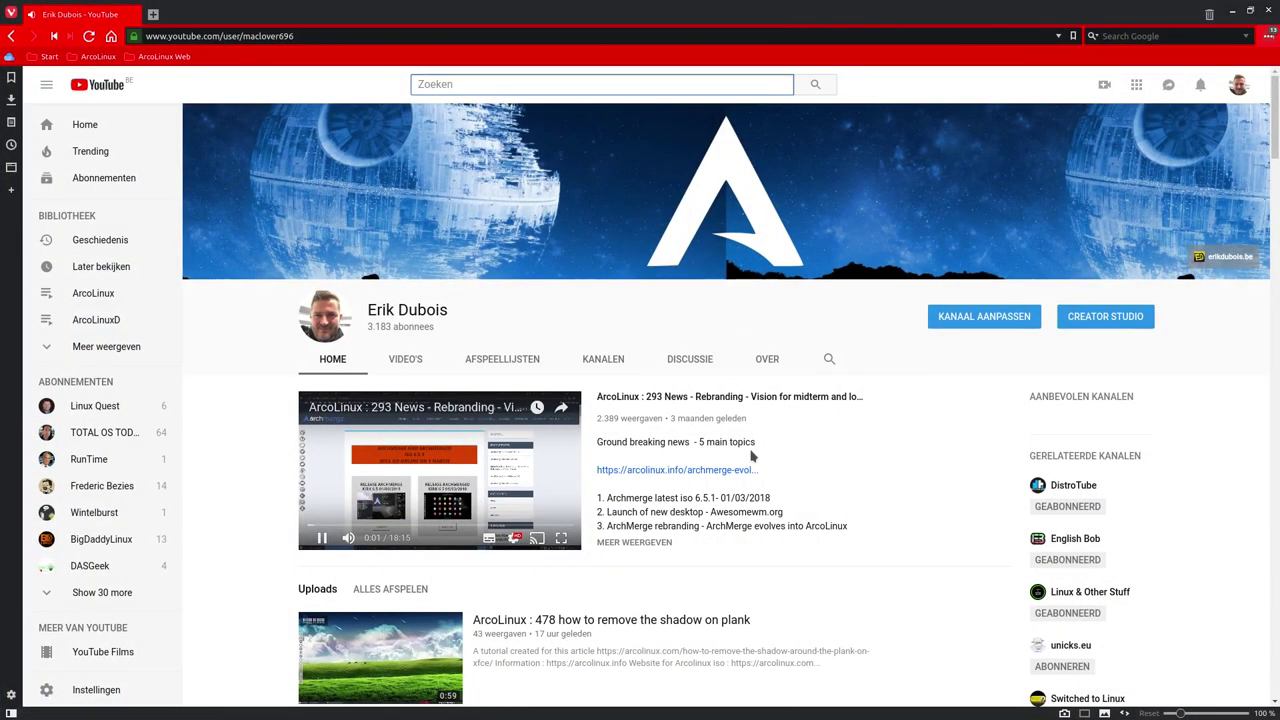
Pause the trailer and load the channel at its custom name instead of the user path
click(321, 538)
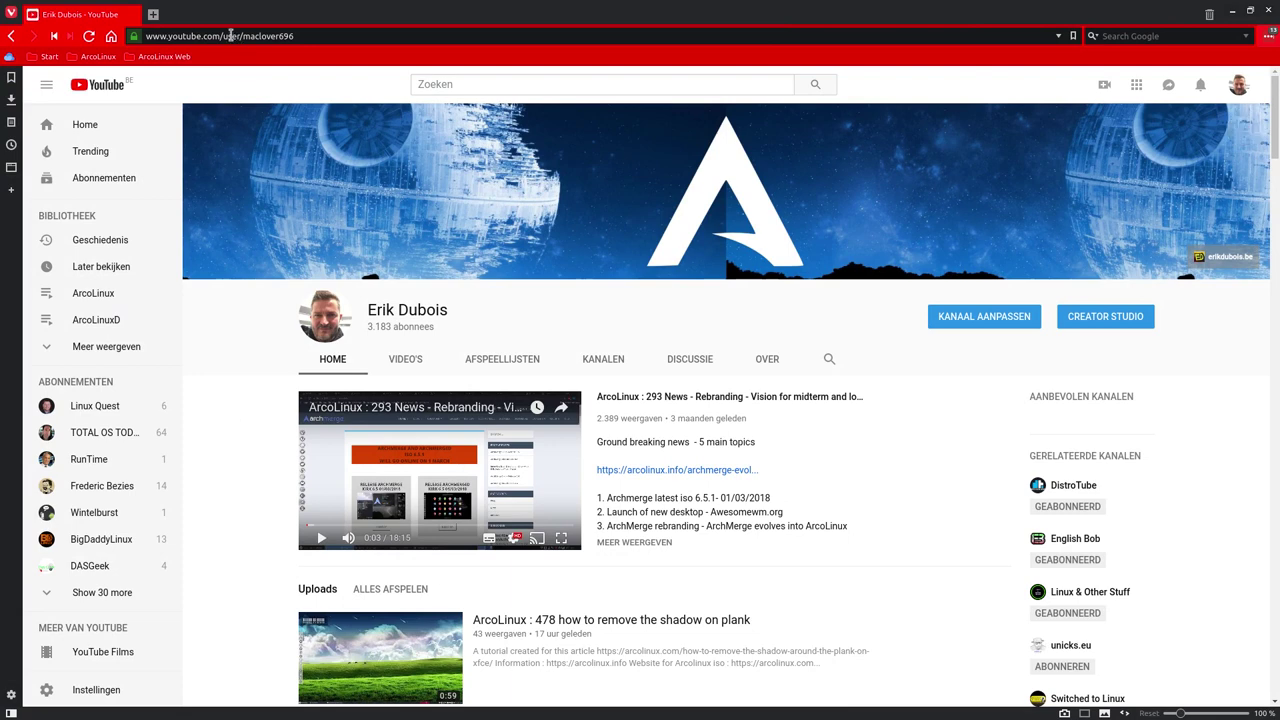
drag(242, 36, 390, 50)
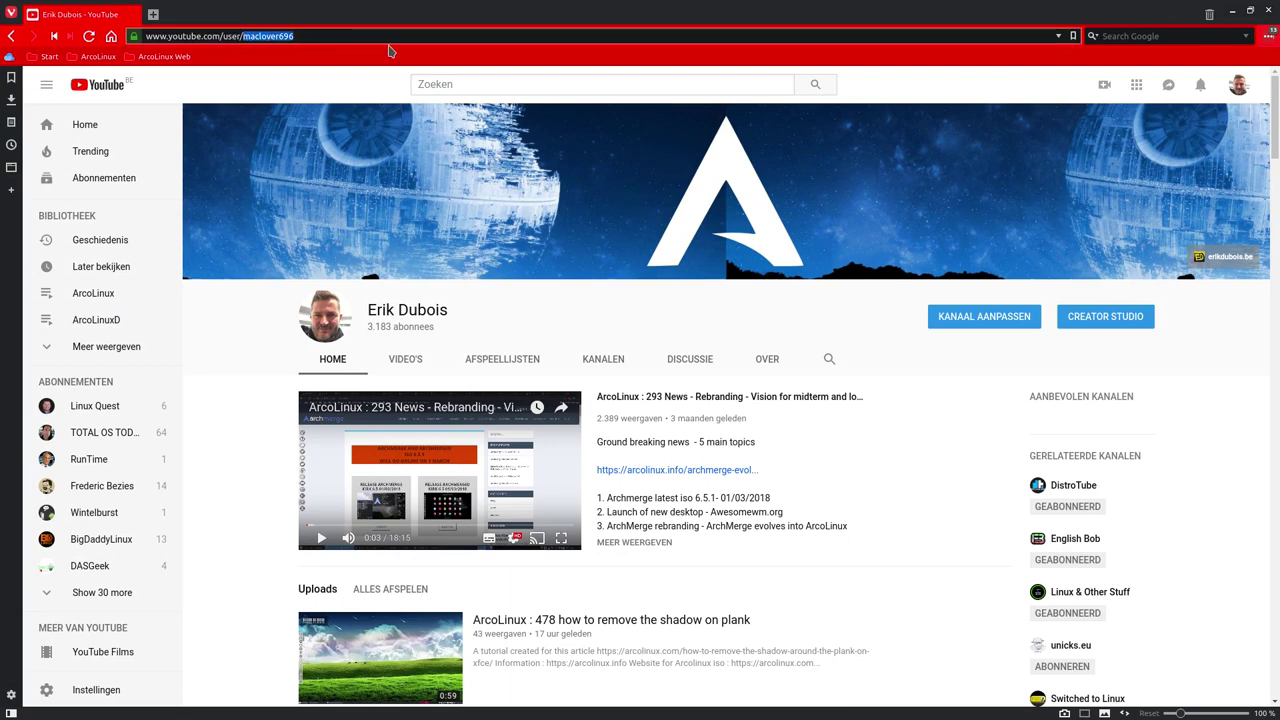
key(BackSpace)
key(BackSpace)
key(BackSpace)
key(BackSpace)
key(BackSpace)
key(BackSpace)
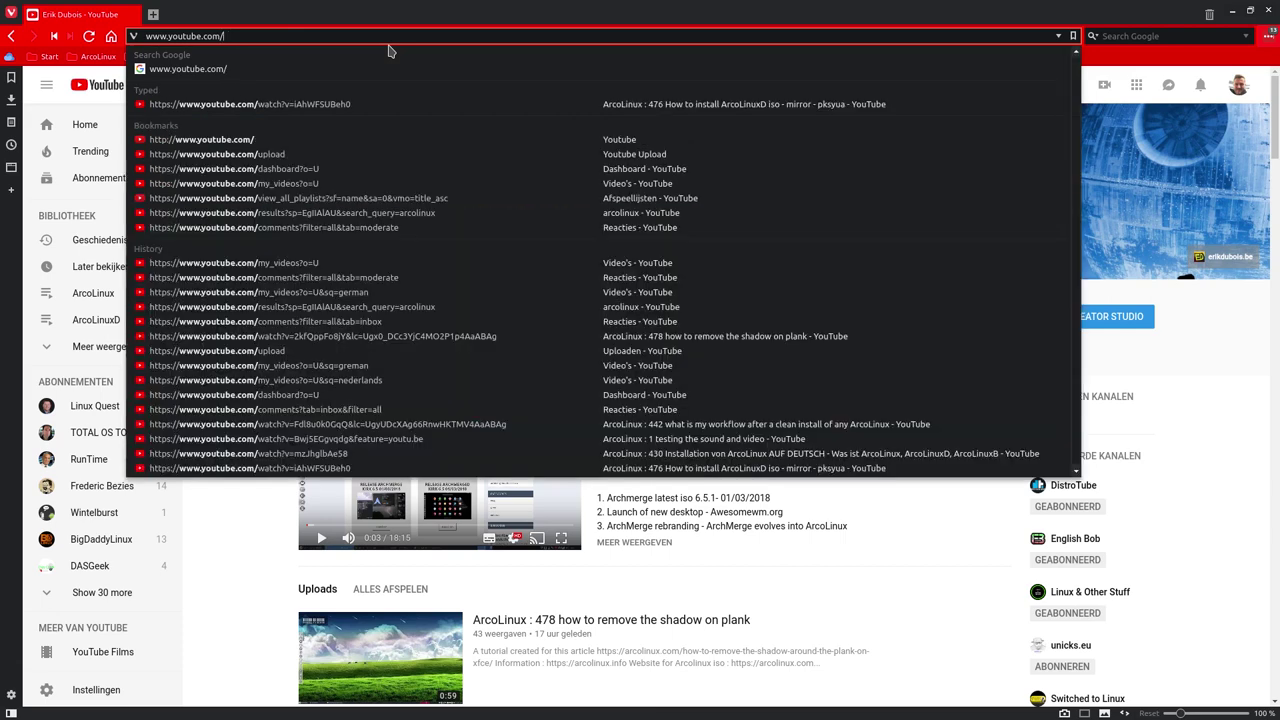
text(erikd)
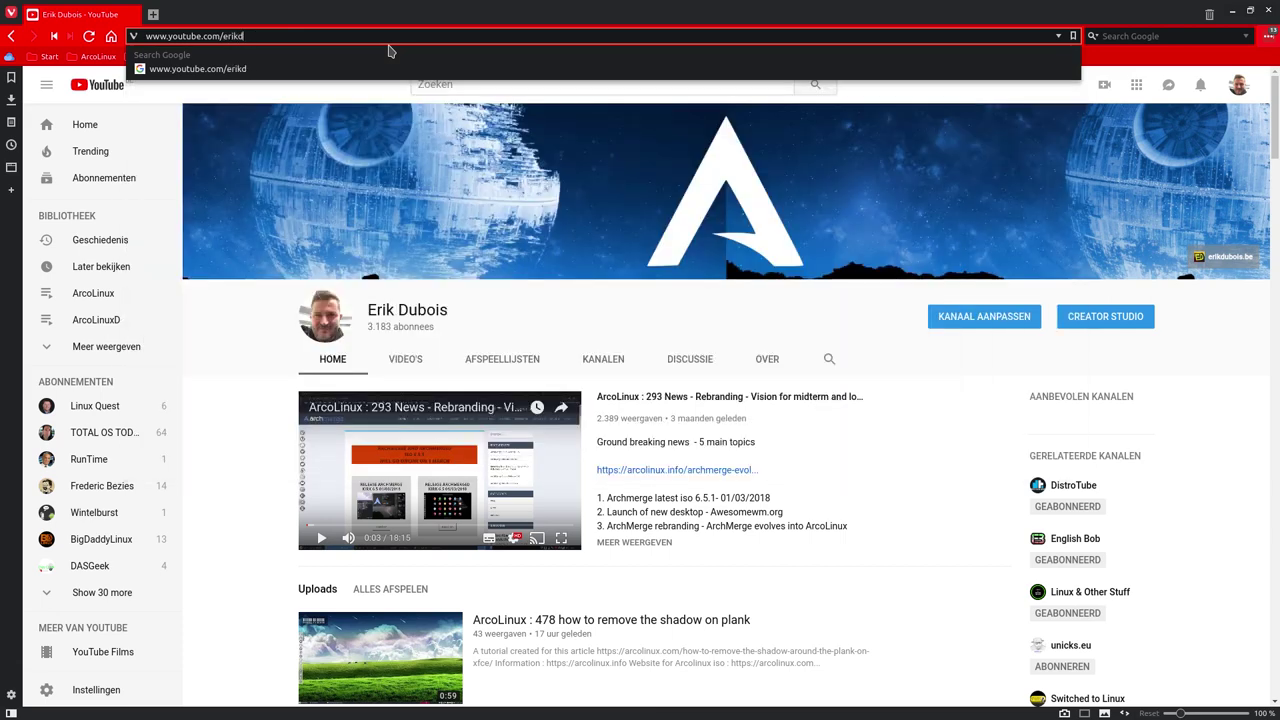
text(ubois)
key(Return)
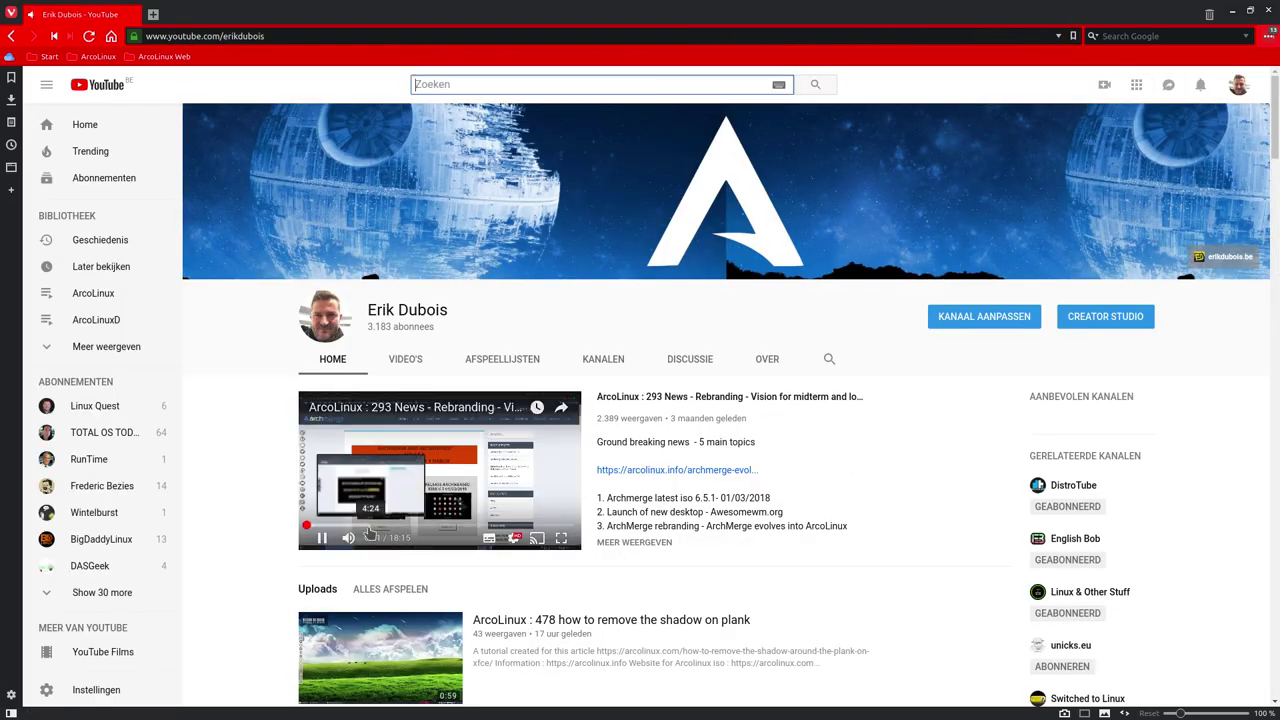
Scroll through the channel home page's video playlist sections
scroll(266, 558, down, 5)
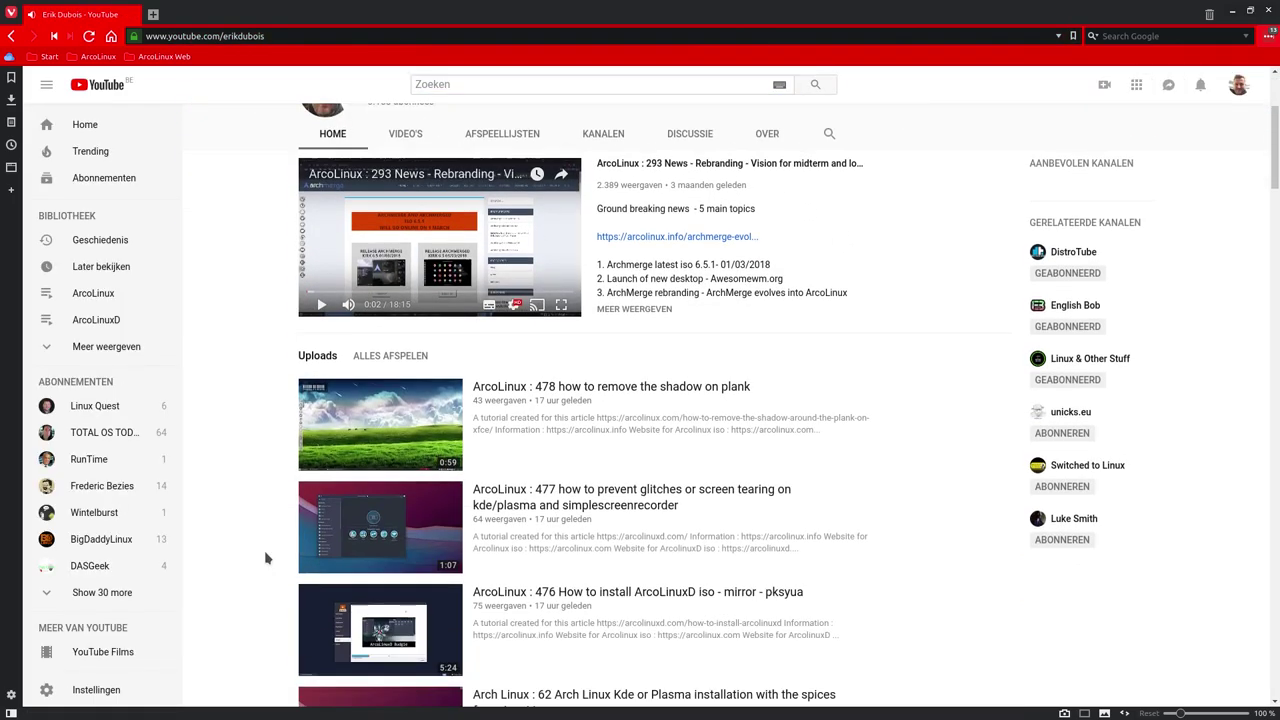
scroll(266, 558, down, 5)
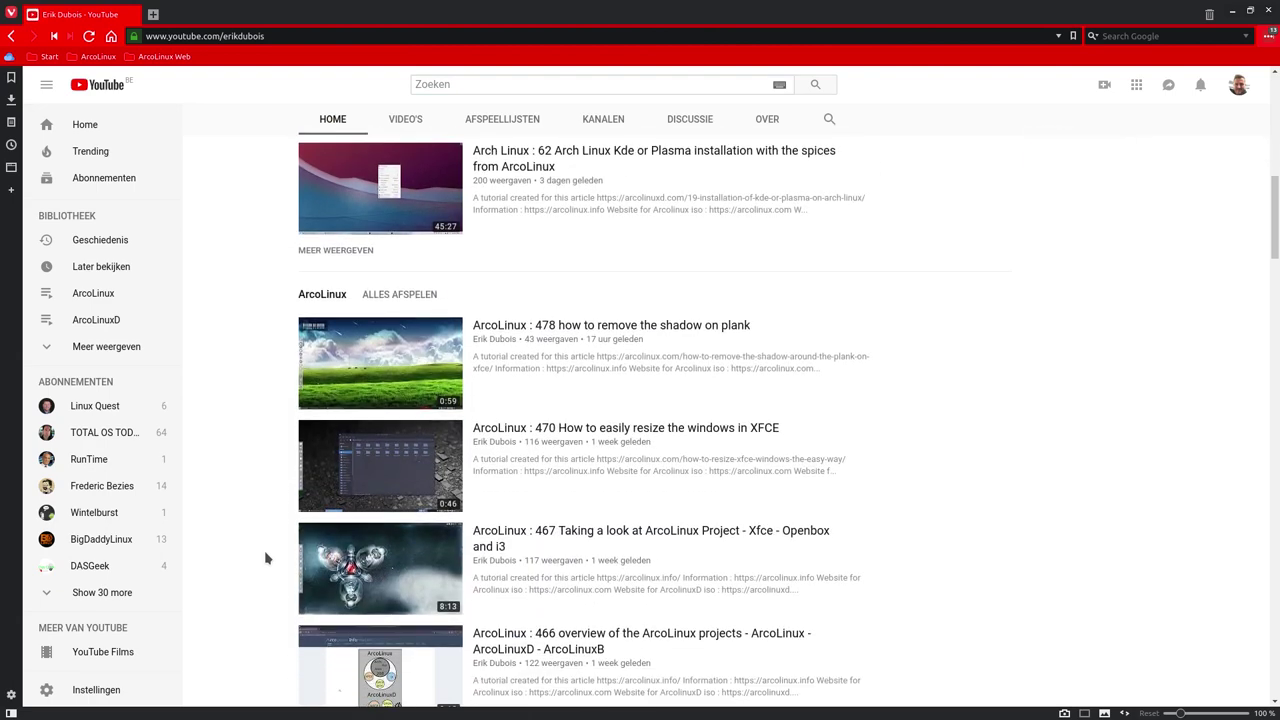
scroll(266, 558, down, 4)
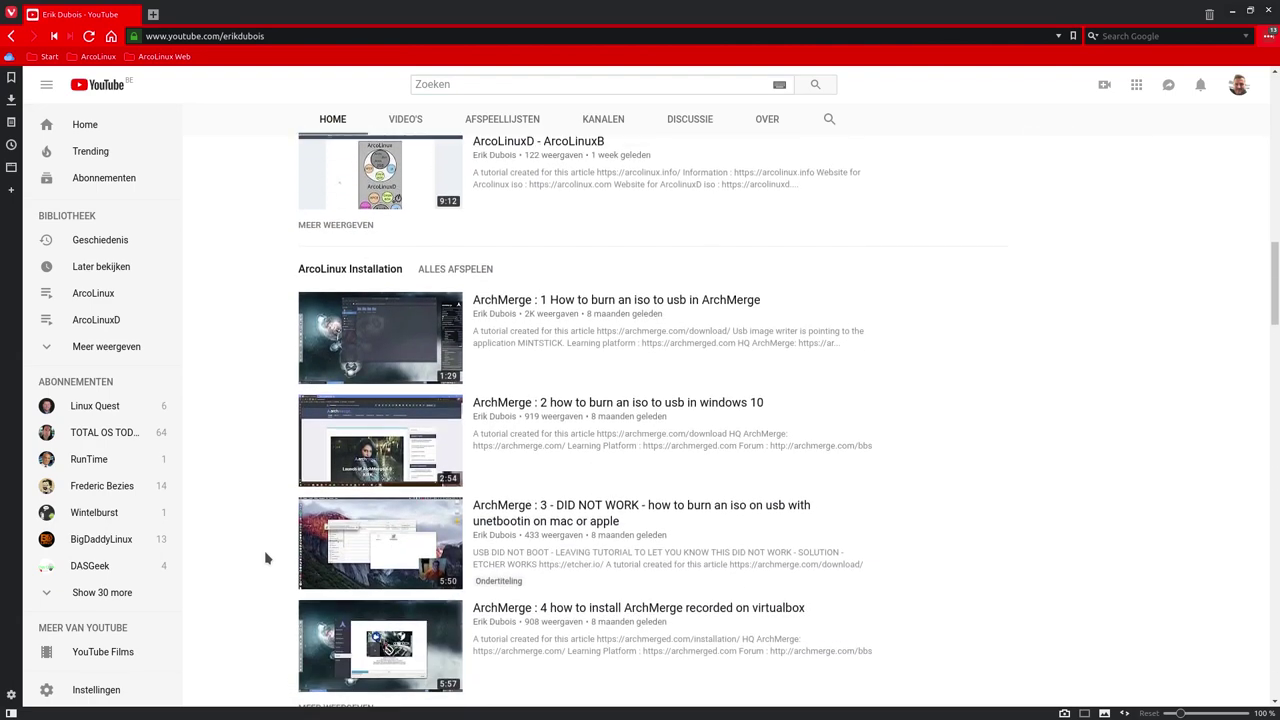
scroll(269, 540, down, 2)
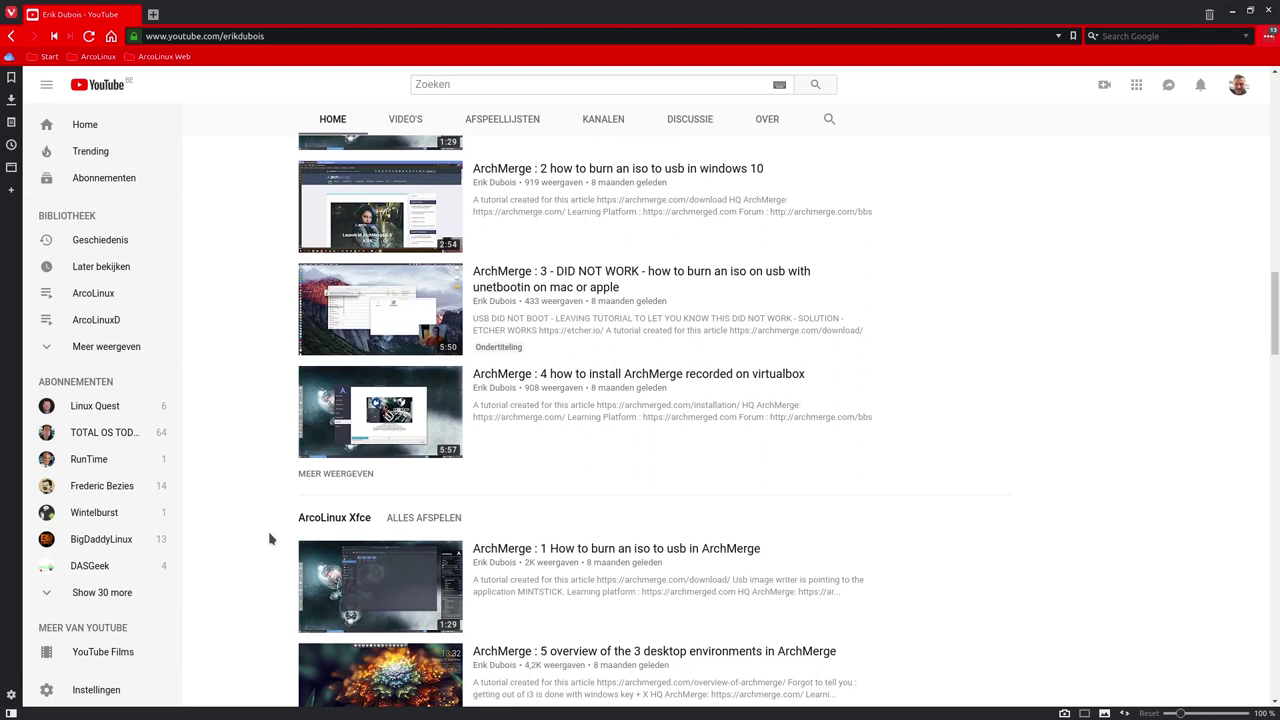
scroll(269, 540, up, 3)
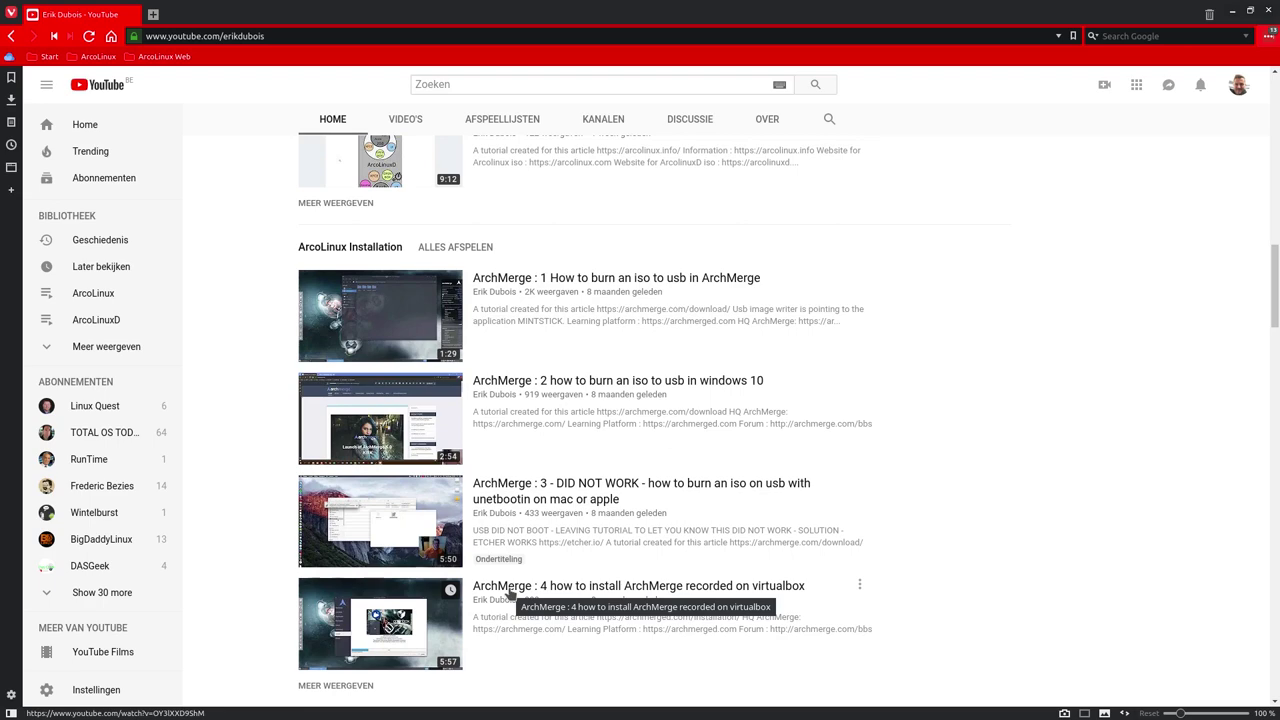
scroll(508, 586, down, 1)
scroll(508, 590, down, 4)
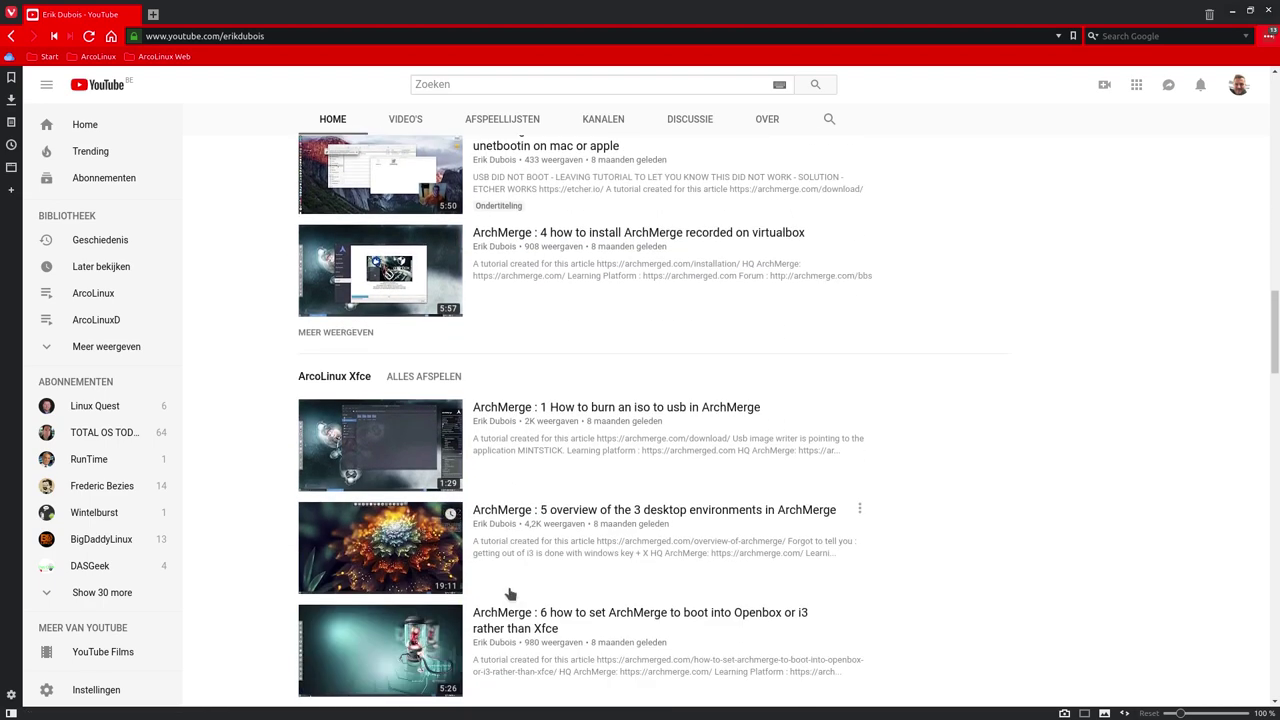
scroll(508, 592, down, 6)
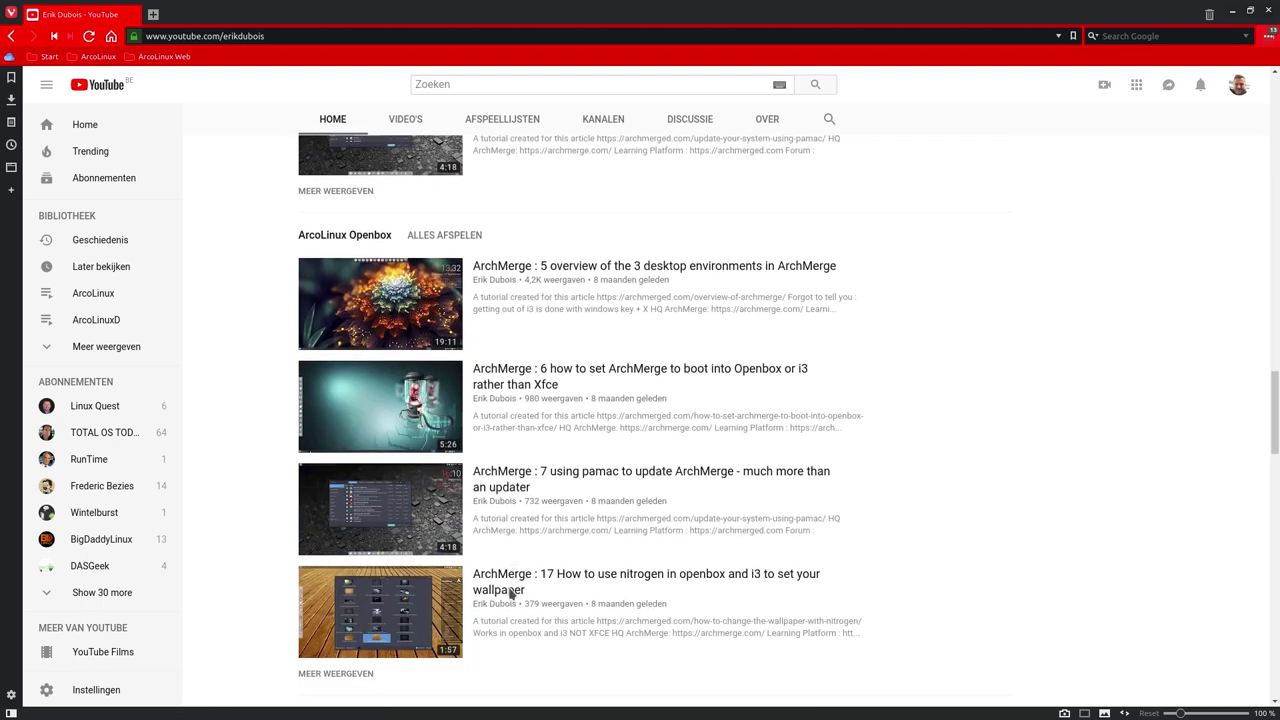
scroll(508, 592, down, 4)
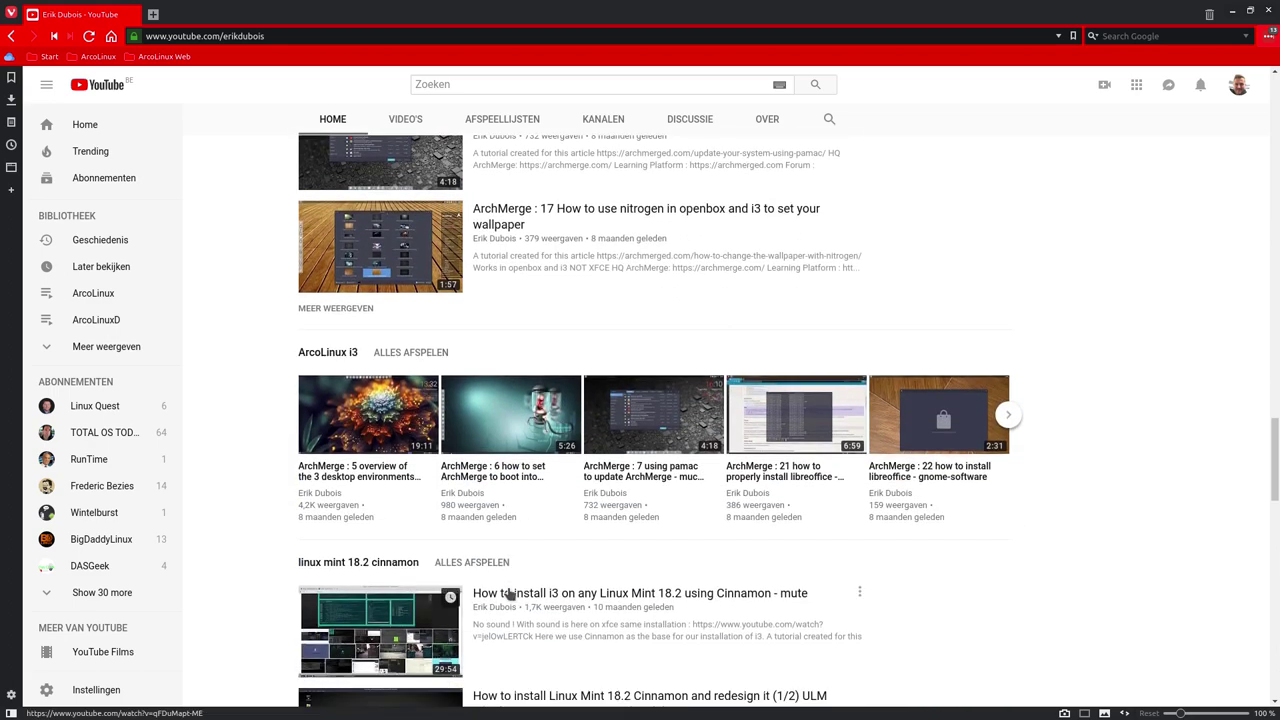
scroll(508, 593, down, 2)
scroll(508, 593, down, 1)
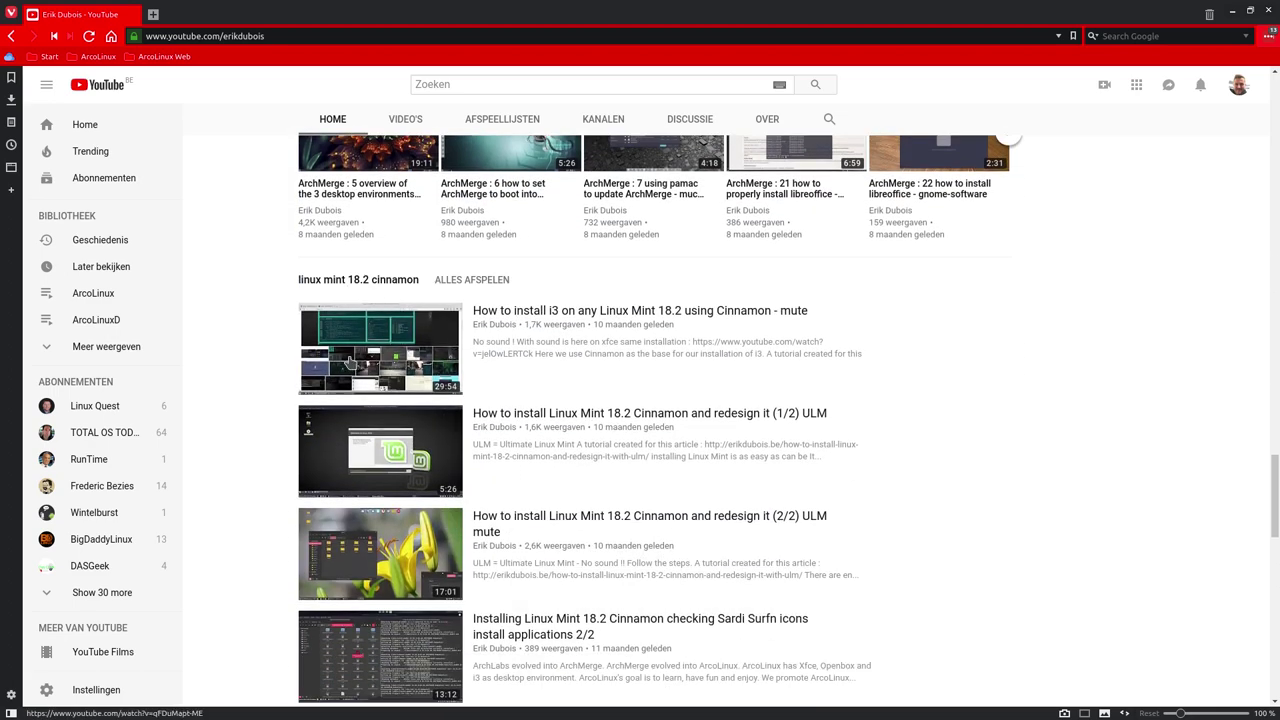
scroll(351, 557, down, 5)
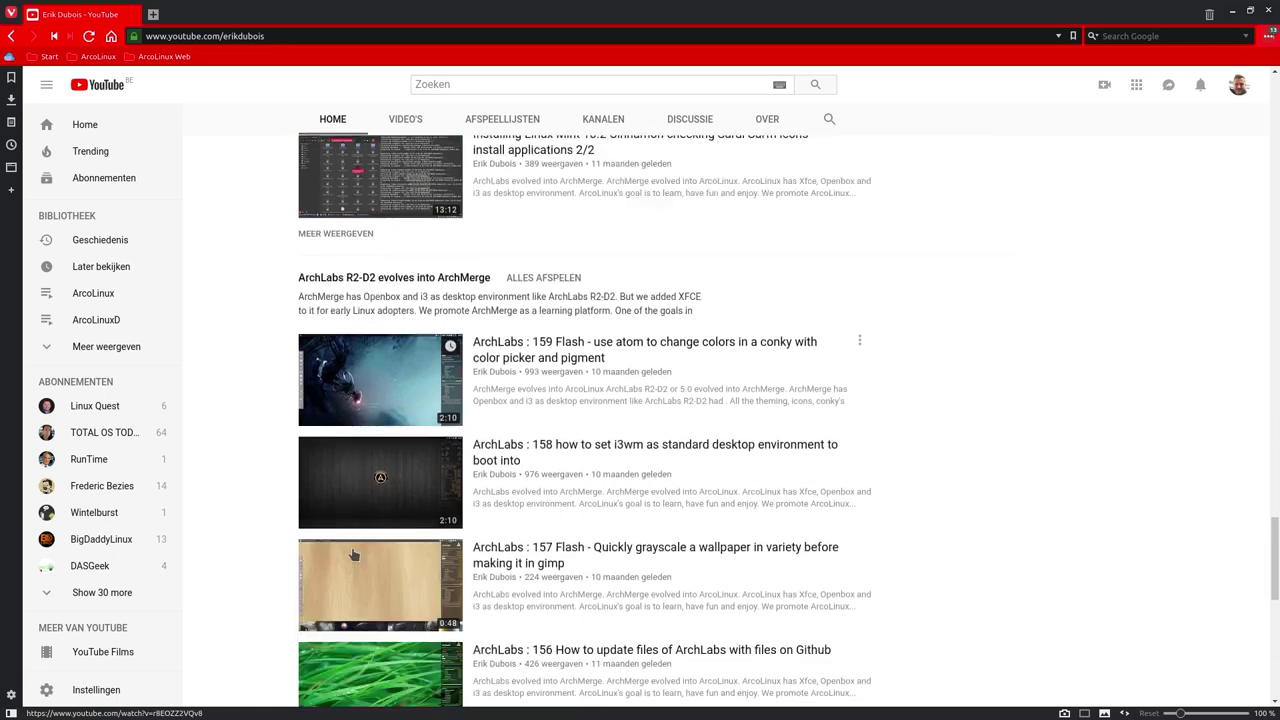
scroll(351, 557, down, 3)
scroll(351, 557, up, 2)
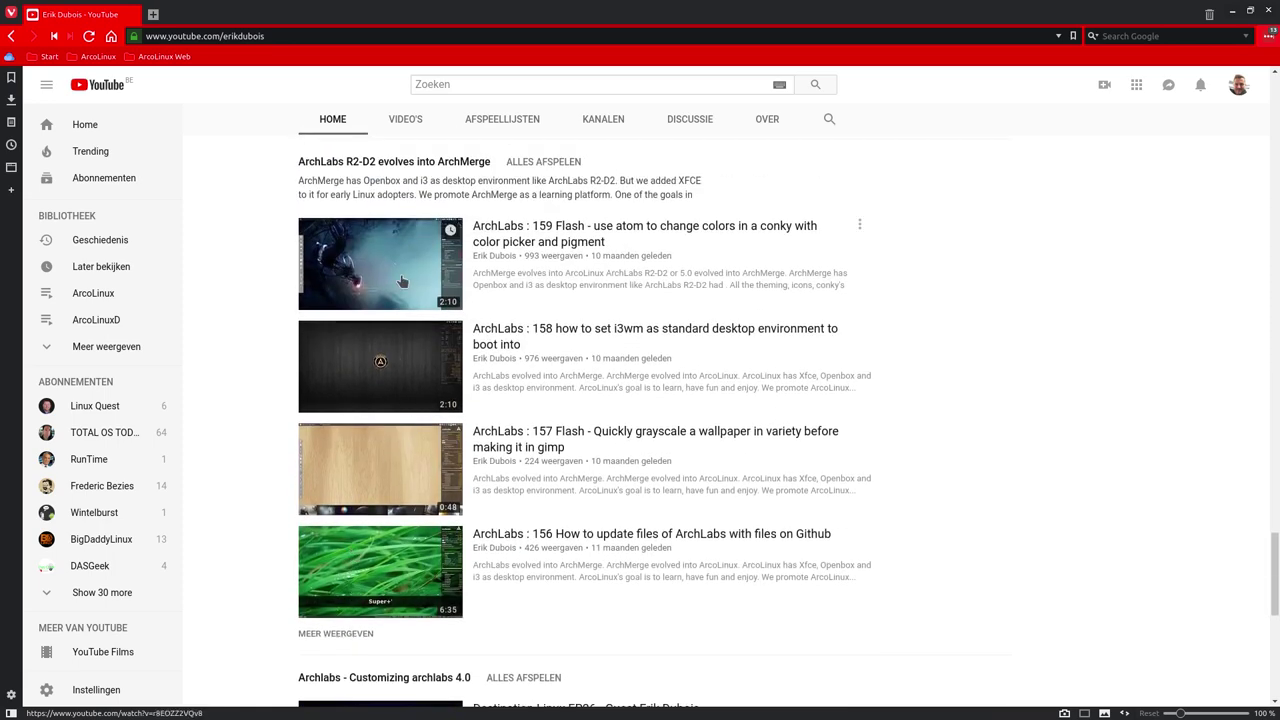
scroll(521, 400, up, 1)
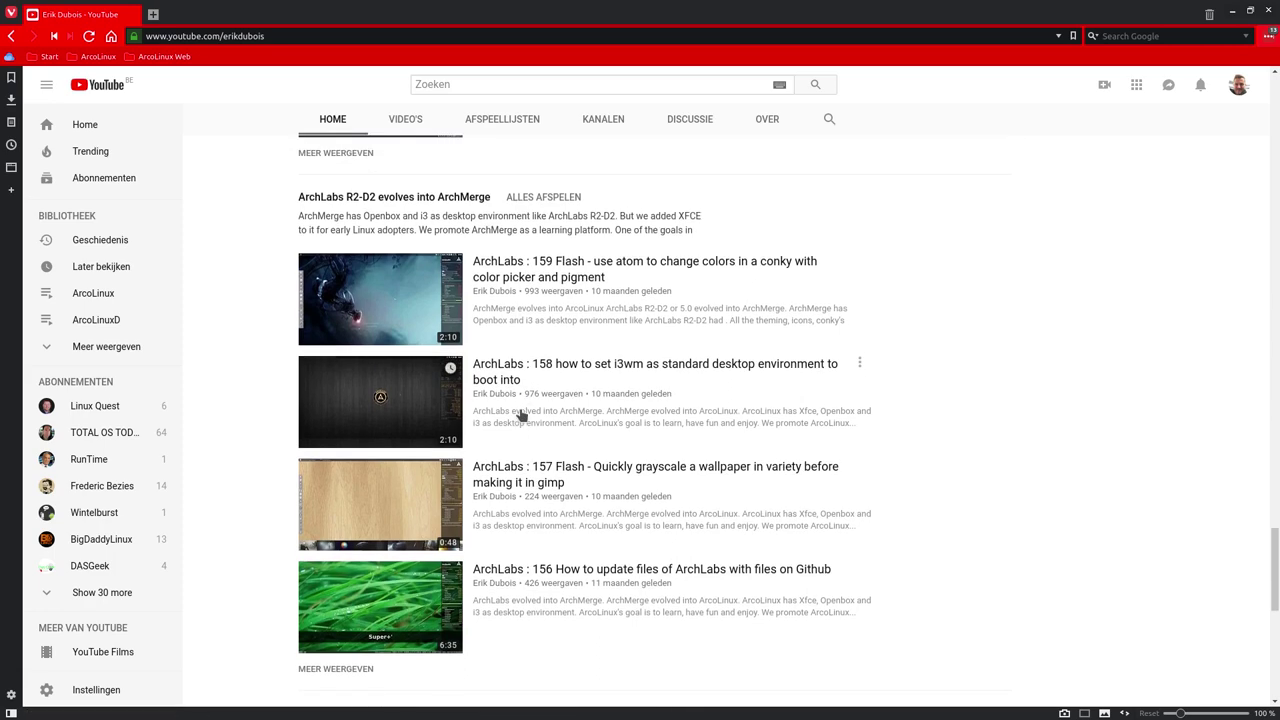
scroll(521, 415, down, 2)
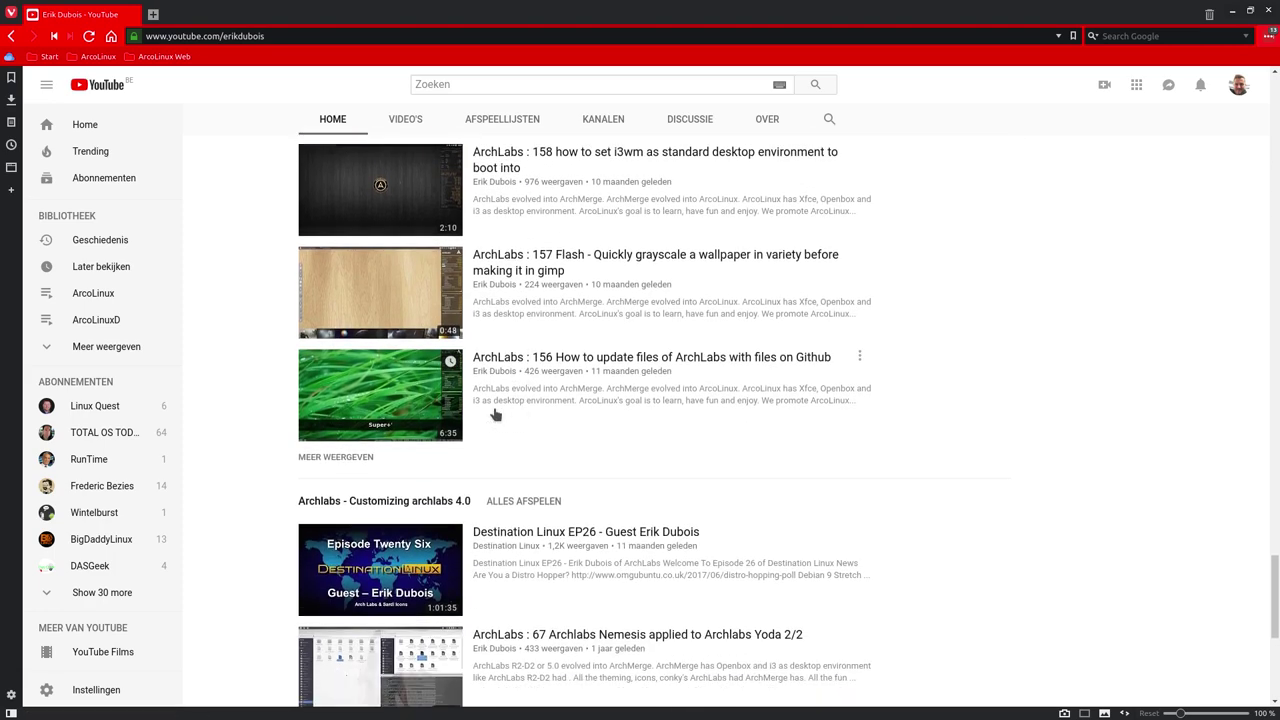
scroll(430, 410, down, 3)
scroll(258, 383, down, 2)
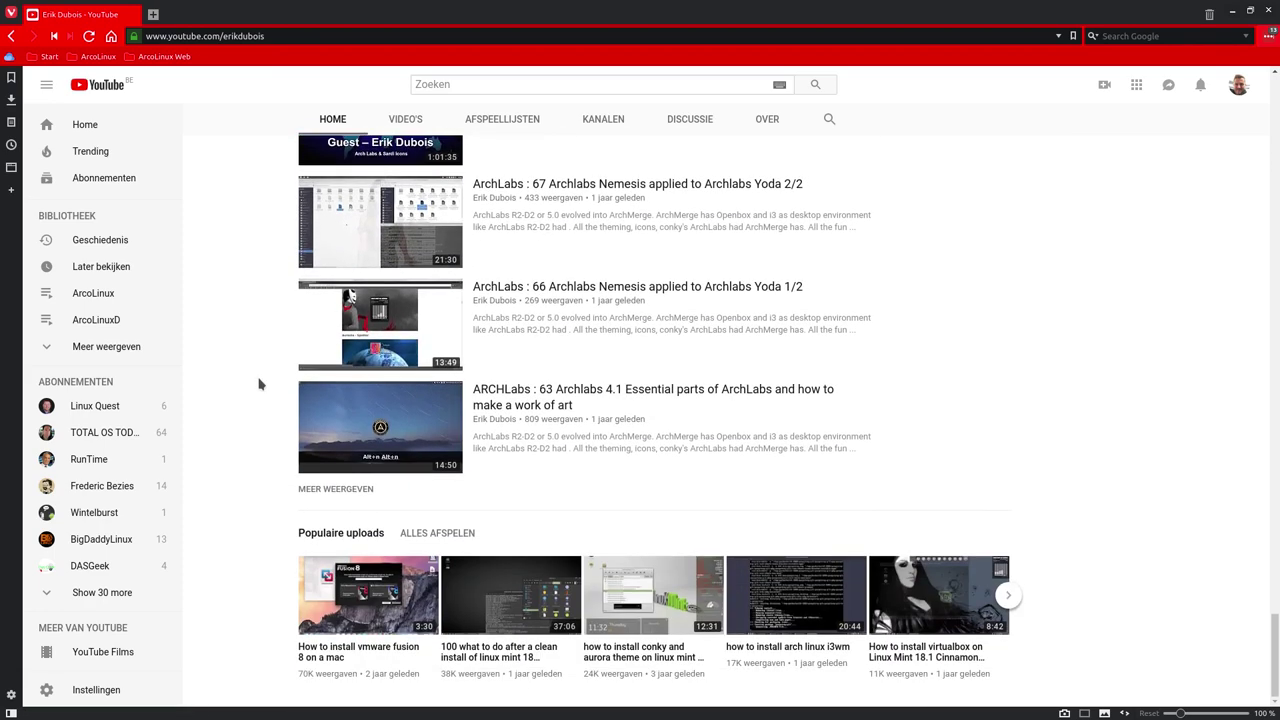
scroll(258, 383, up, 20)
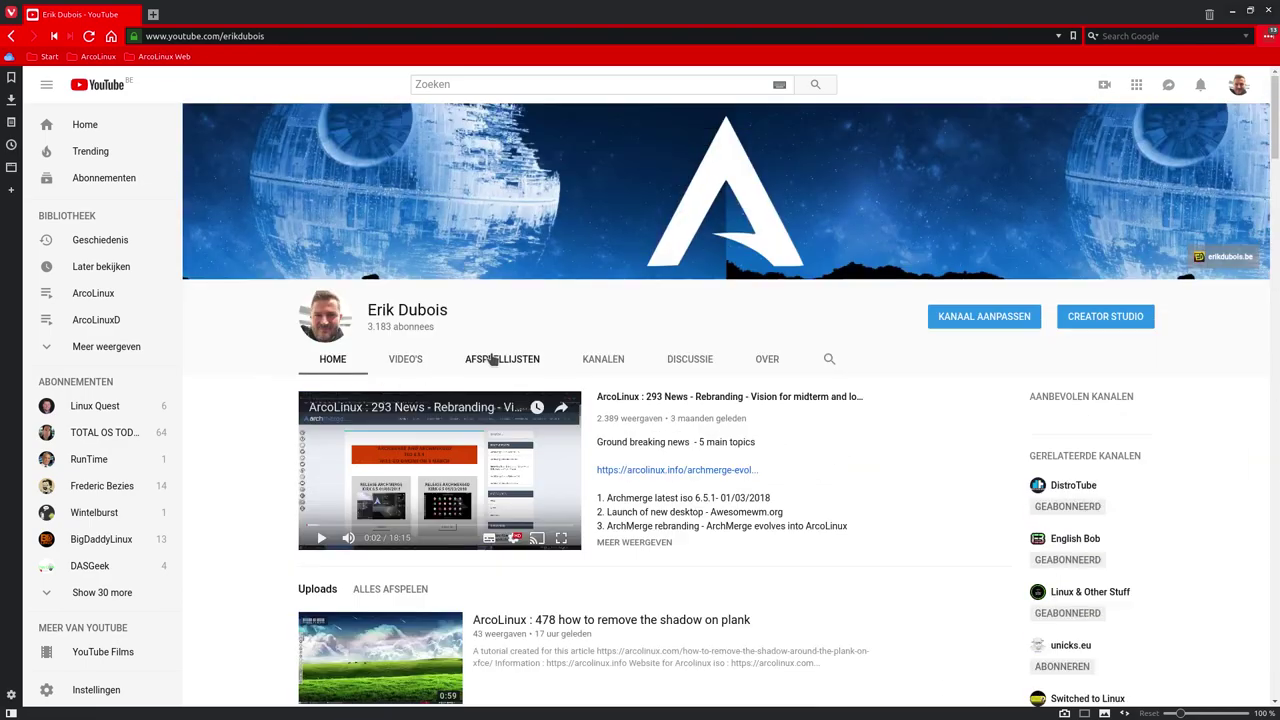
From the channel's AFSPEELLIJSTEN, play all of the ArcoLinuxB playlist, then pause the video
click(492, 360)
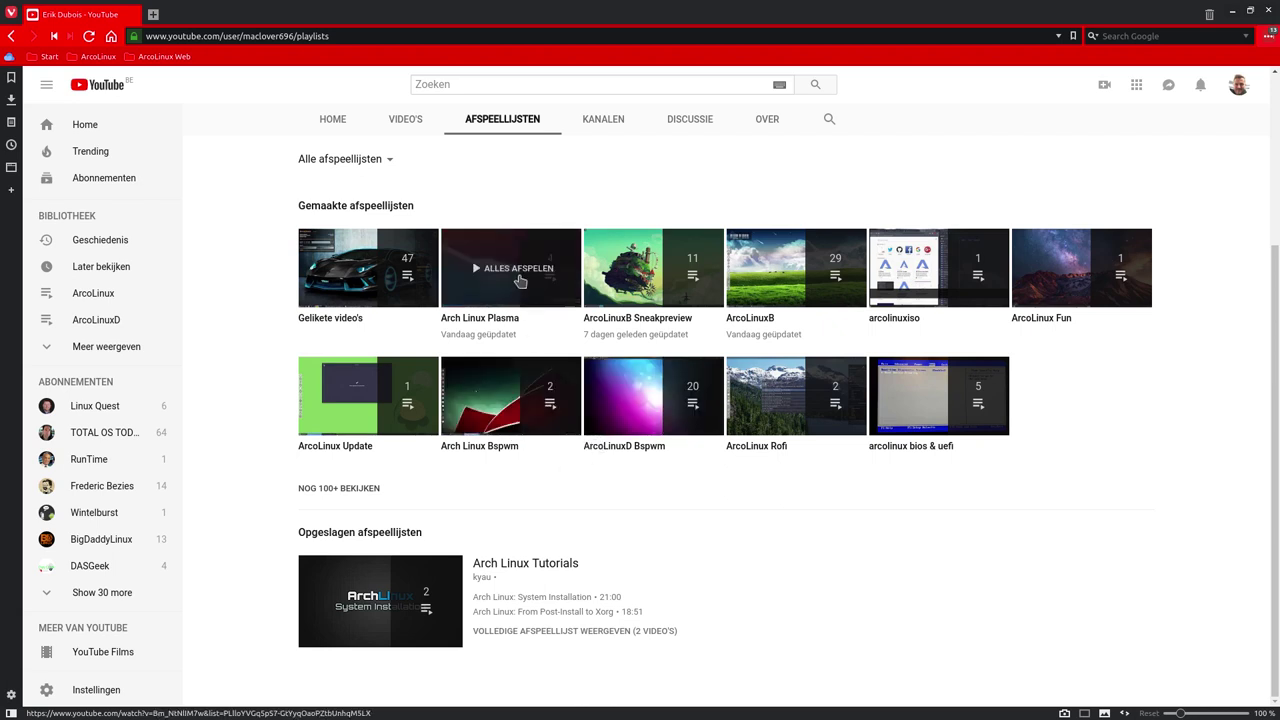
click(800, 277)
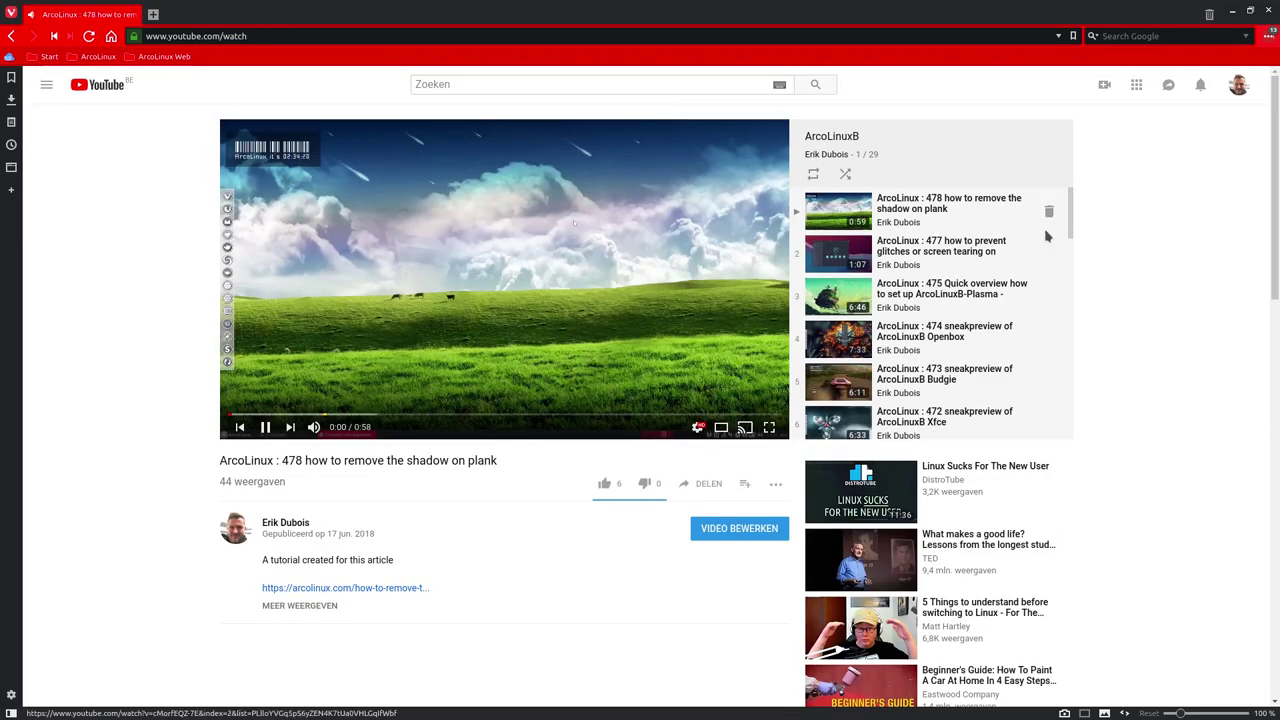
mouse_move(1069, 229)
mouse_down()
mouse_move(1068, 453)
mouse_move(1066, 209)
mouse_up()
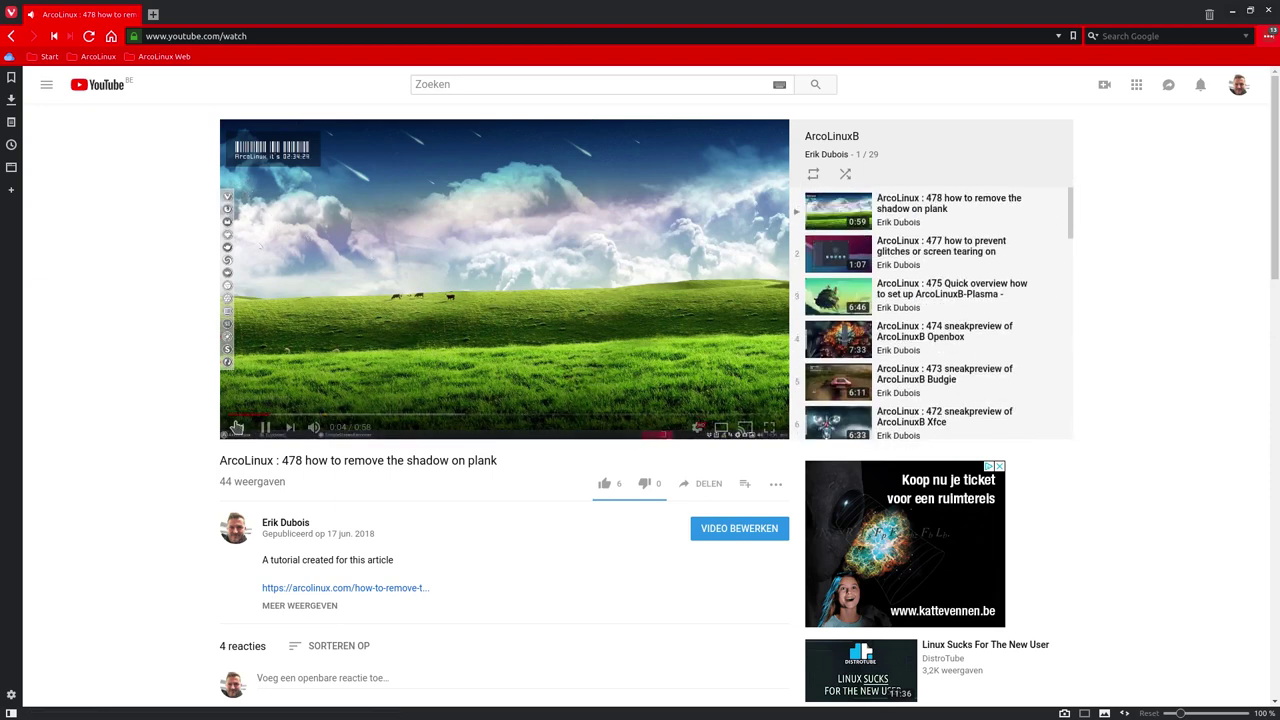
click(265, 427)
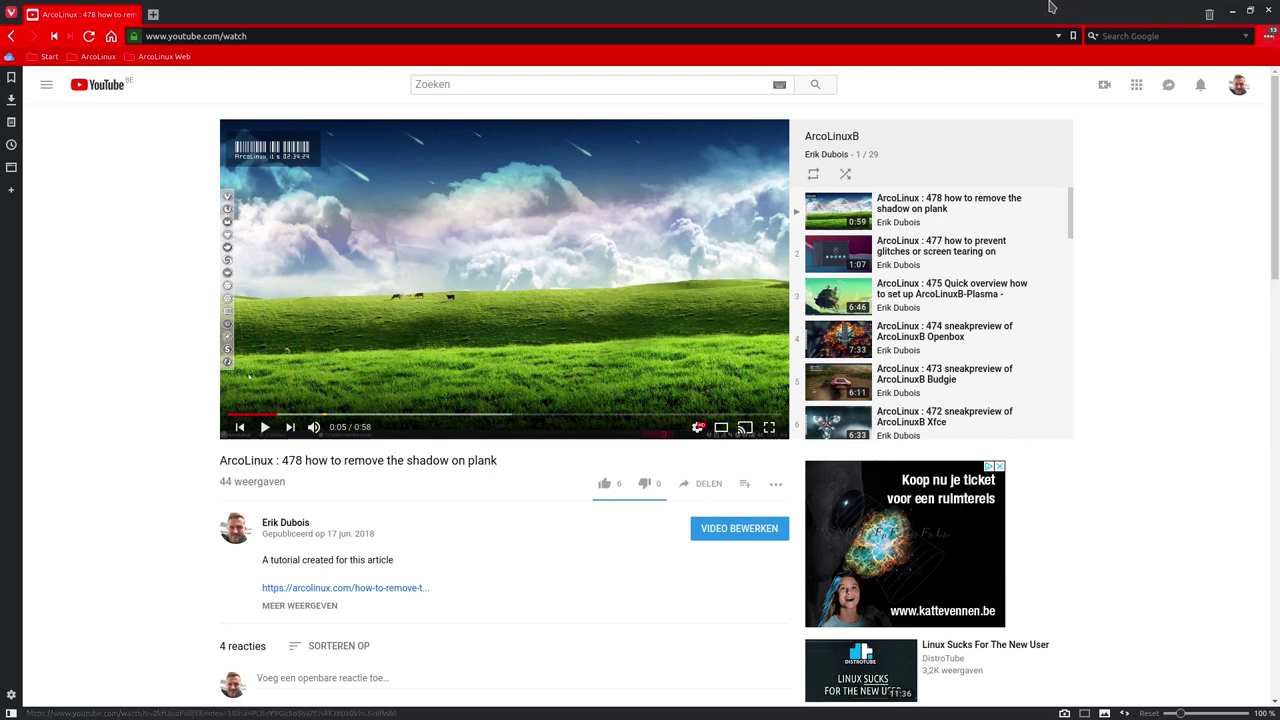
Load the arcolinux.info website from the ArcoLinux Web bookmark folder
click(102, 57)
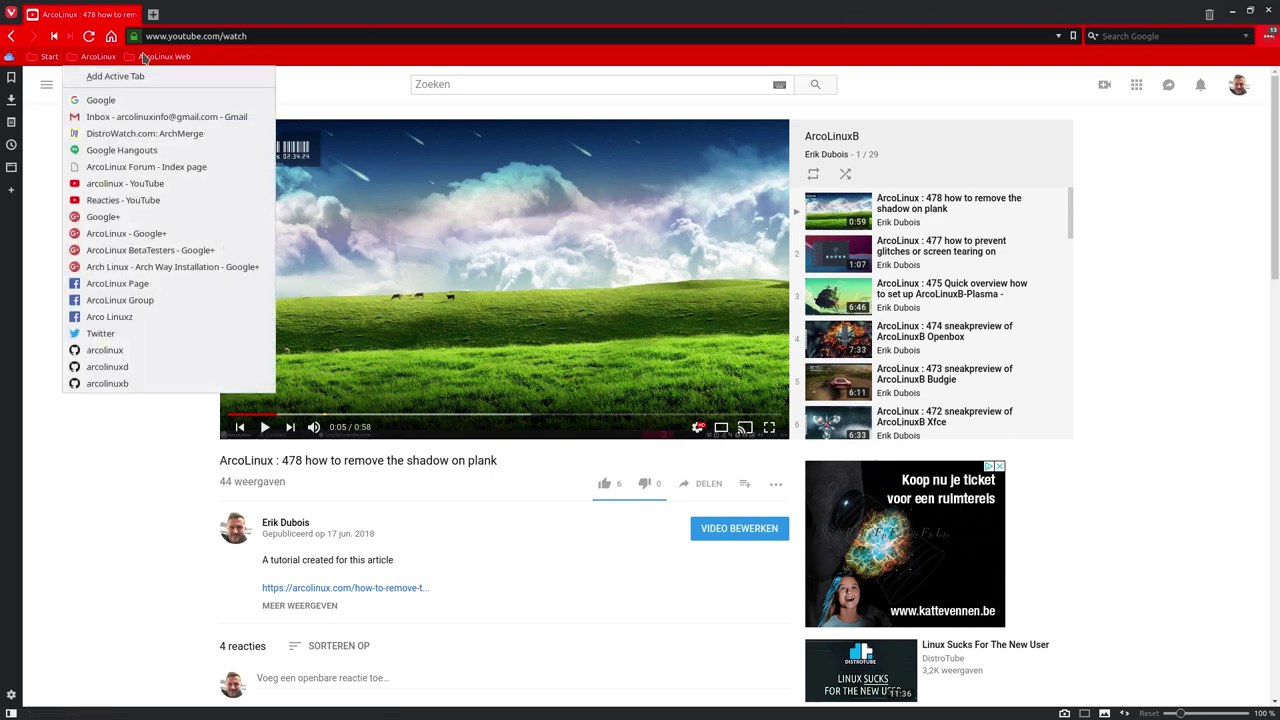
click(150, 58)
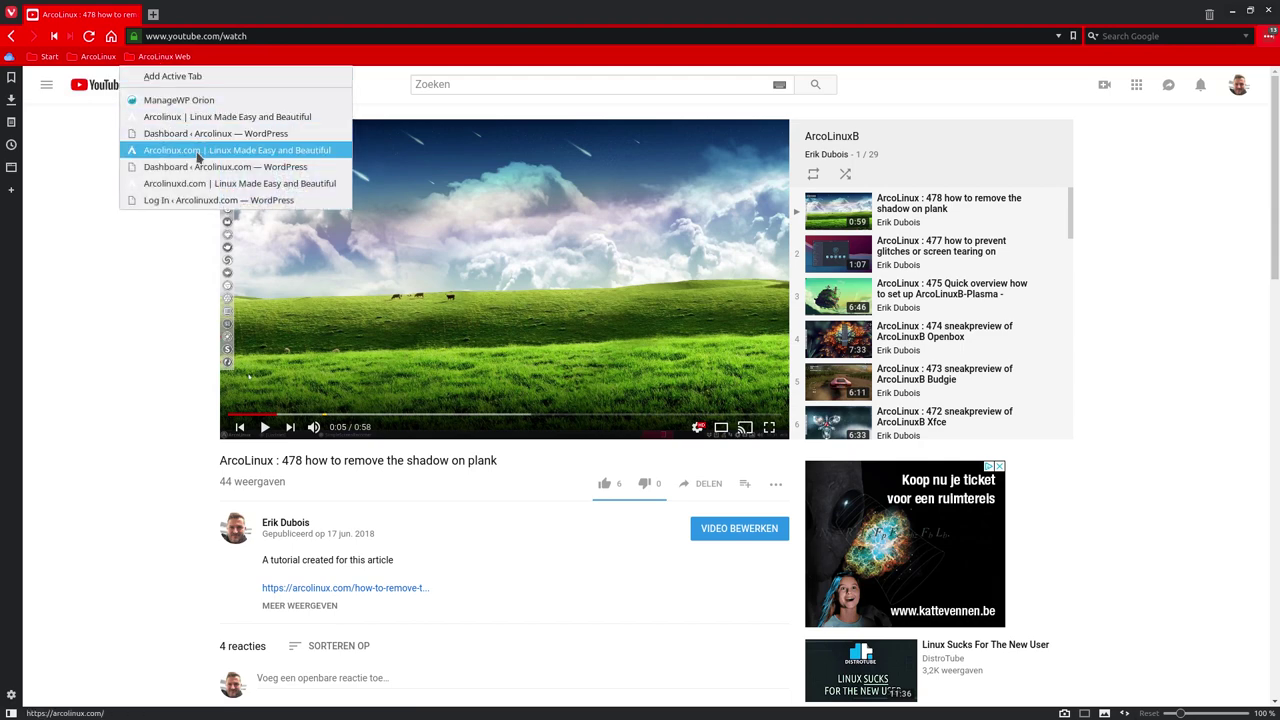
click(212, 117)
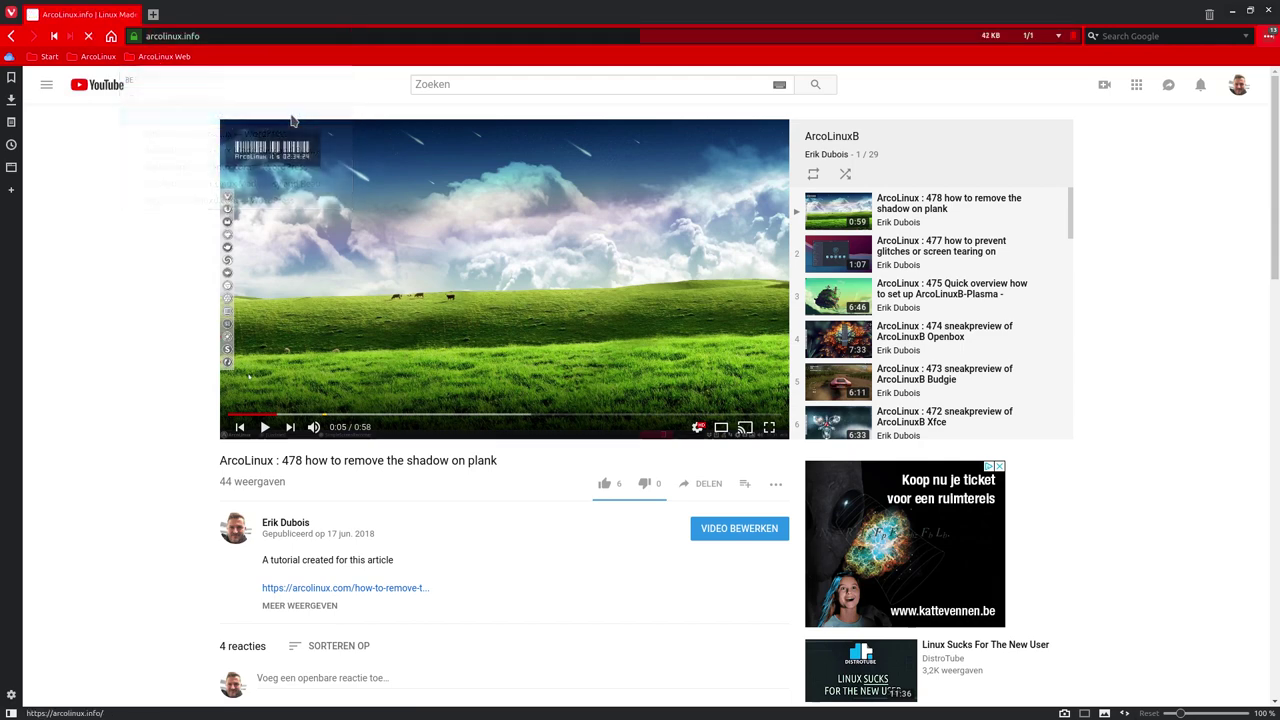
Go to arcolinux.com via the HOME menu and highlight the D and B in ArcoLinuxD and ArcoLinuxB
mouse_move(268, 173)
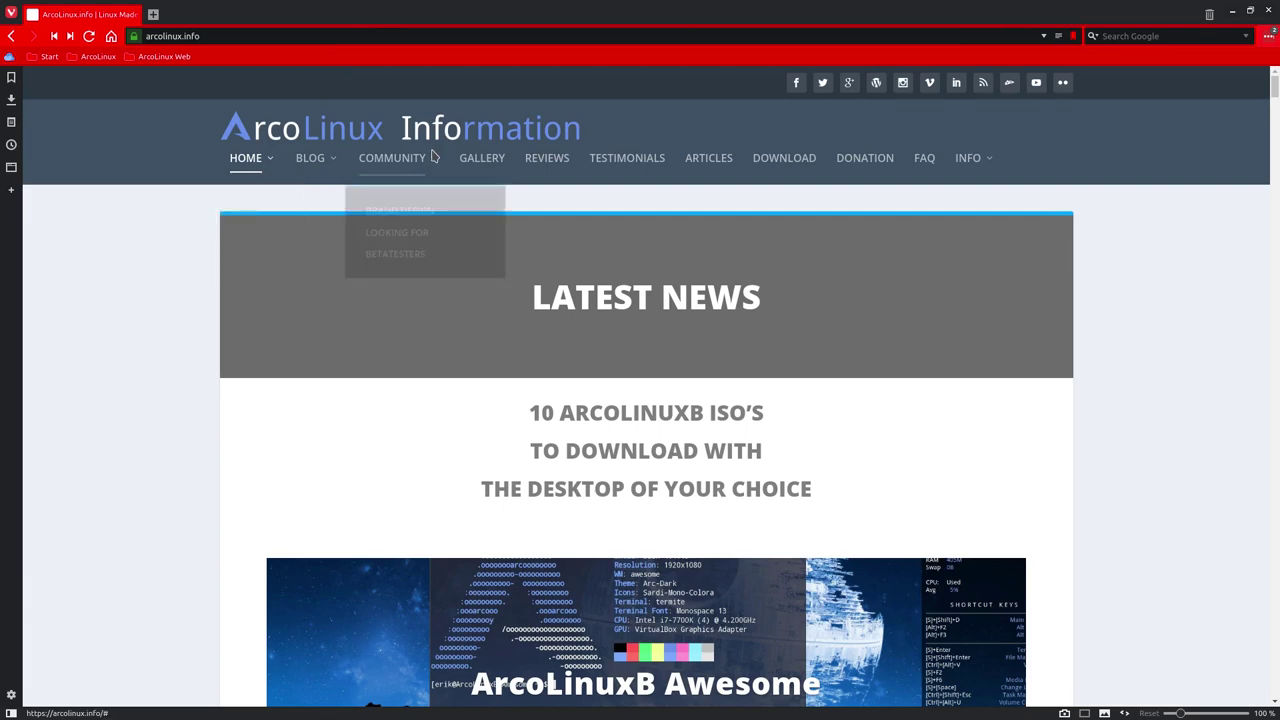
click(270, 230)
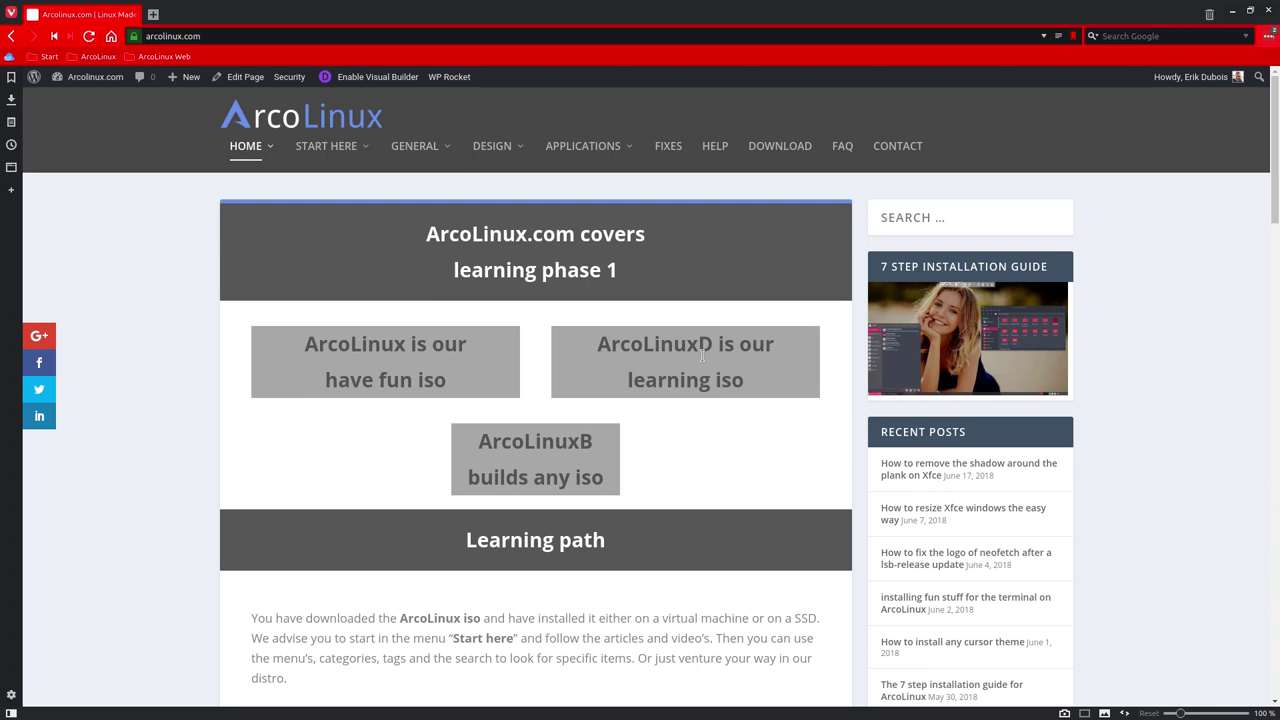
drag(697, 344, 714, 347)
drag(579, 441, 597, 444)
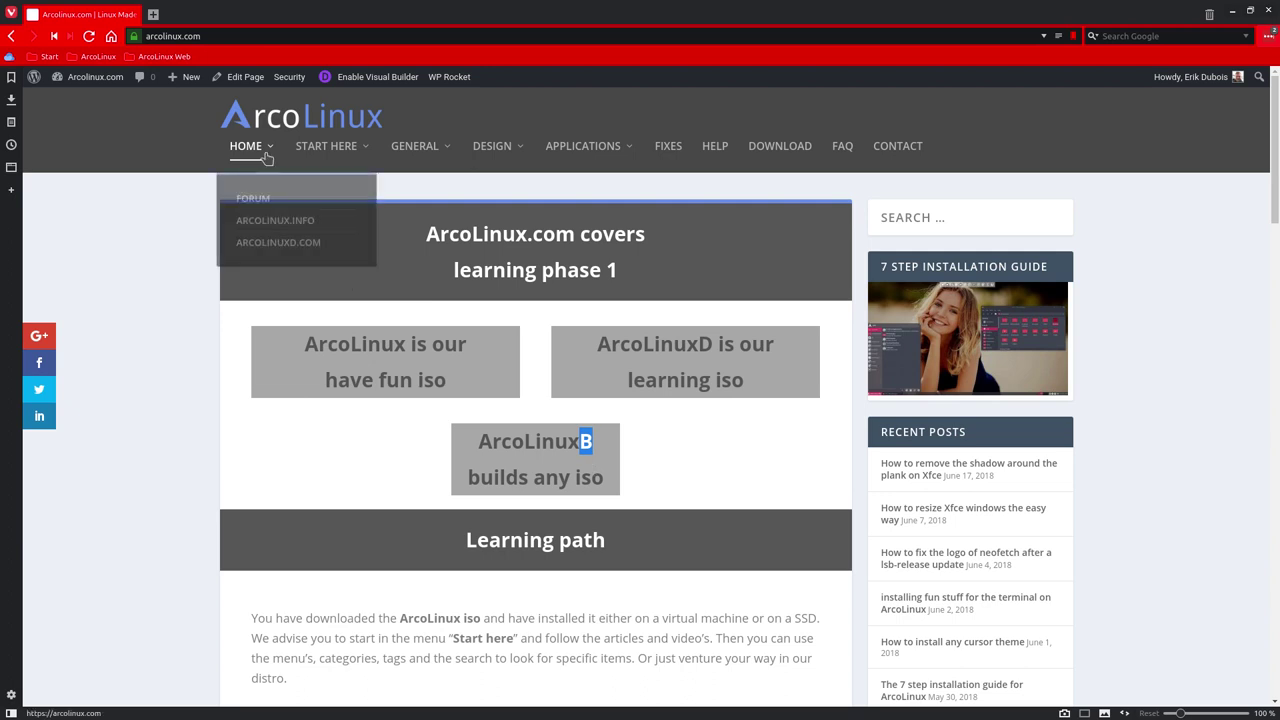
Go to arcolinuxd.com and open the PHASE 4 > BYOI – VISION article
click(278, 244)
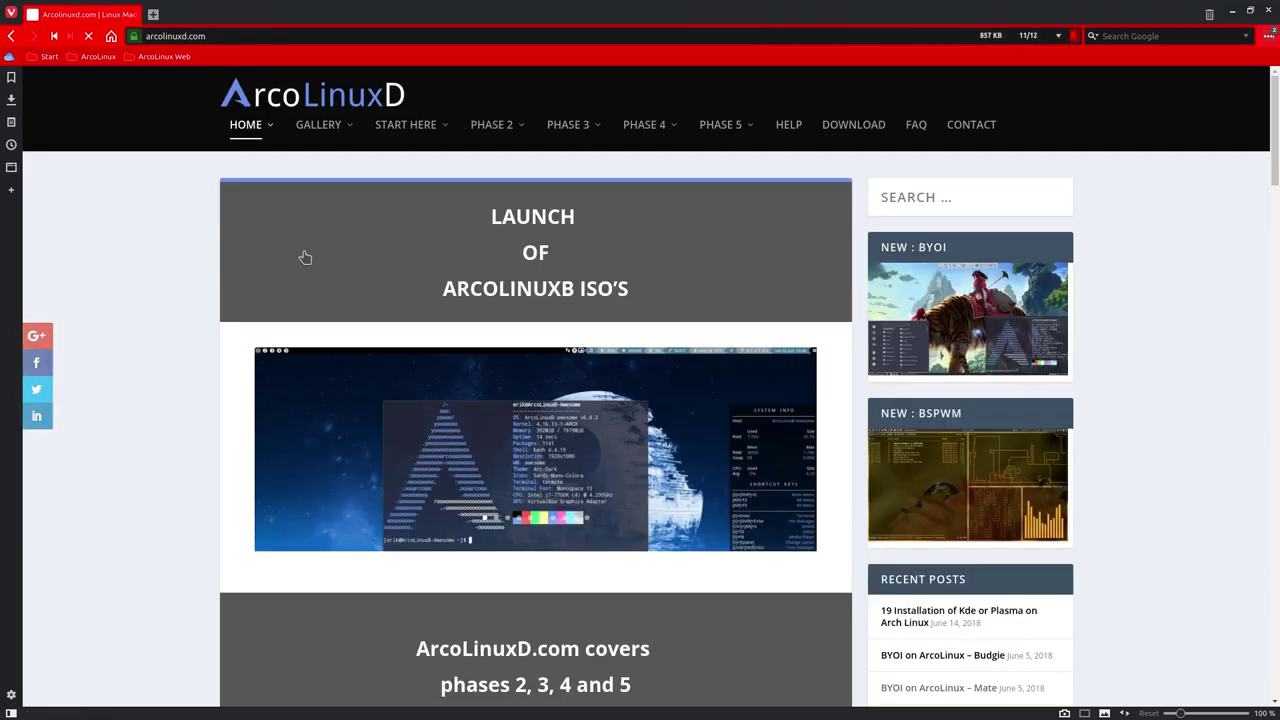
mouse_move(505, 137)
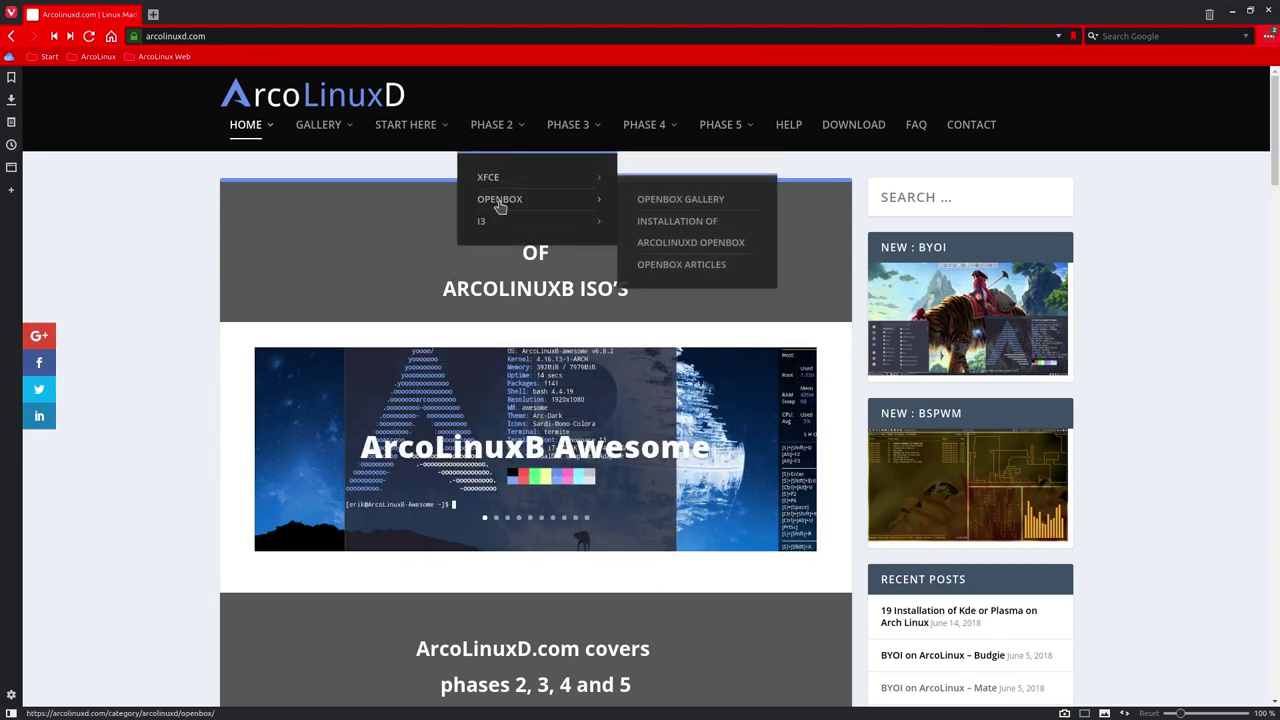
mouse_move(474, 224)
mouse_move(568, 128)
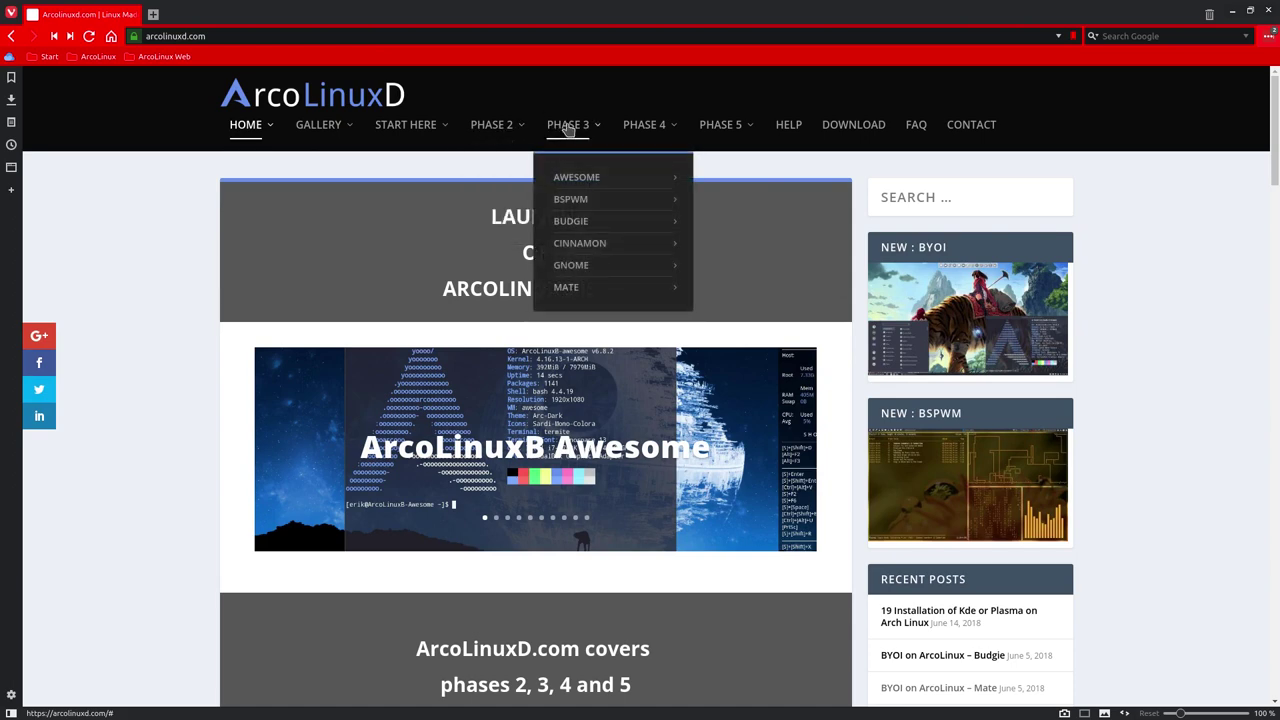
mouse_move(645, 126)
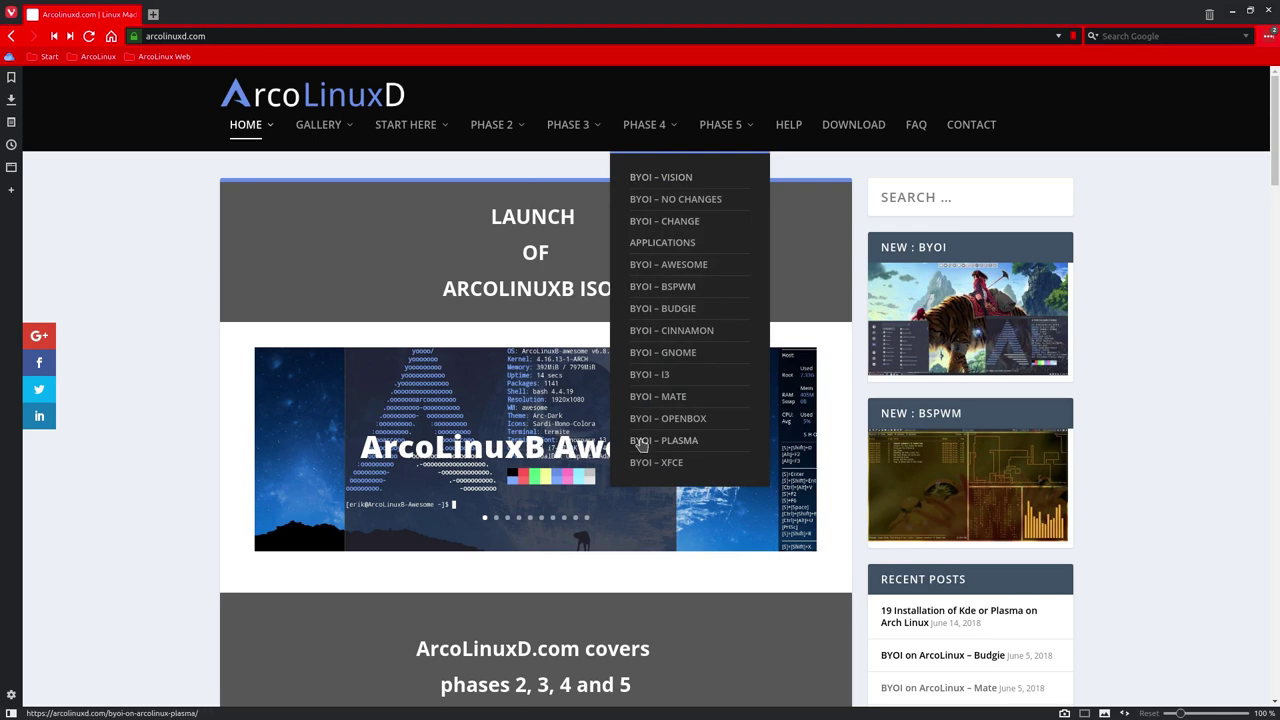
click(660, 184)
Enlarge the ArcoLinux, ArcoLinuxD and ArcoLinuxB overview diagram twice, closing it each time
scroll(636, 285, down, 10)
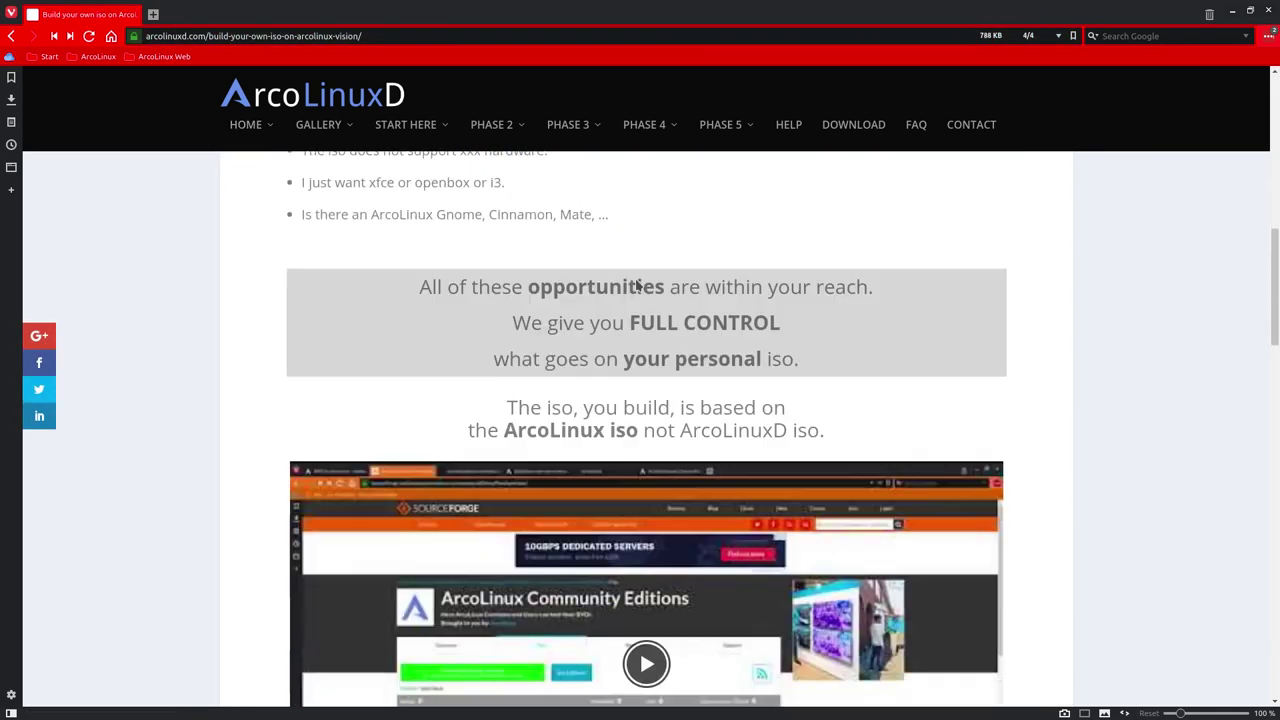
scroll(636, 285, up, 5)
scroll(634, 292, down, 2)
click(634, 293)
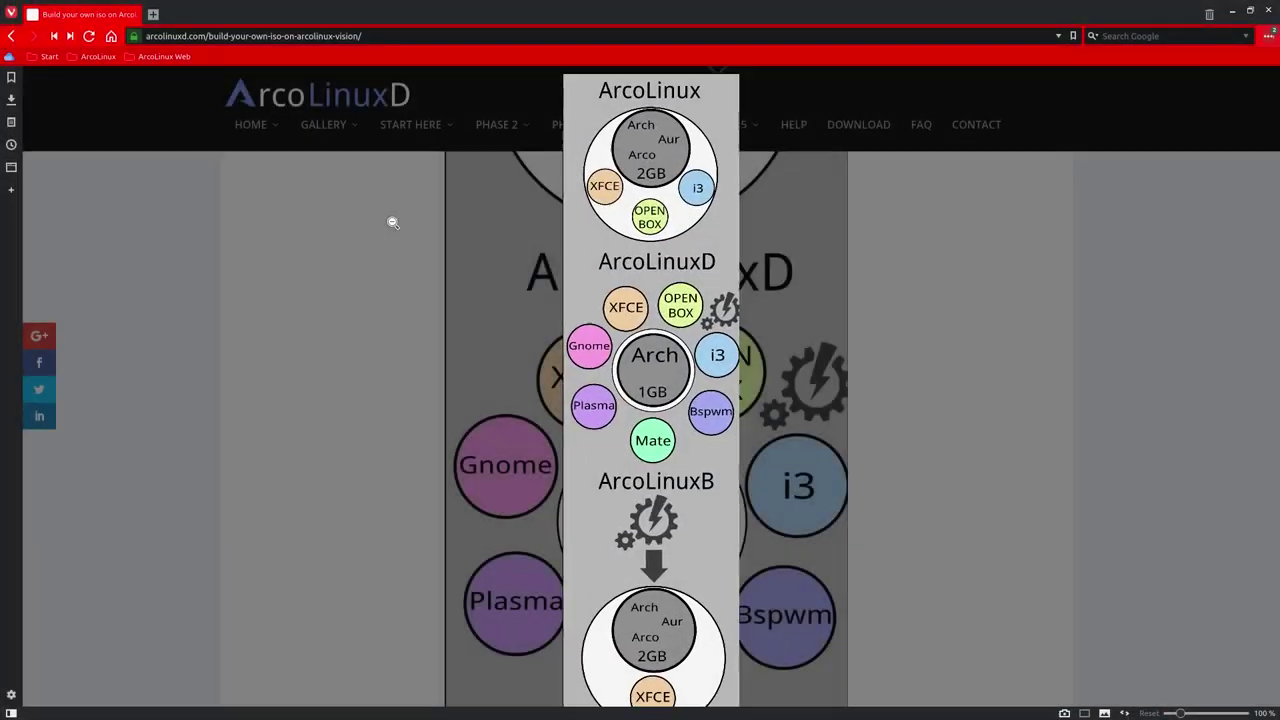
click(393, 222)
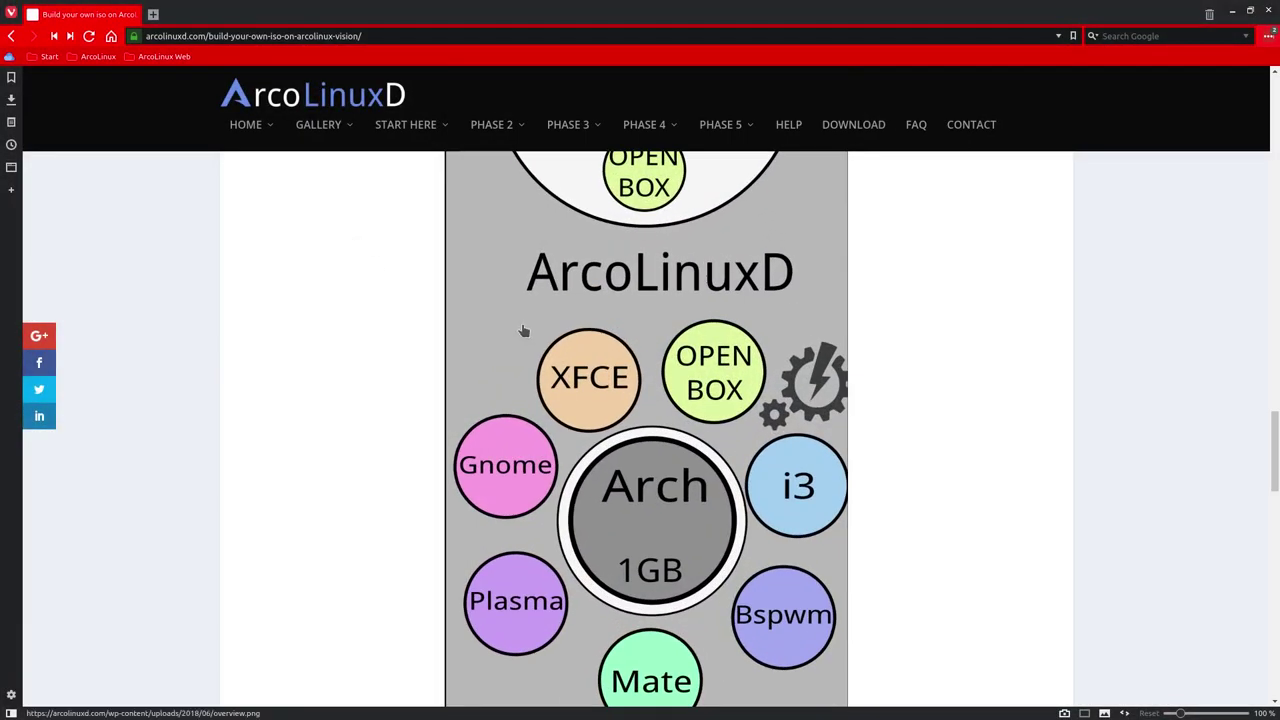
click(693, 301)
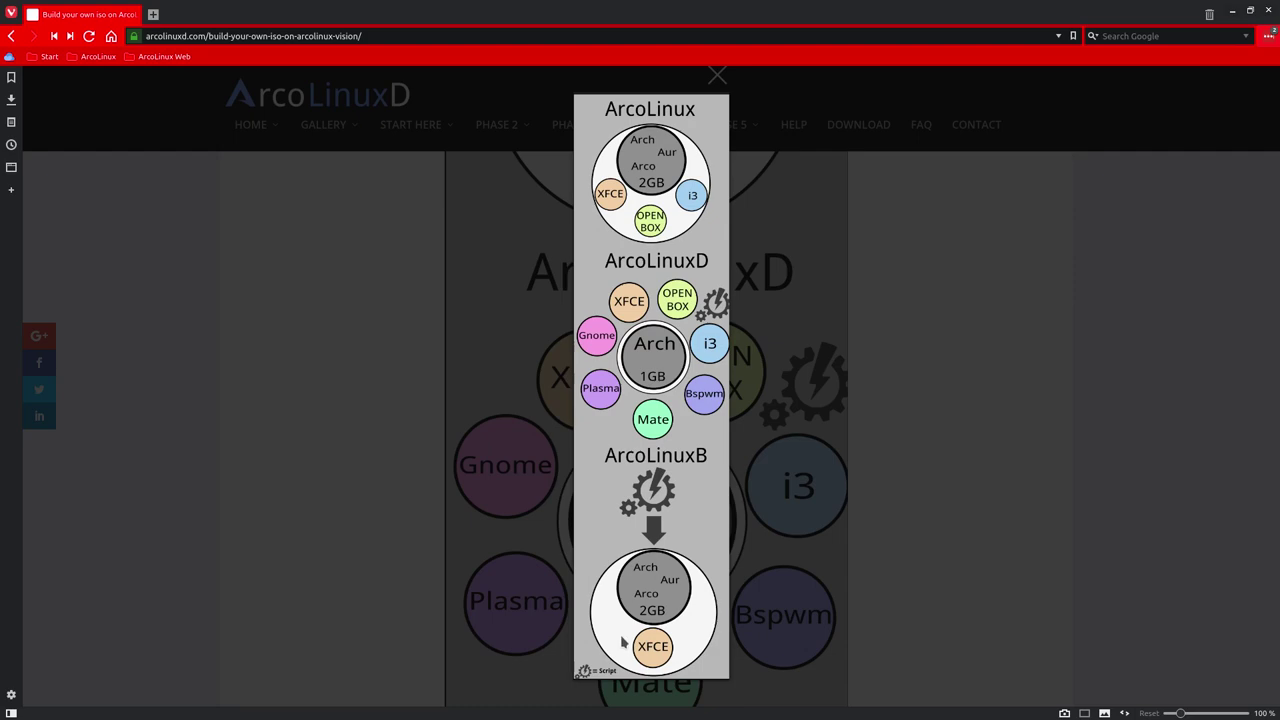
click(326, 500)
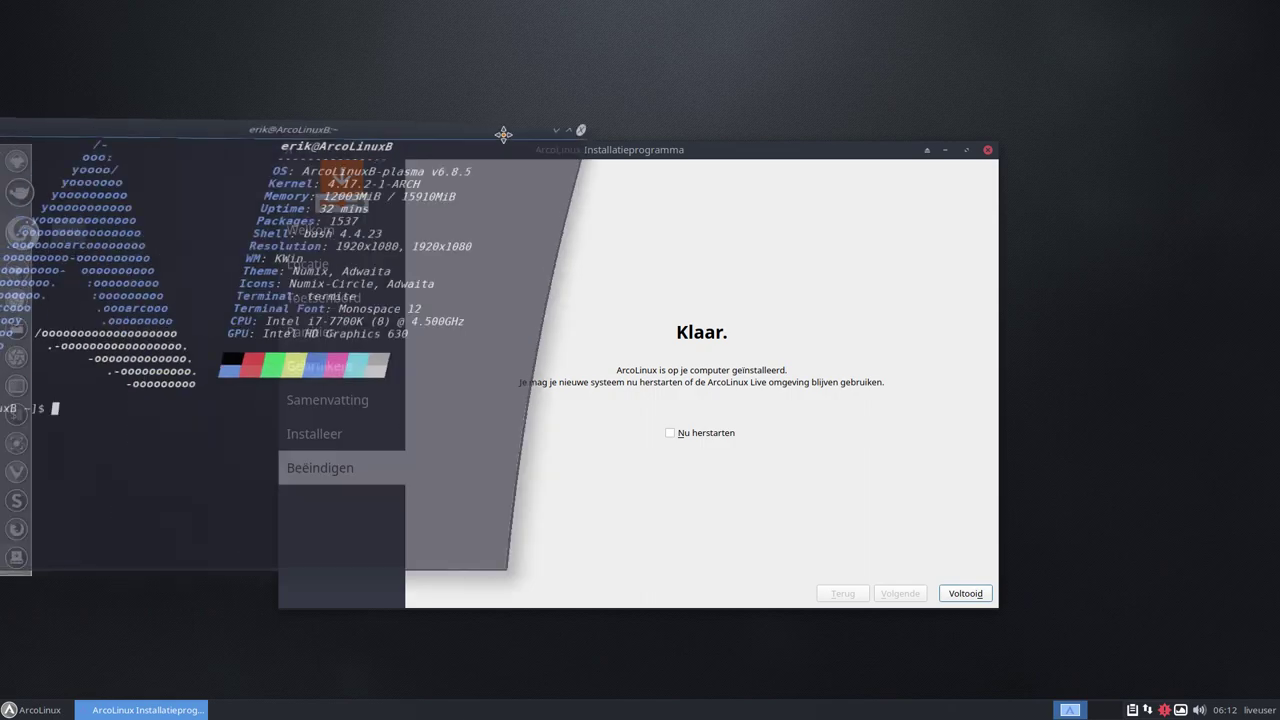
Close the neofetch terminal and finish the installer with Nu herstarten ticked to reboot
mouse_move(500, 134)
mouse_down()
mouse_move(863, 137)
mouse_move(835, 51)
mouse_up()
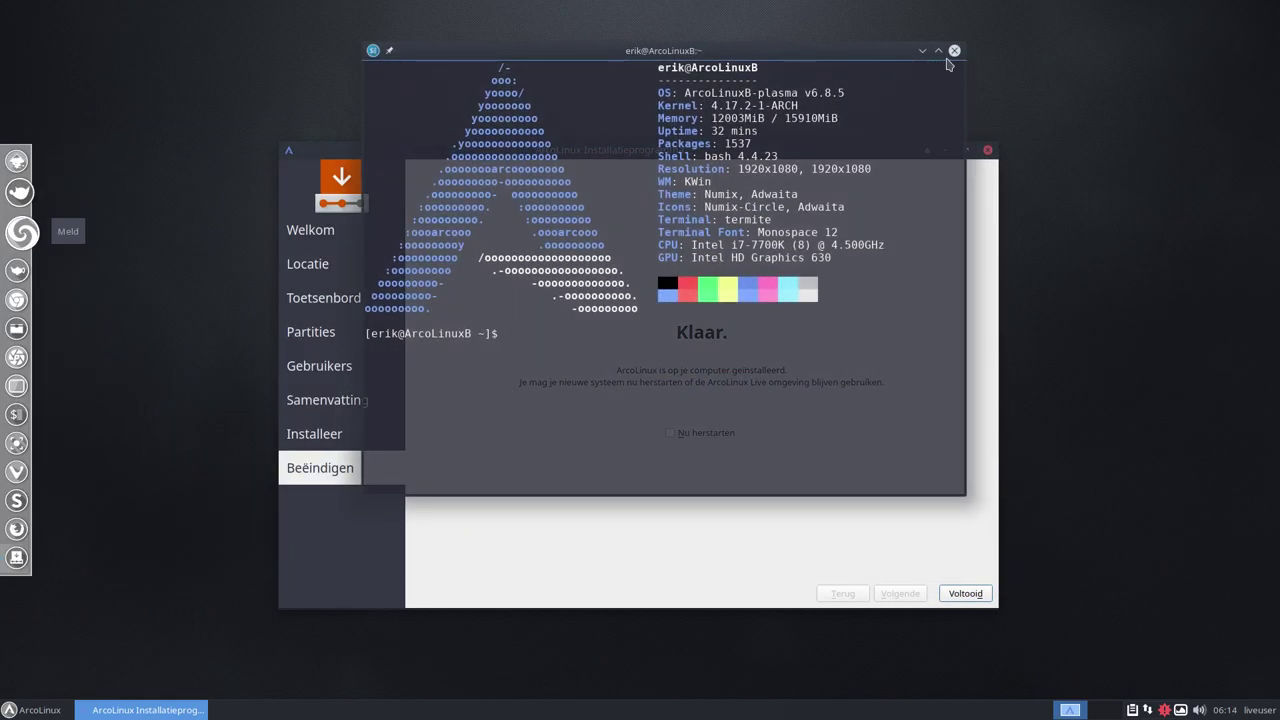
click(954, 50)
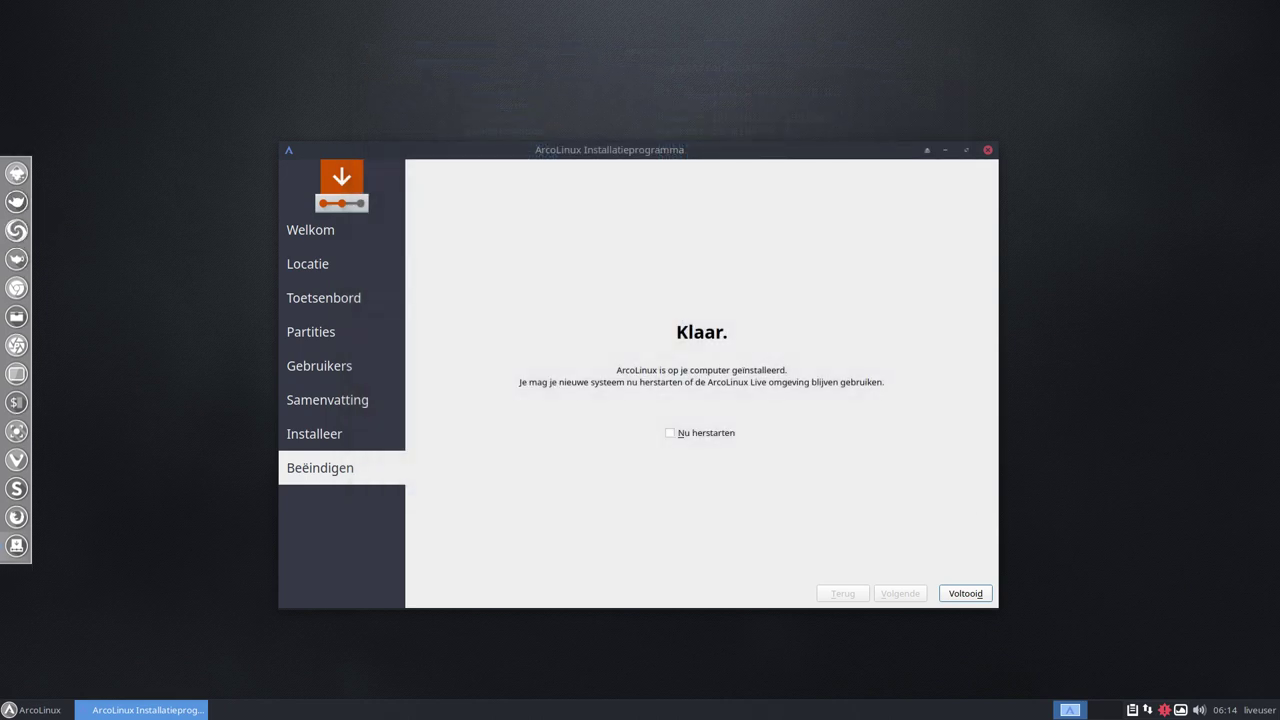
click(672, 434)
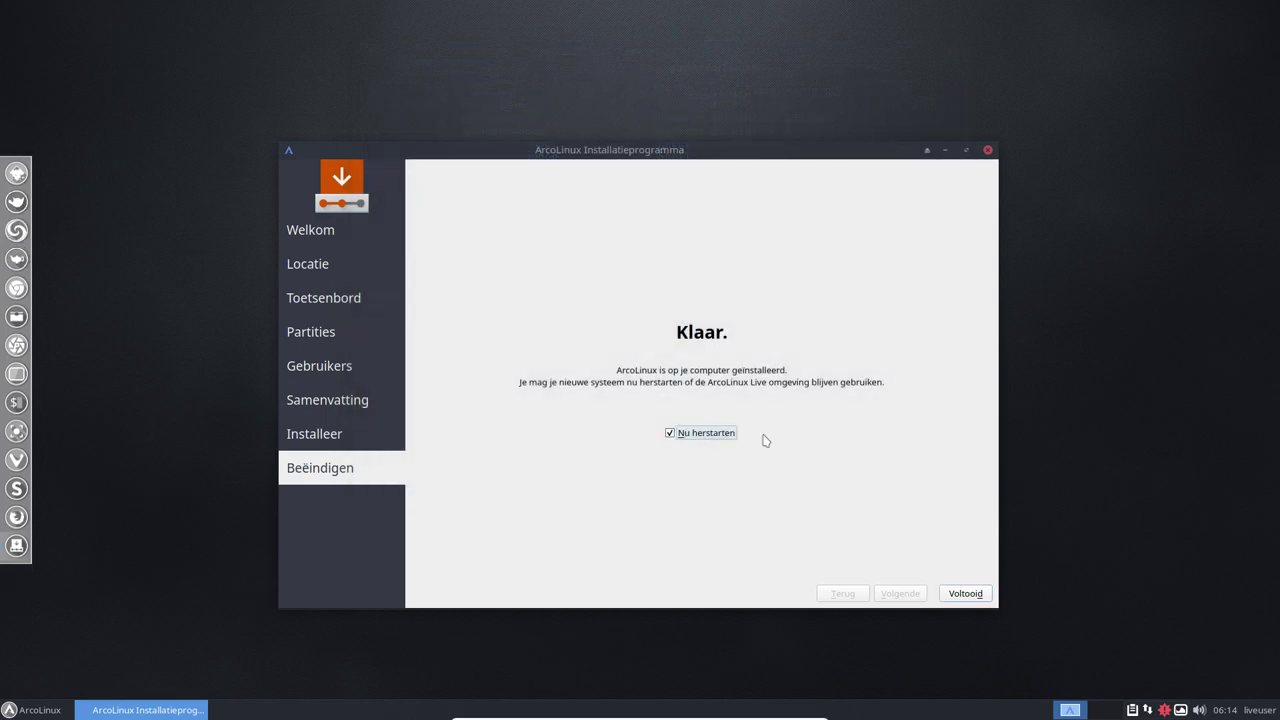
click(962, 594)
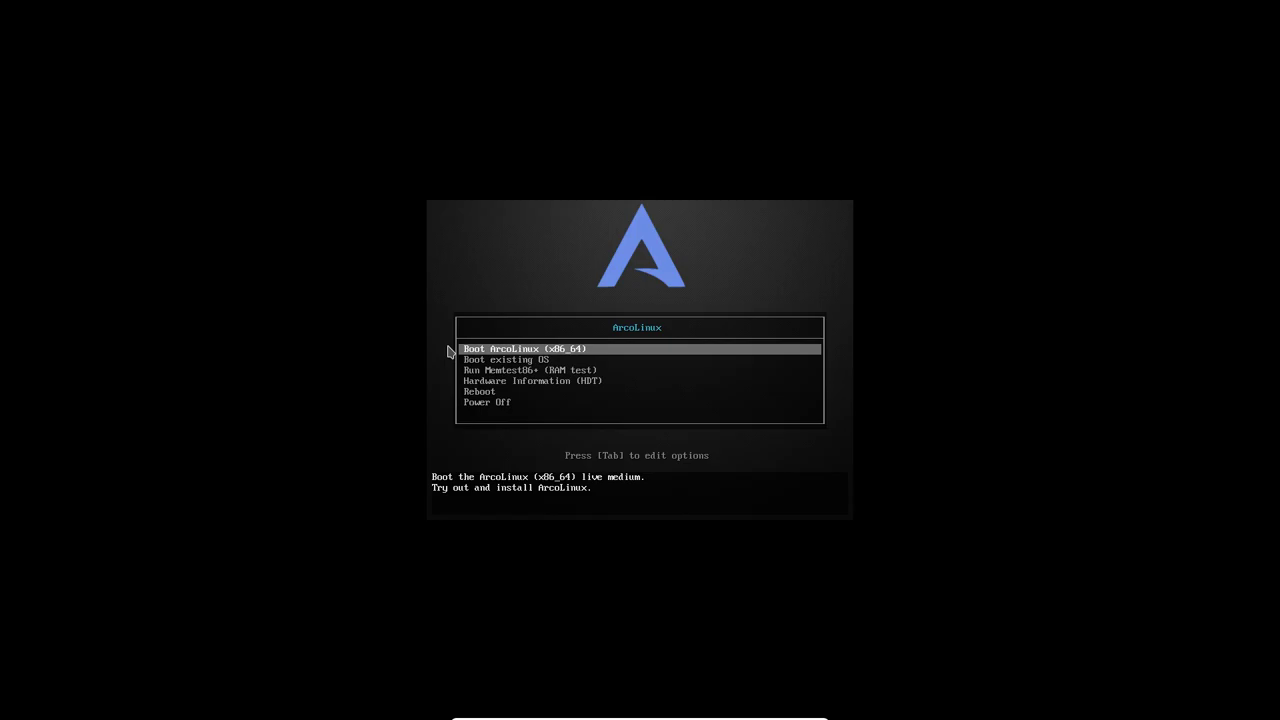
Choose Boot existing OS from the ArcoLinux boot menu, then start ArcoLinux Linux in GRUB
key(Down)
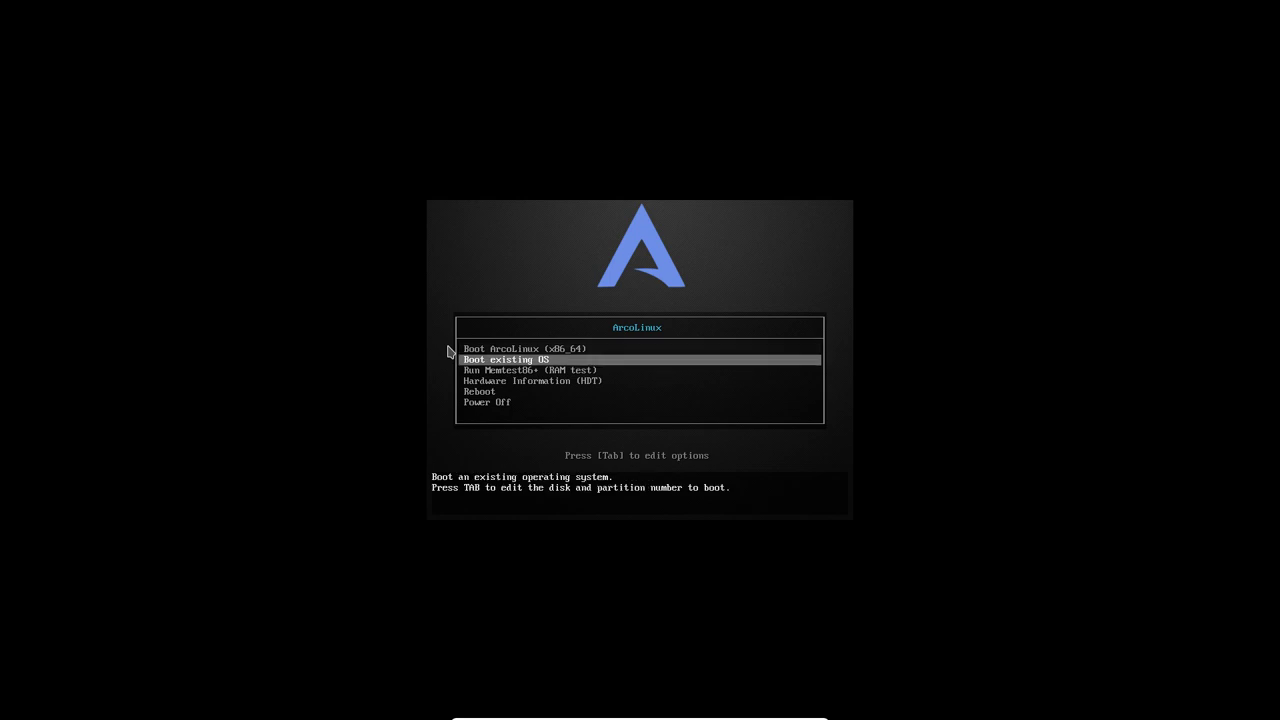
key(Return)
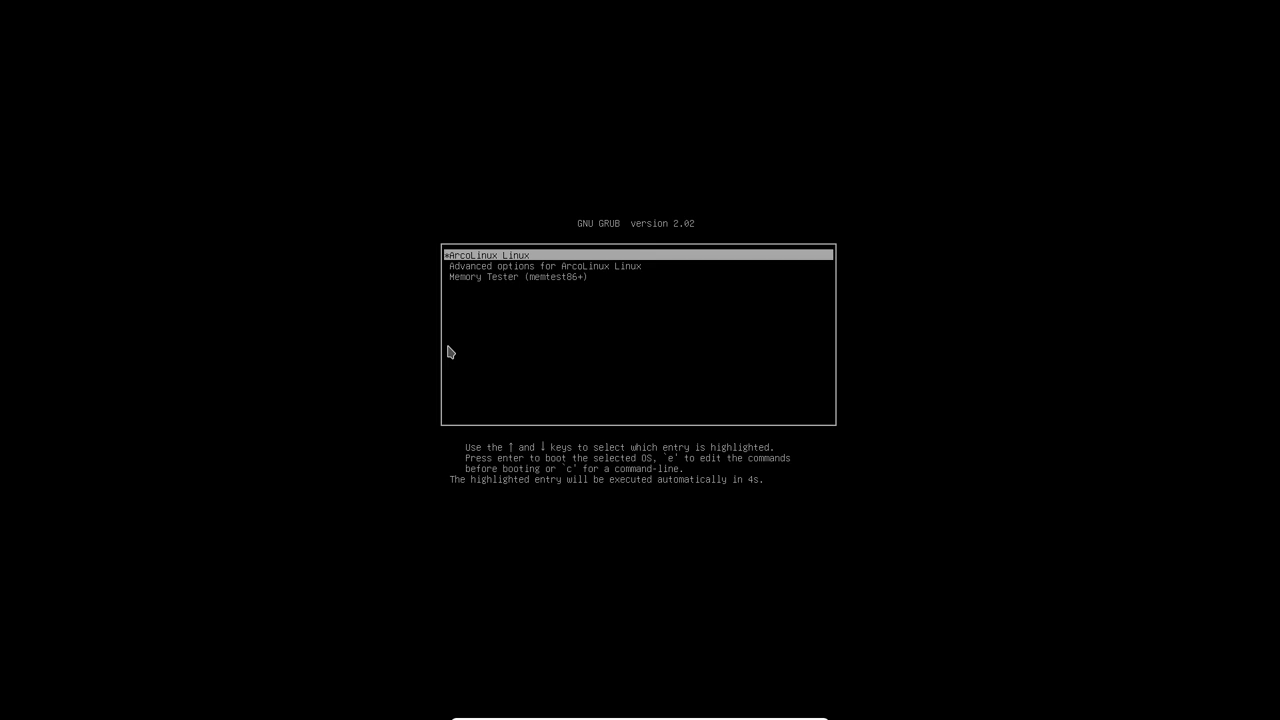
key(Return)
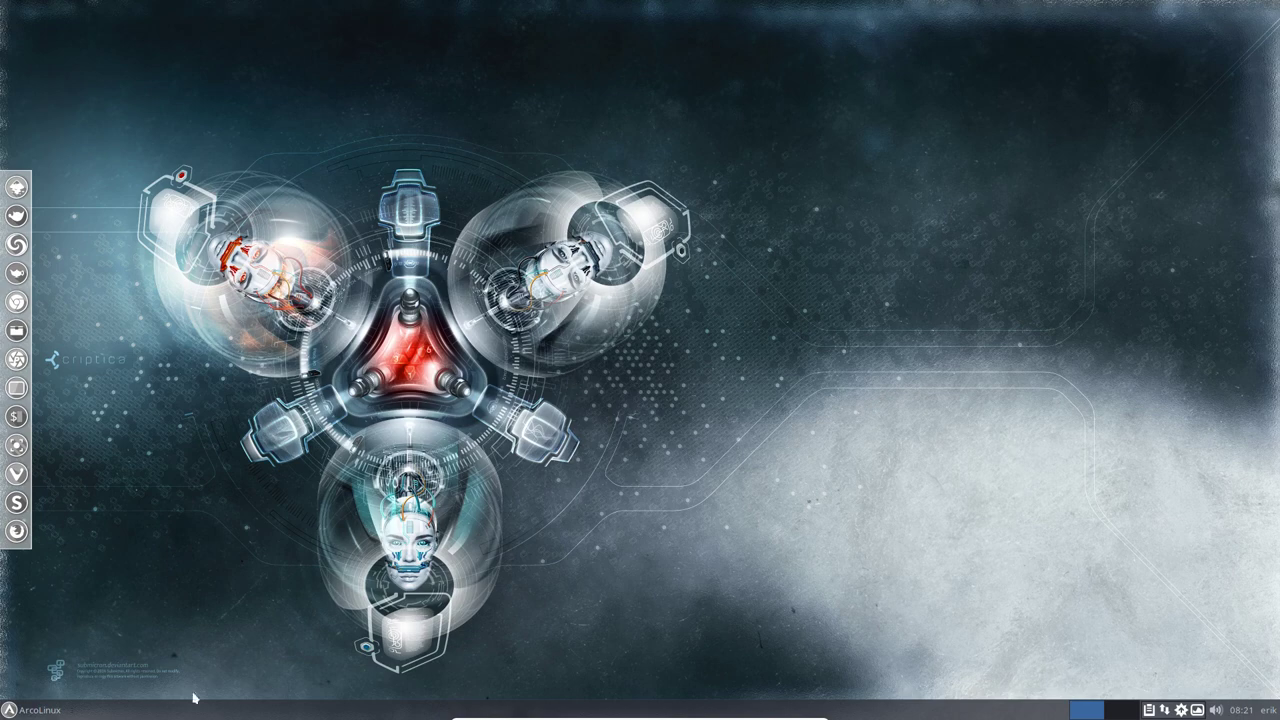
Set the Plank dock's Positie to Bovenaan in its preferences and close them
click(35, 710)
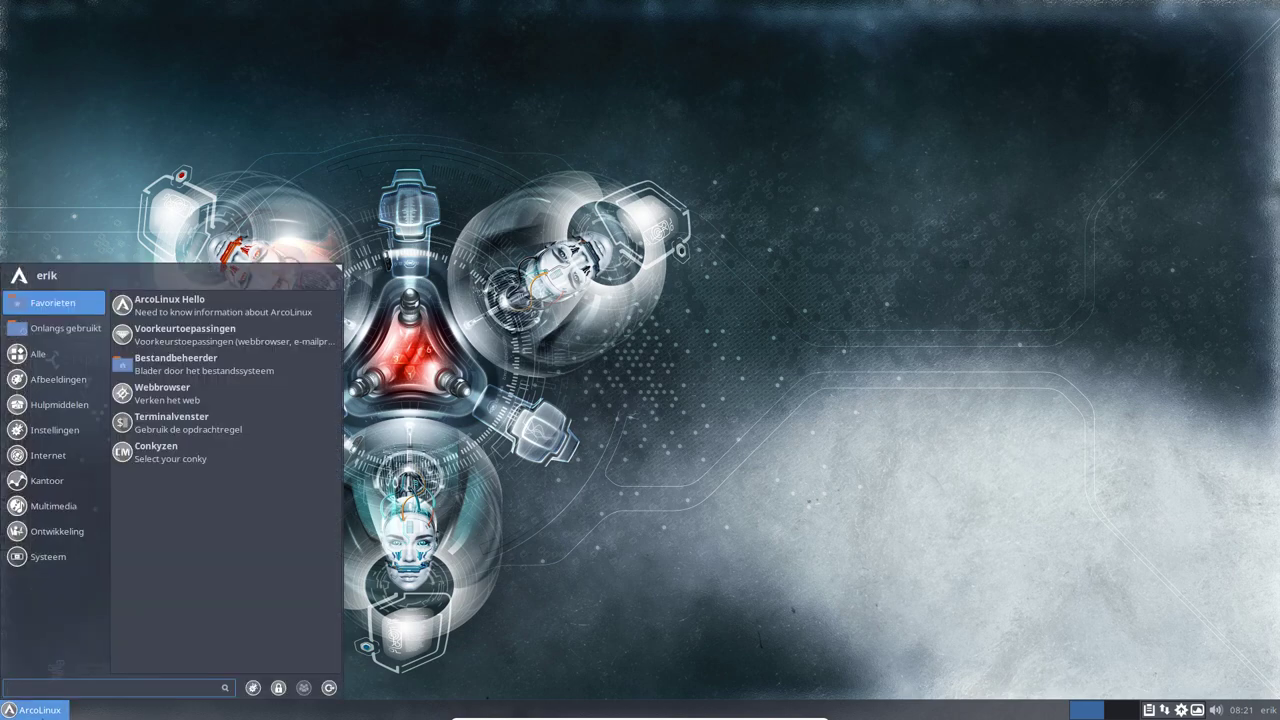
click(467, 494)
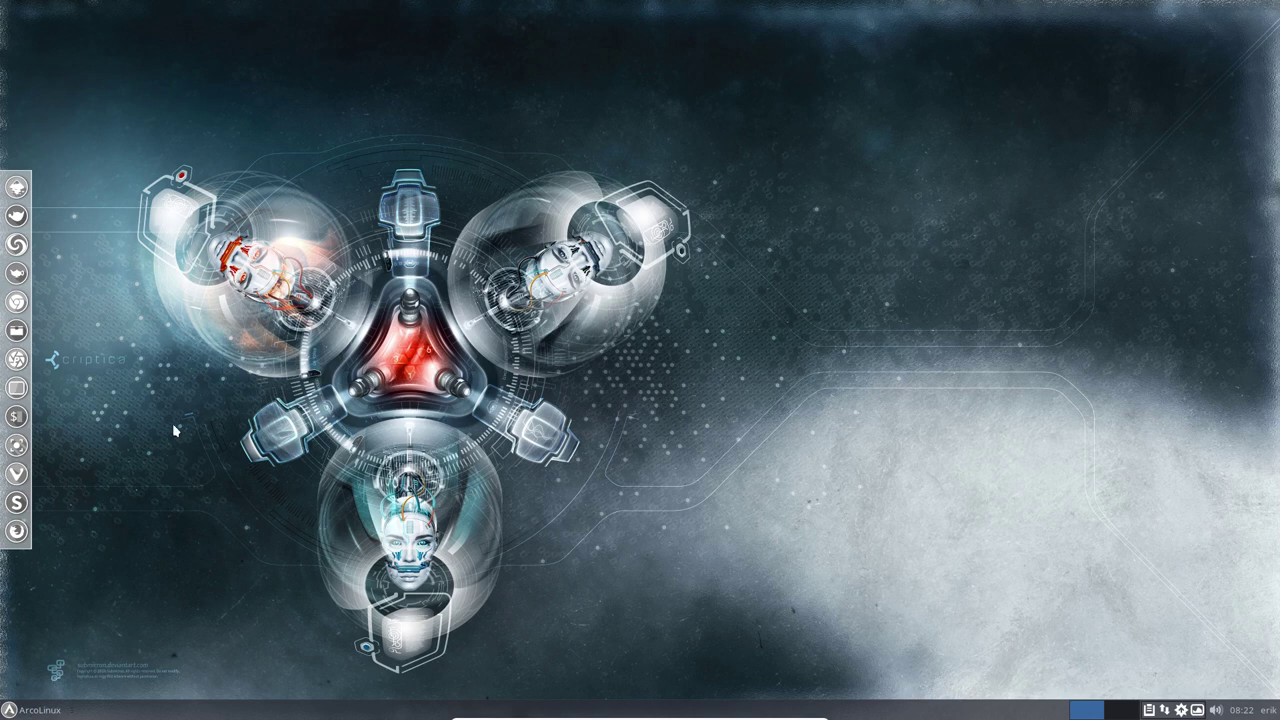
right_click(6, 402)
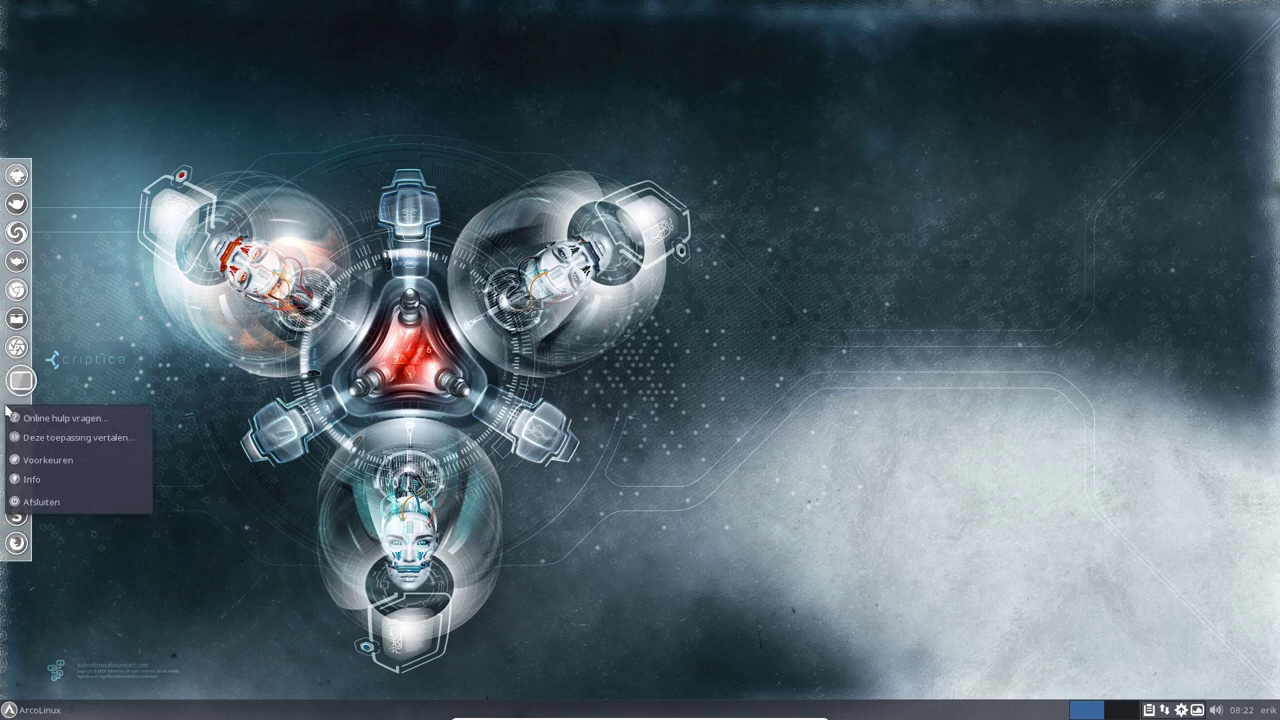
click(63, 457)
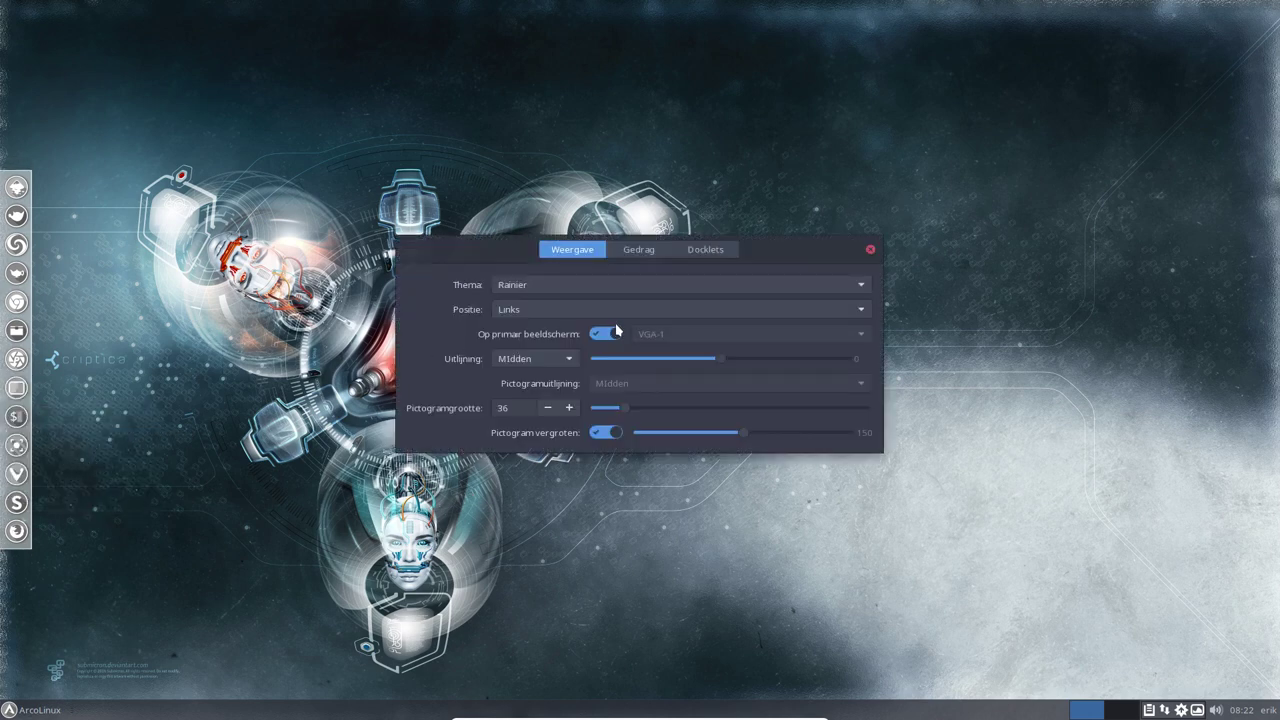
click(557, 311)
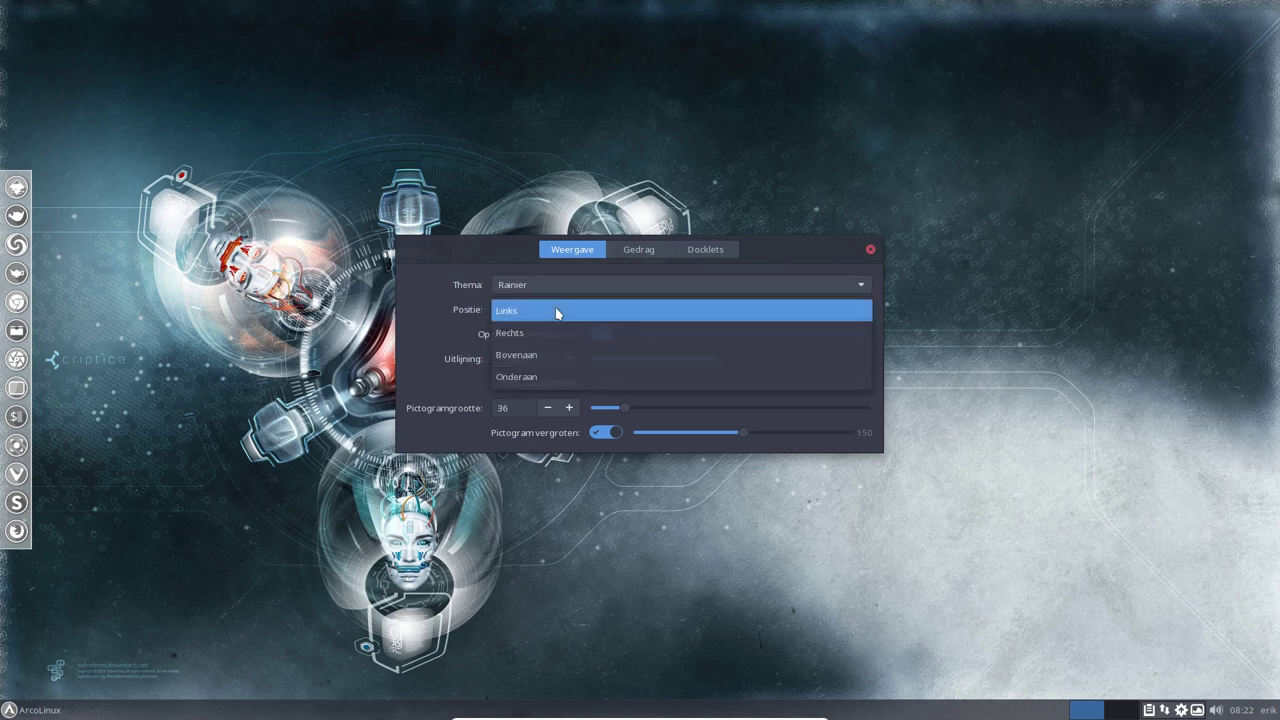
click(580, 354)
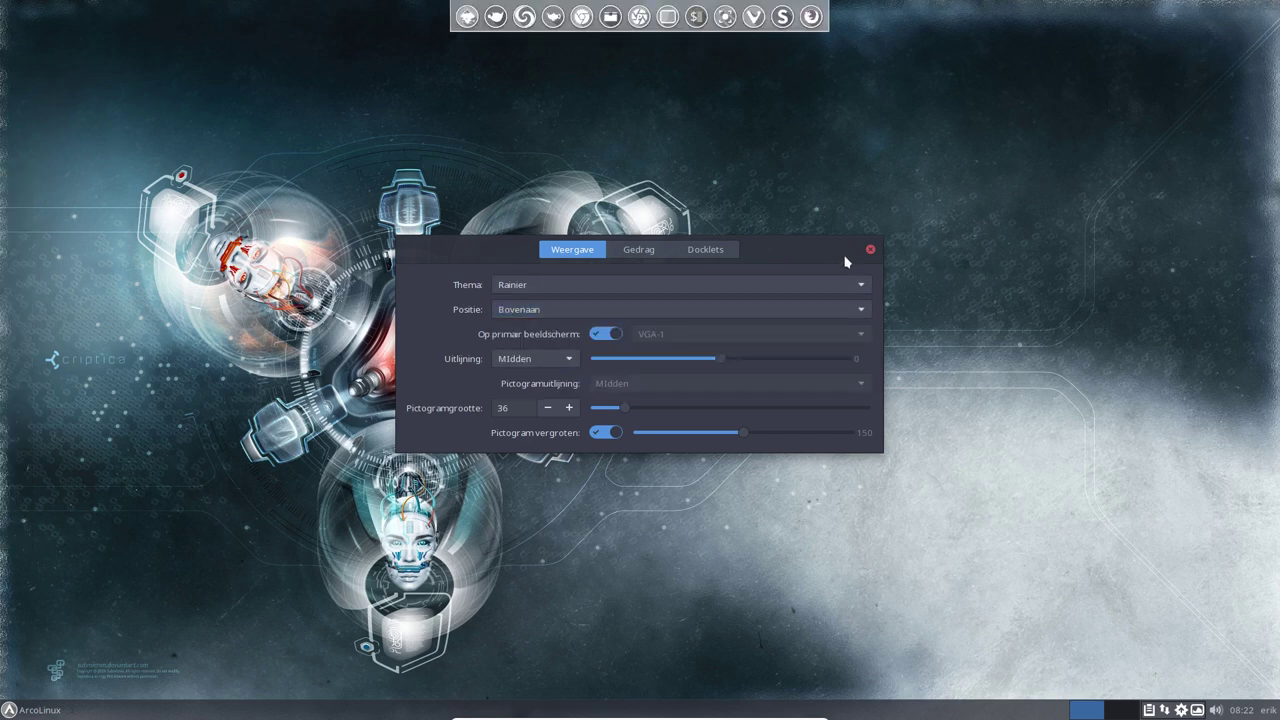
click(870, 249)
Browse the Whisker menu categories, including Hulpmiddelen, then reopen the menu
click(48, 705)
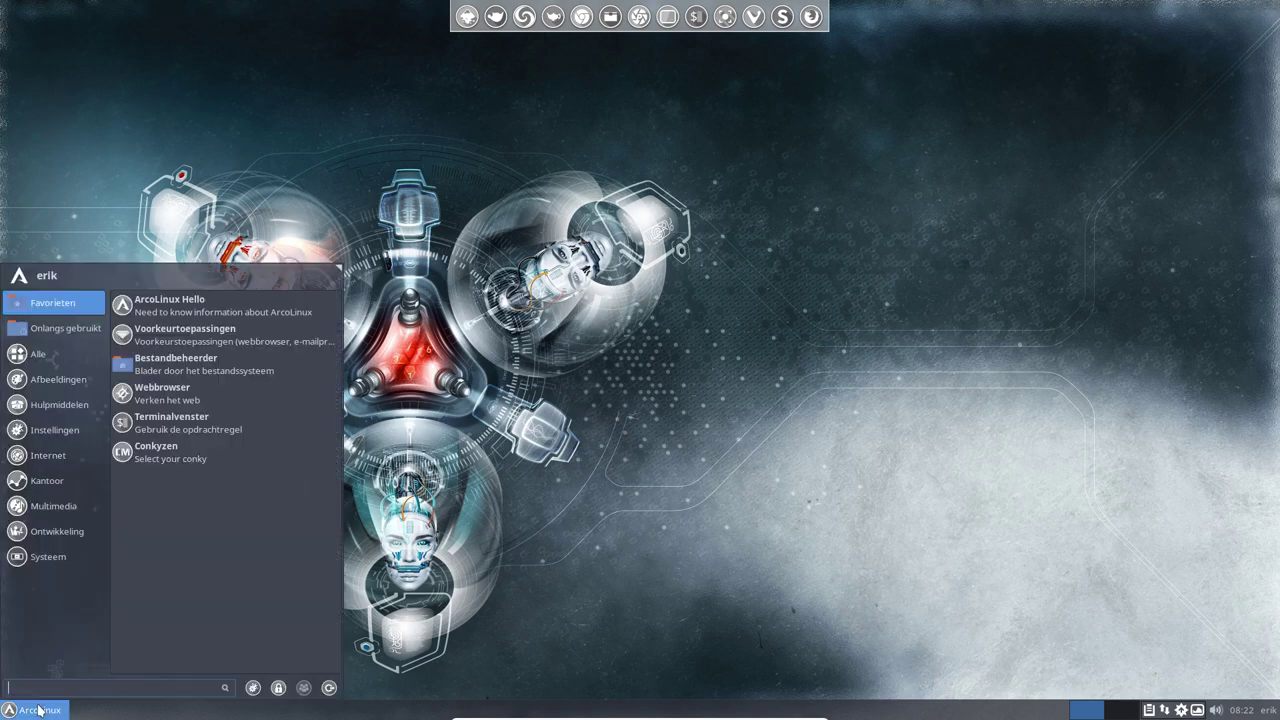
click(69, 550)
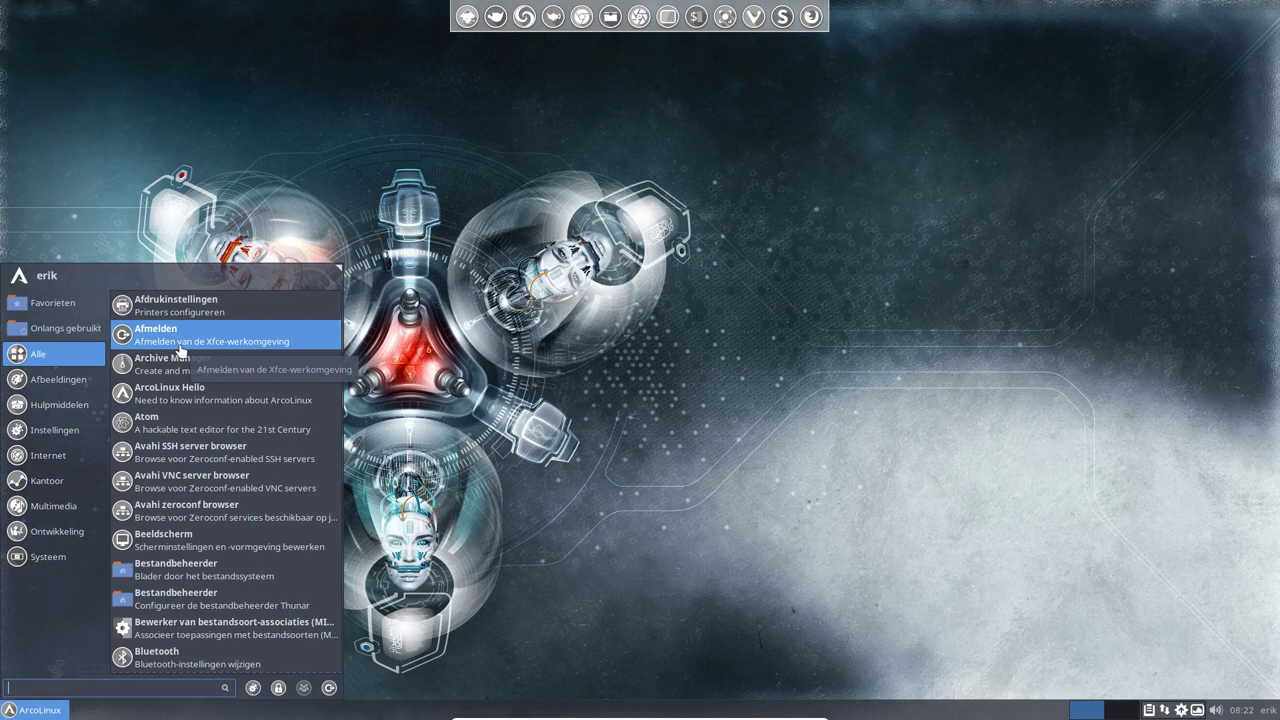
click(70, 405)
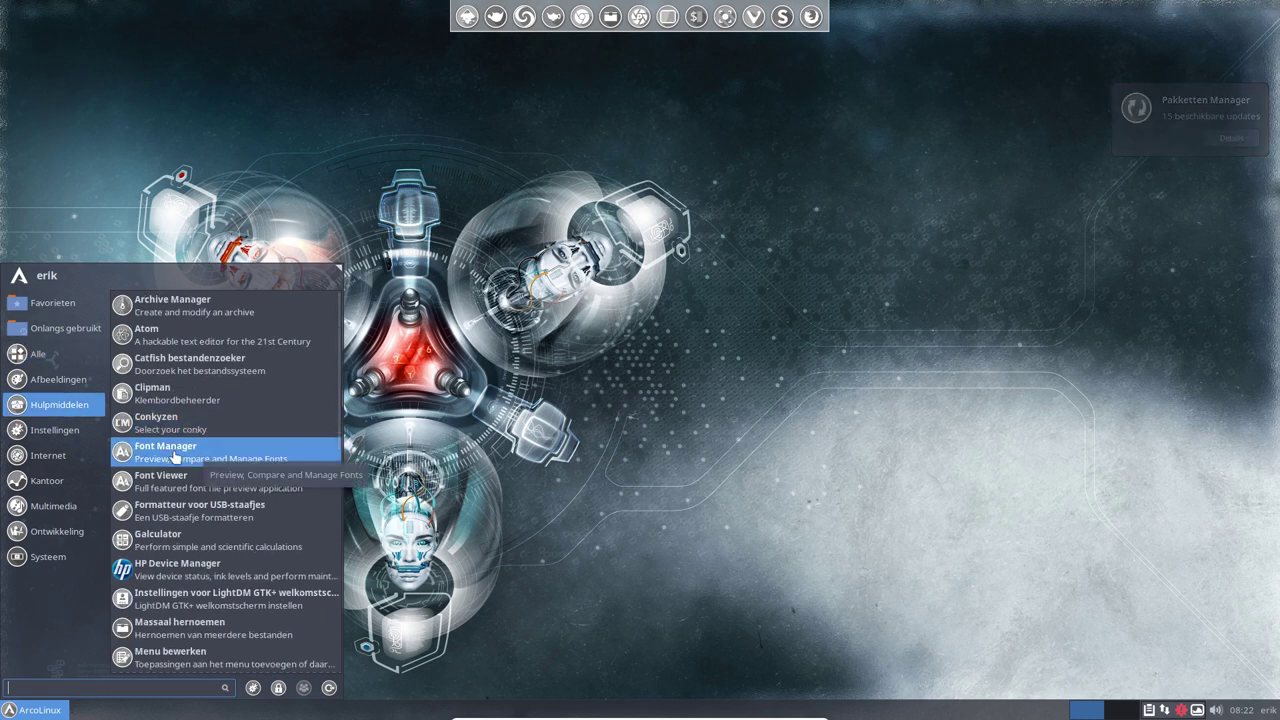
click(610, 547)
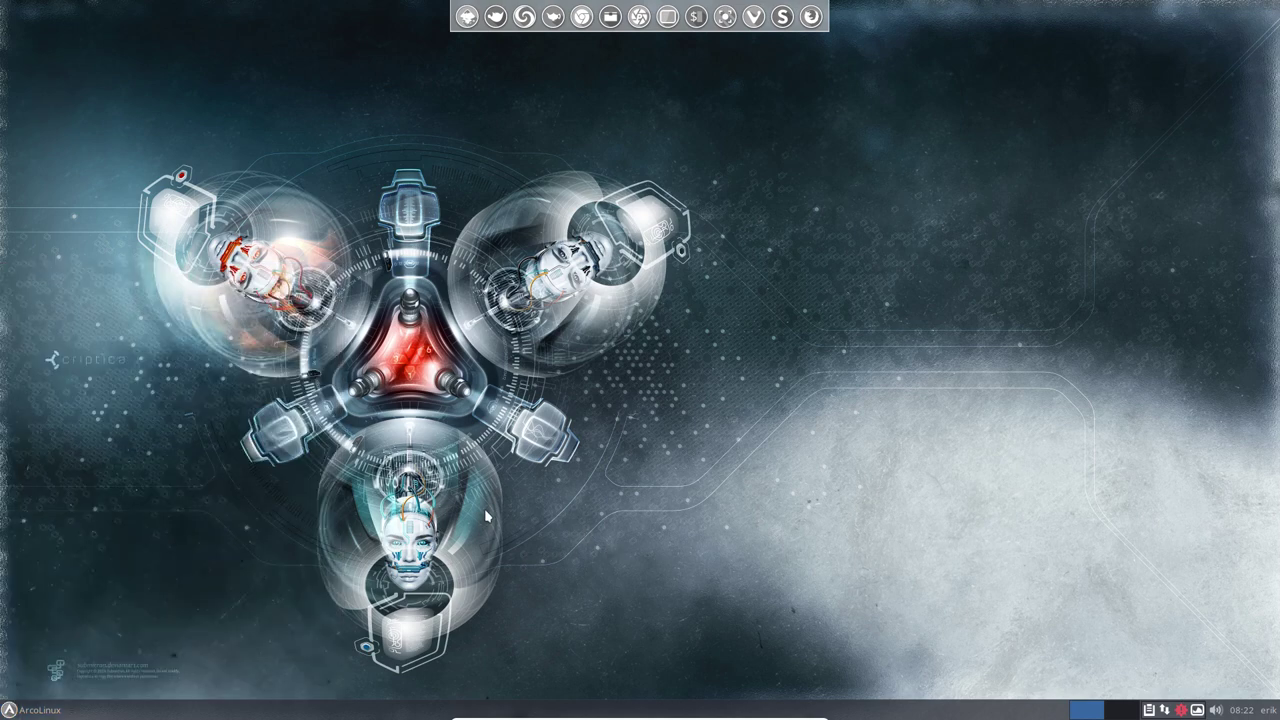
click(35, 710)
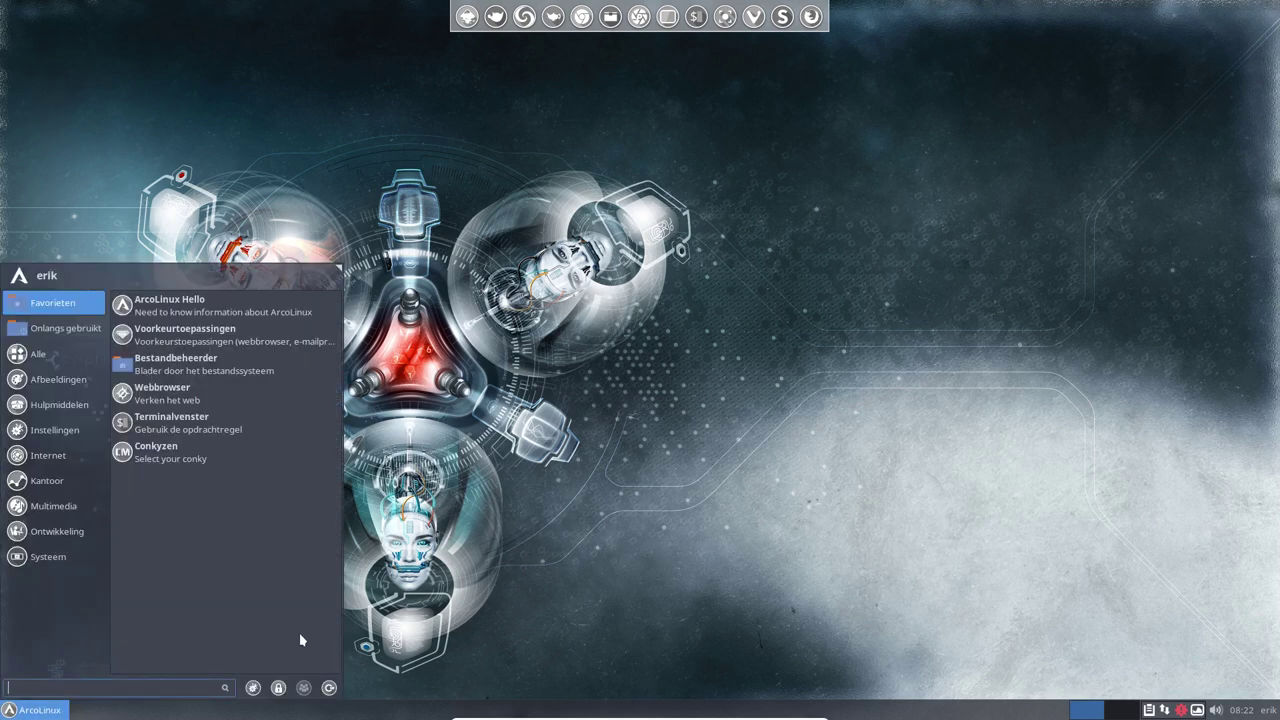
Log out of Xfce with Afmelden and sign back in to Openbox using the account password
click(329, 688)
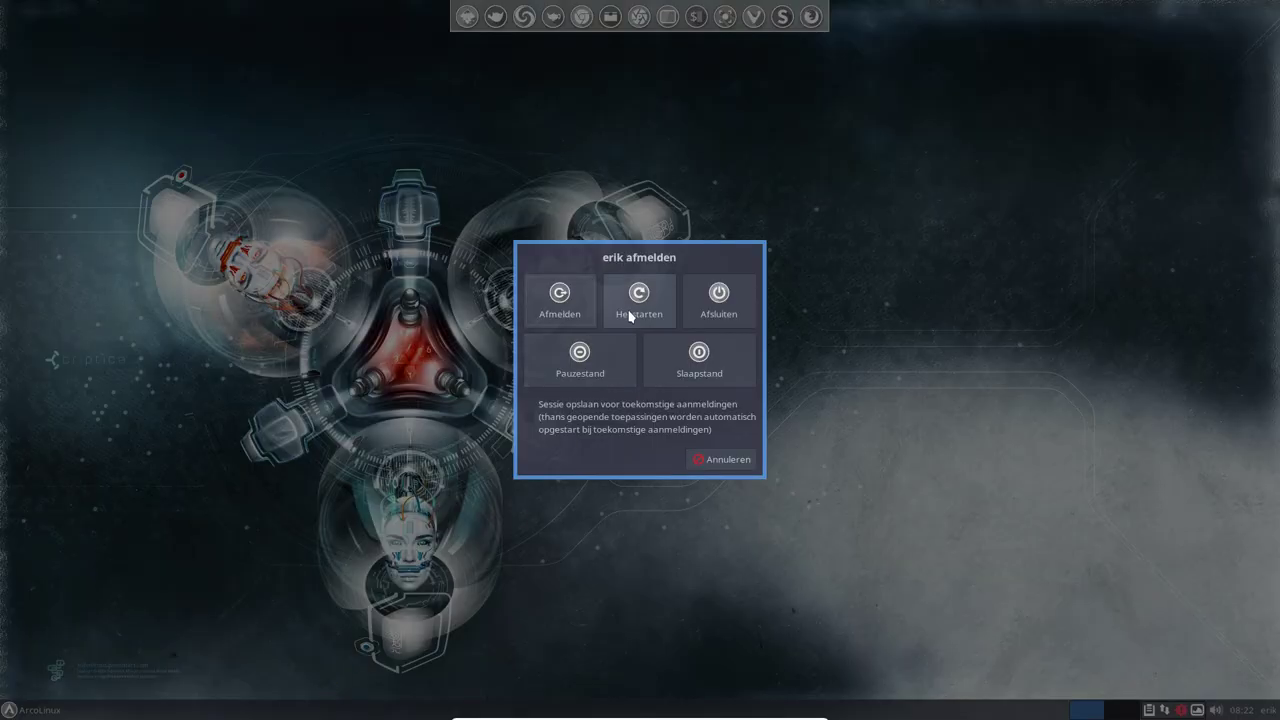
click(570, 301)
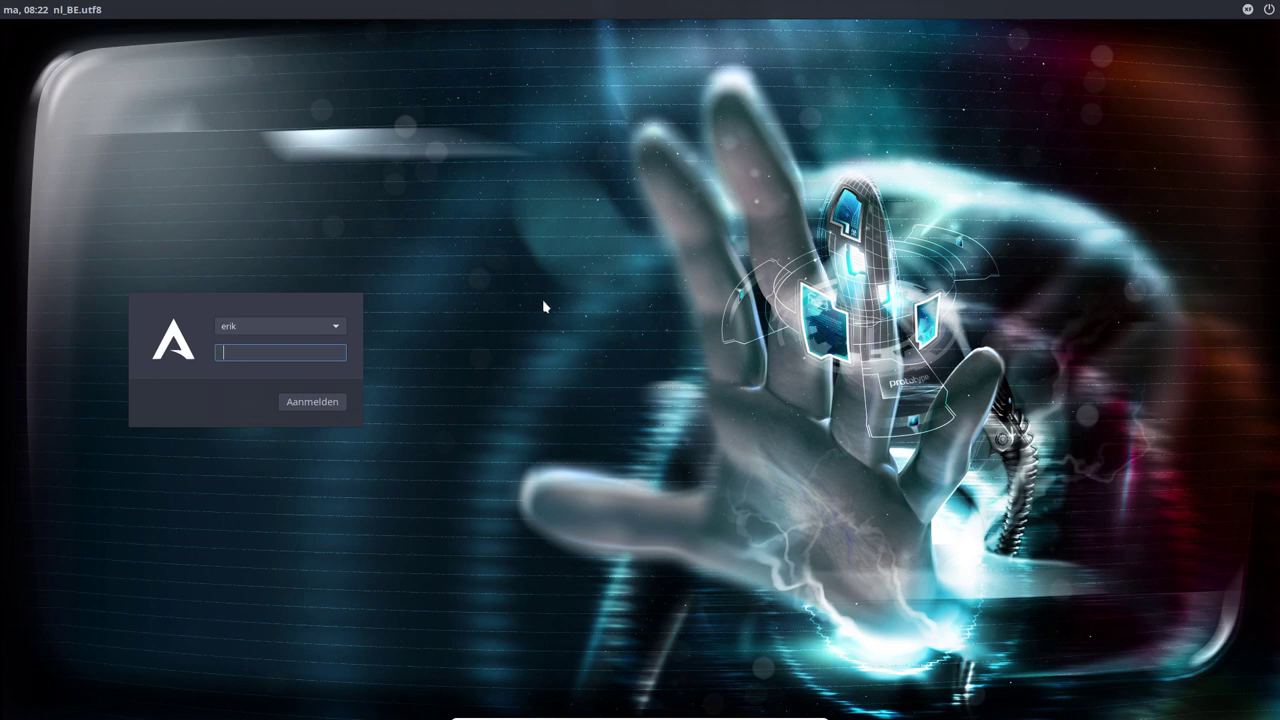
click(1247, 10)
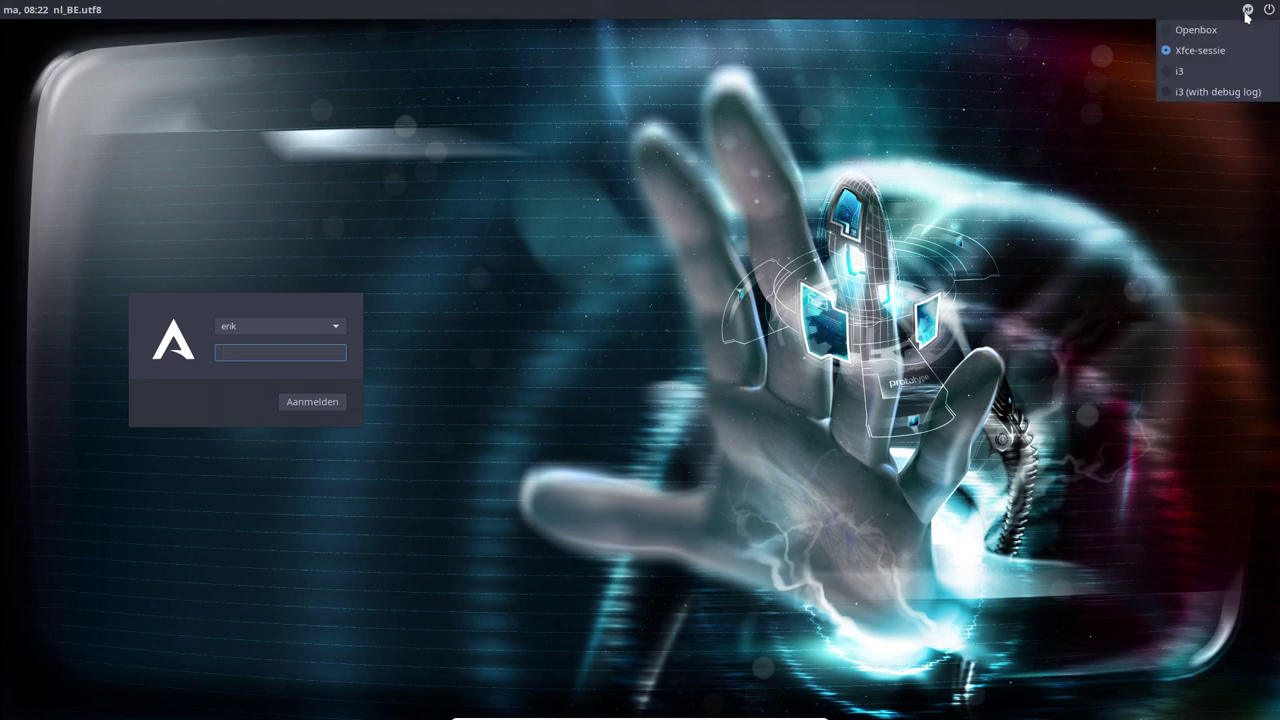
click(1195, 30)
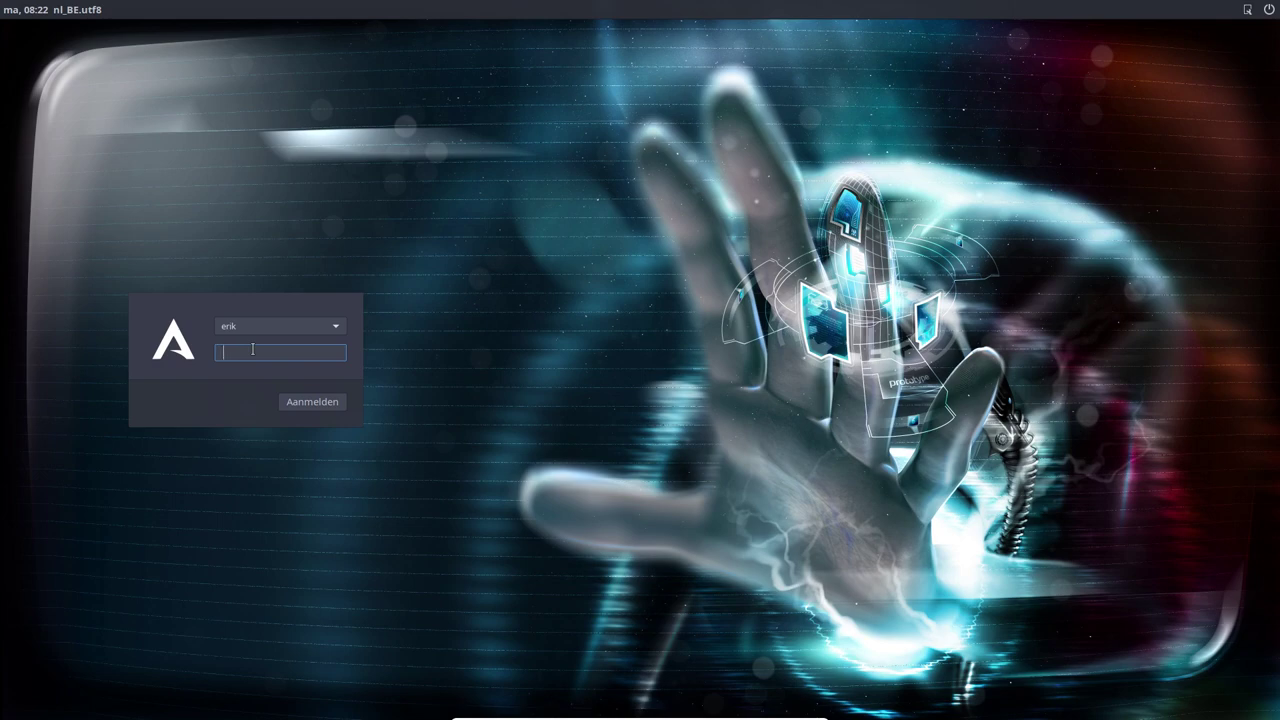
text(****)
key(Return)
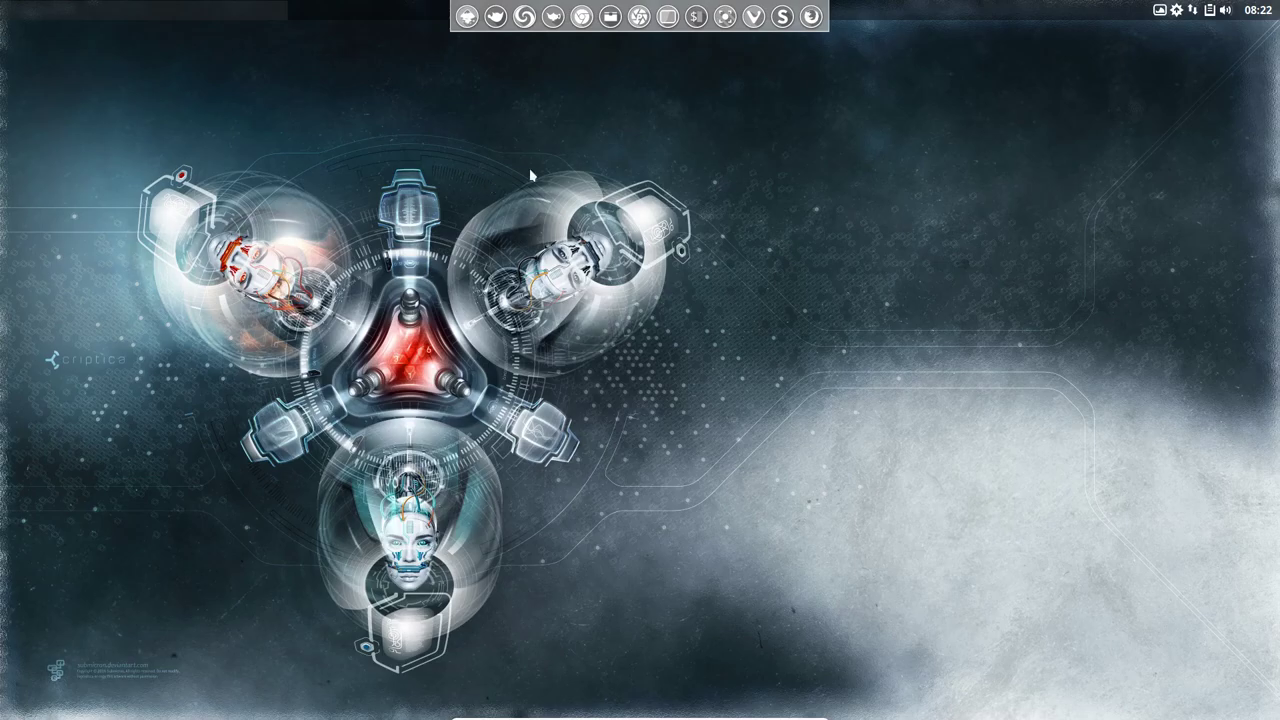
Browse the Openbox root menu on the desktop
right_click(531, 175)
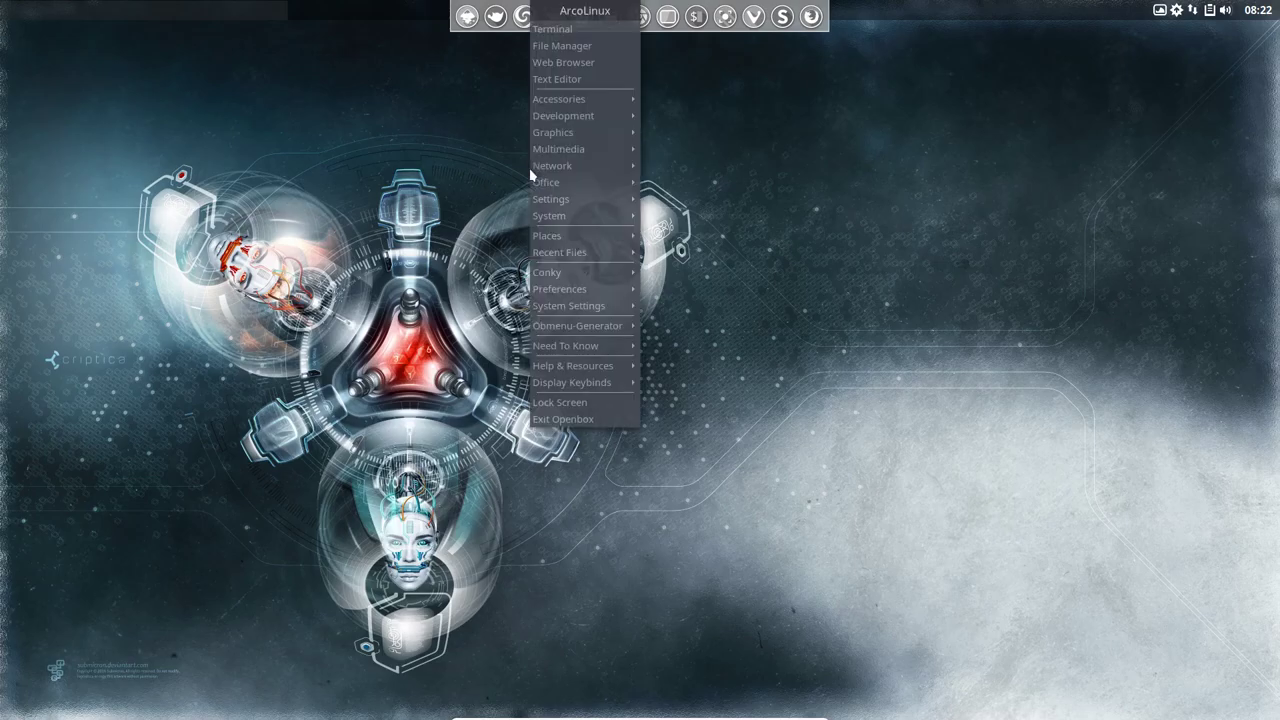
mouse_move(556, 182)
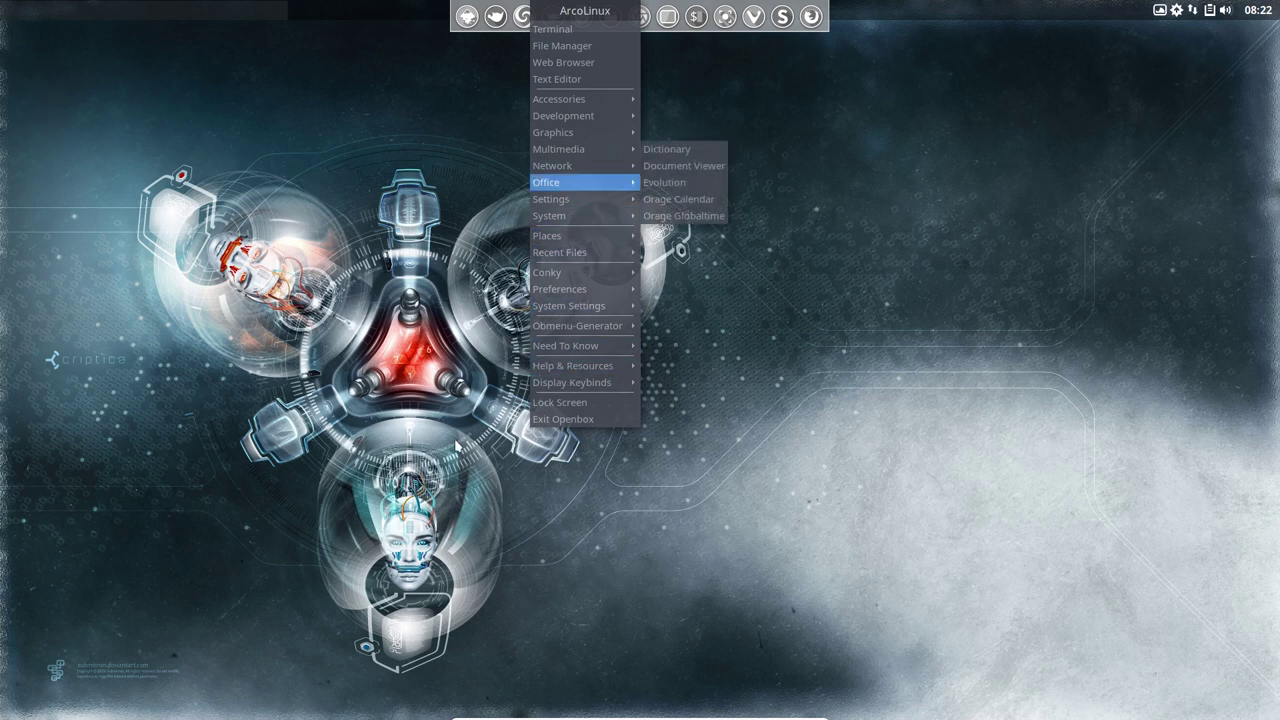
click(456, 445)
right_click(456, 445)
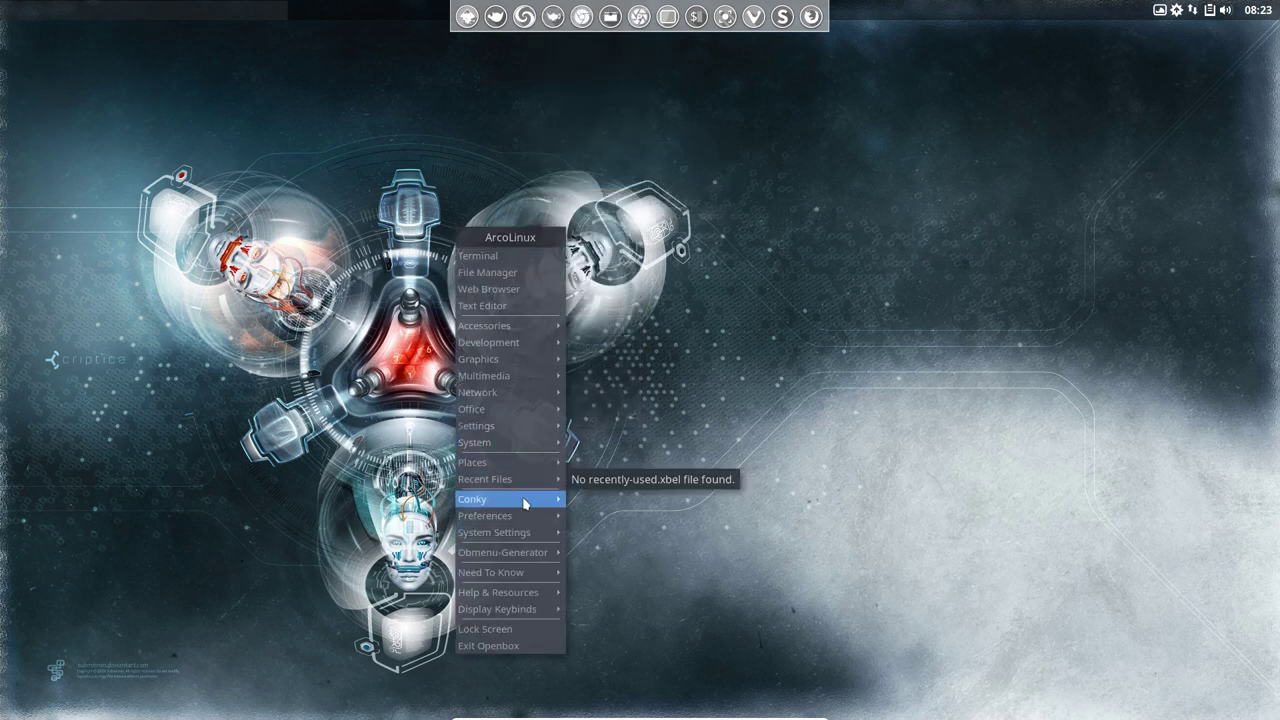
mouse_move(537, 505)
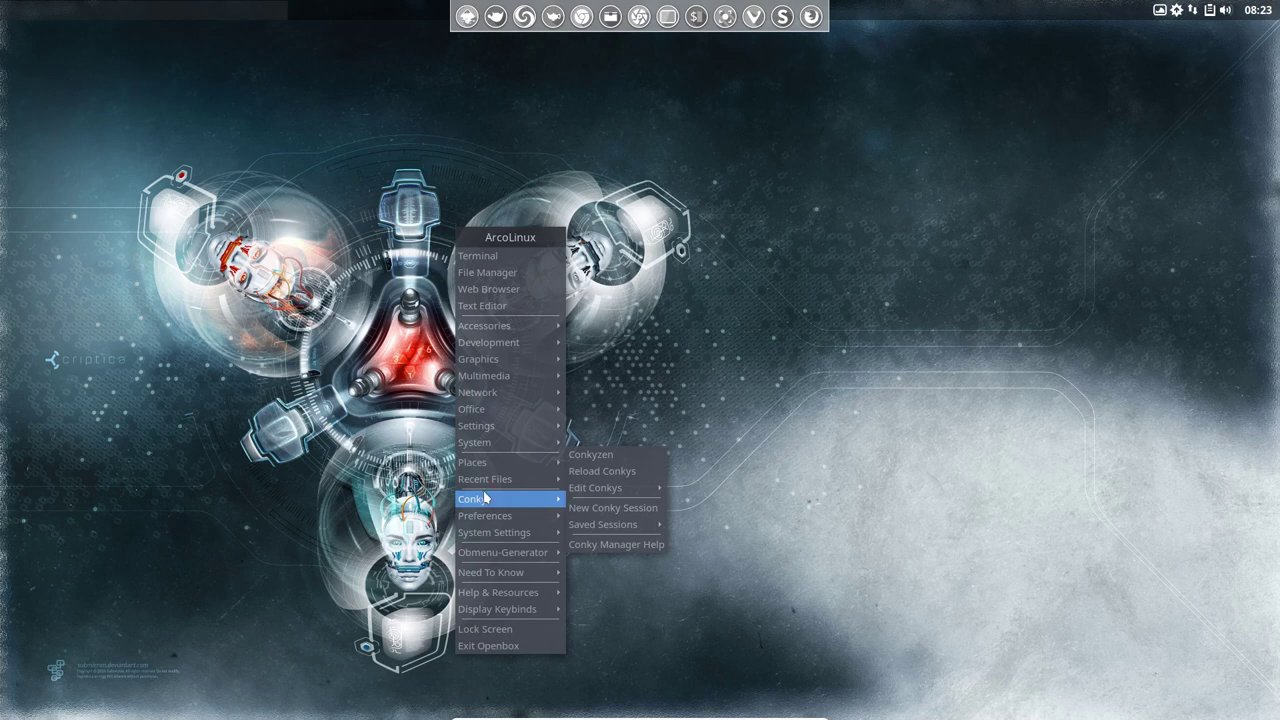
Exit Openbox with afmelden, returning to the login screen's session list
click(510, 646)
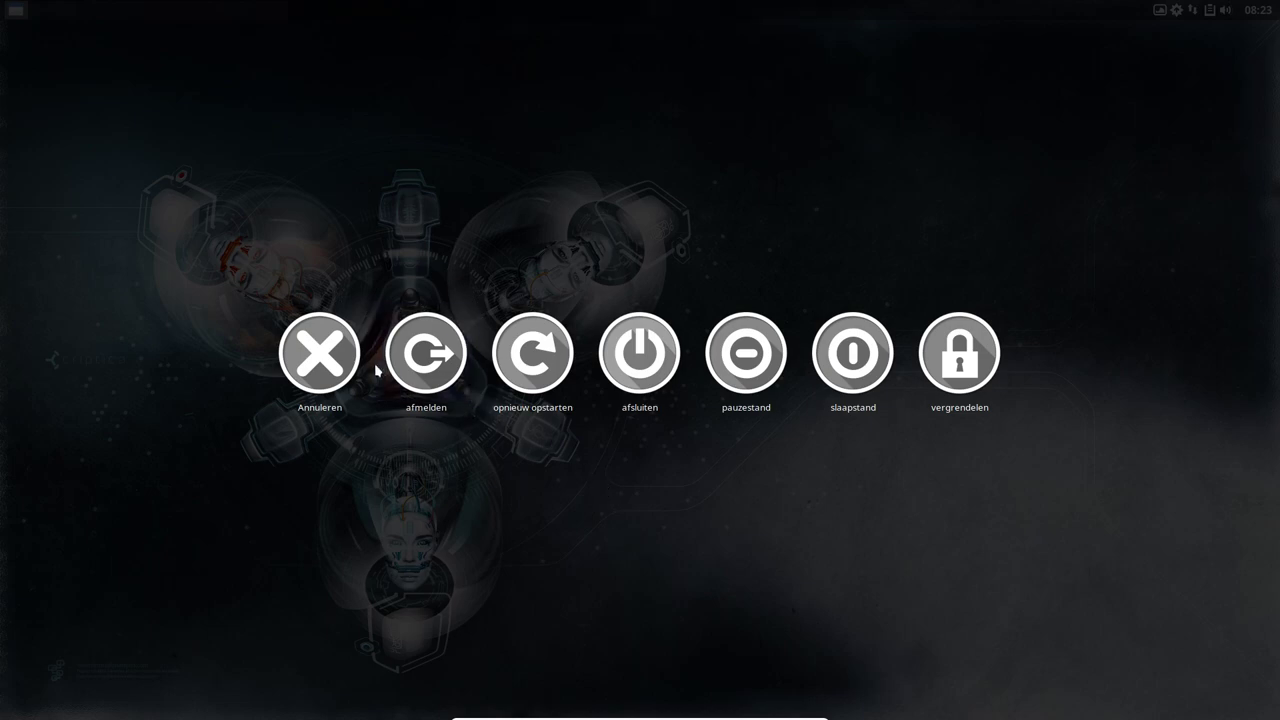
click(427, 372)
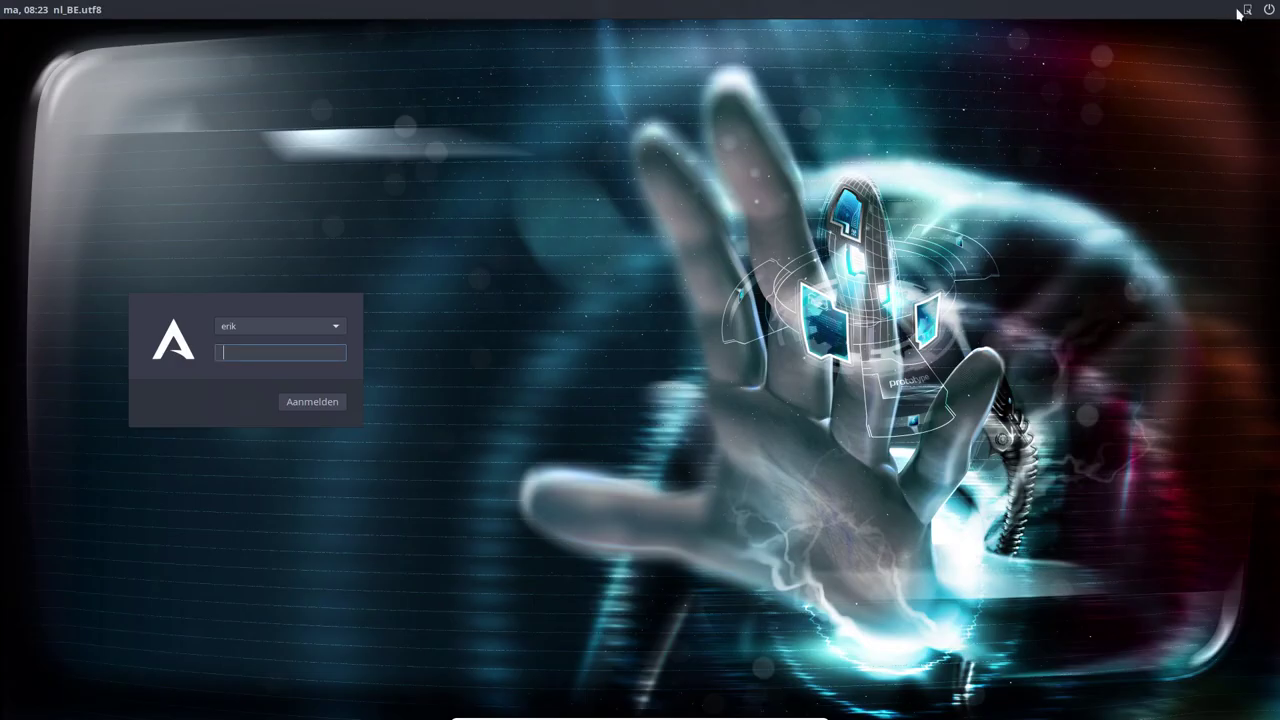
click(1245, 11)
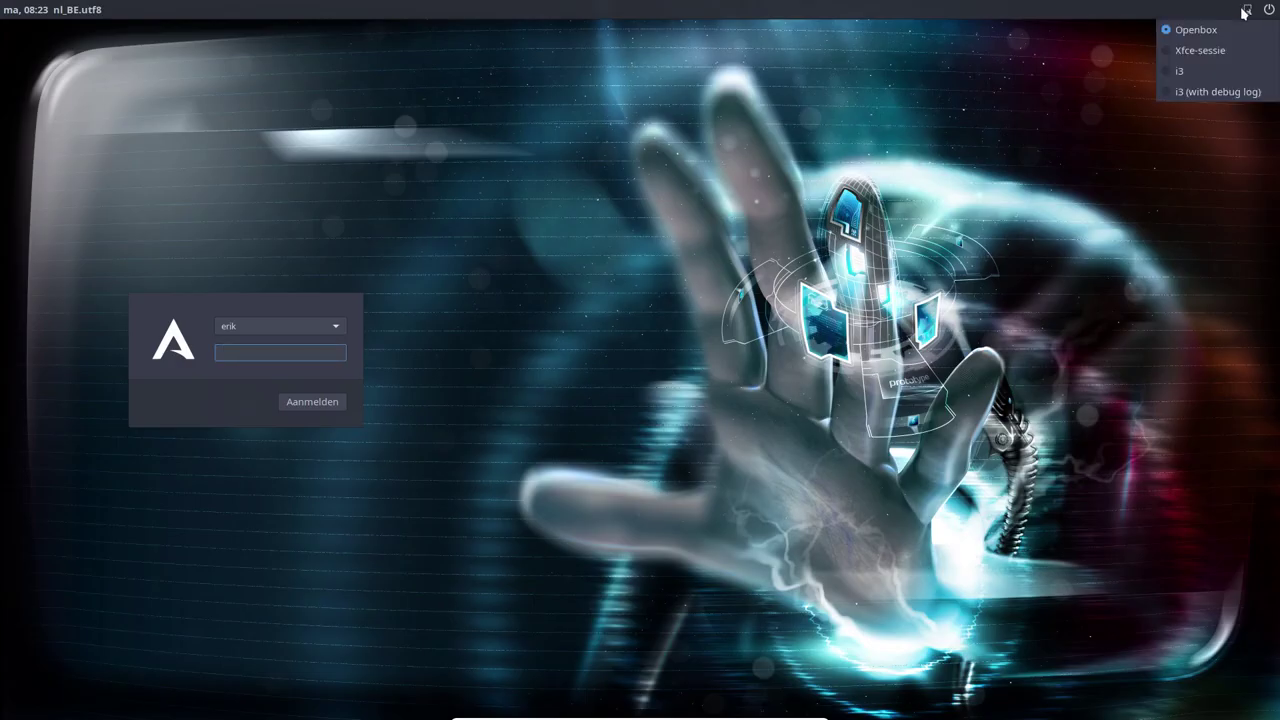
Log in to the i3 session with the account password
click(1170, 76)
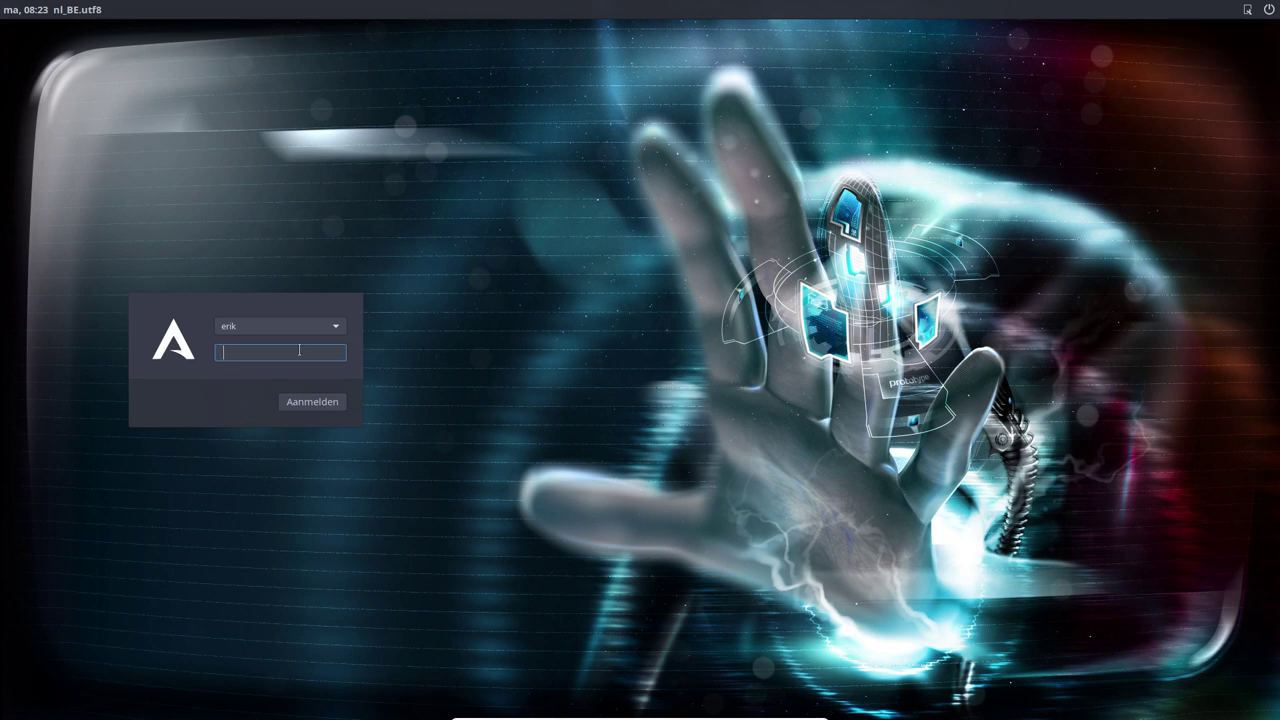
text(****)
key(Return)
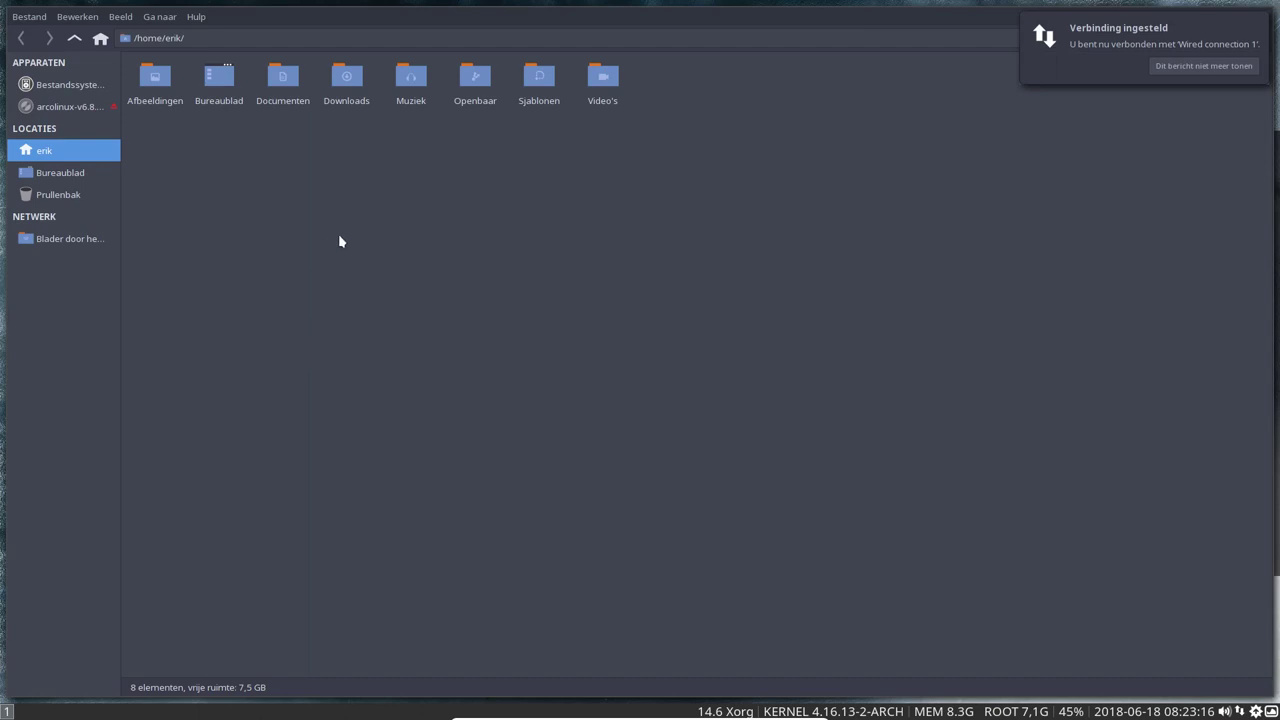
View Thunar's Hulp > Over information, close it, then quit Thunar with Super+Shift+Q
right_click(341, 240)
click(563, 280)
right_click(563, 279)
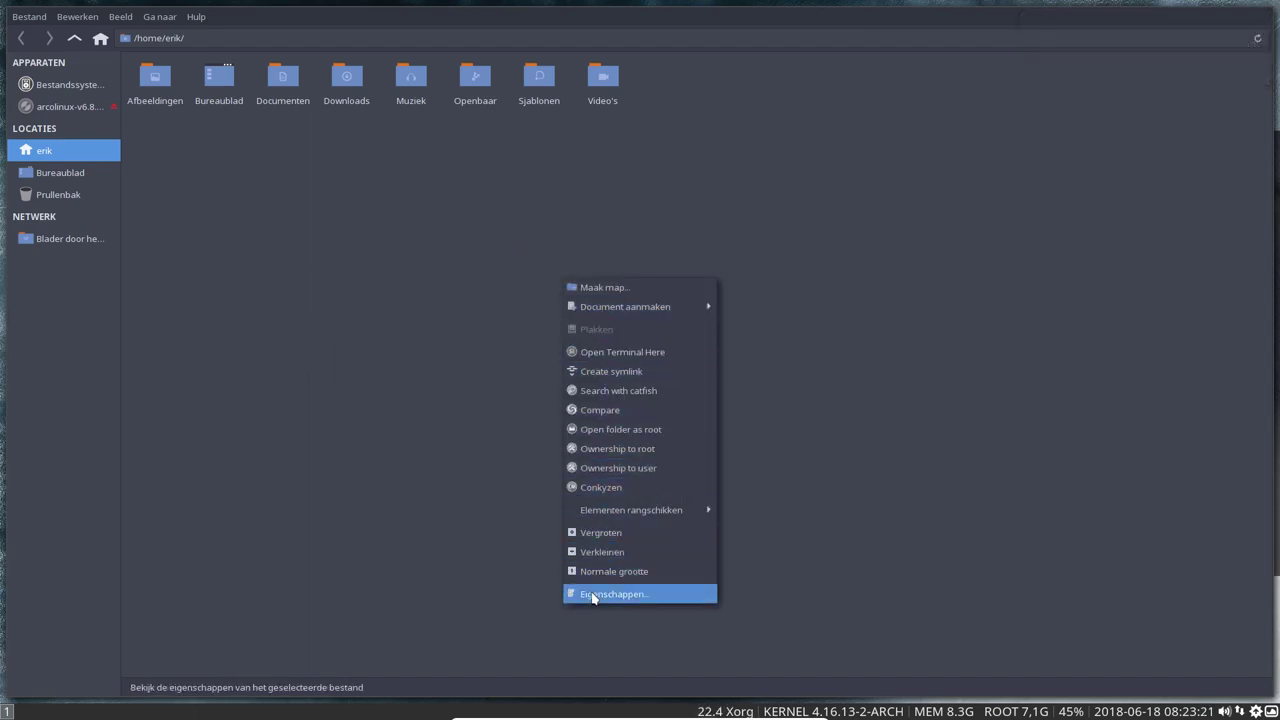
click(325, 238)
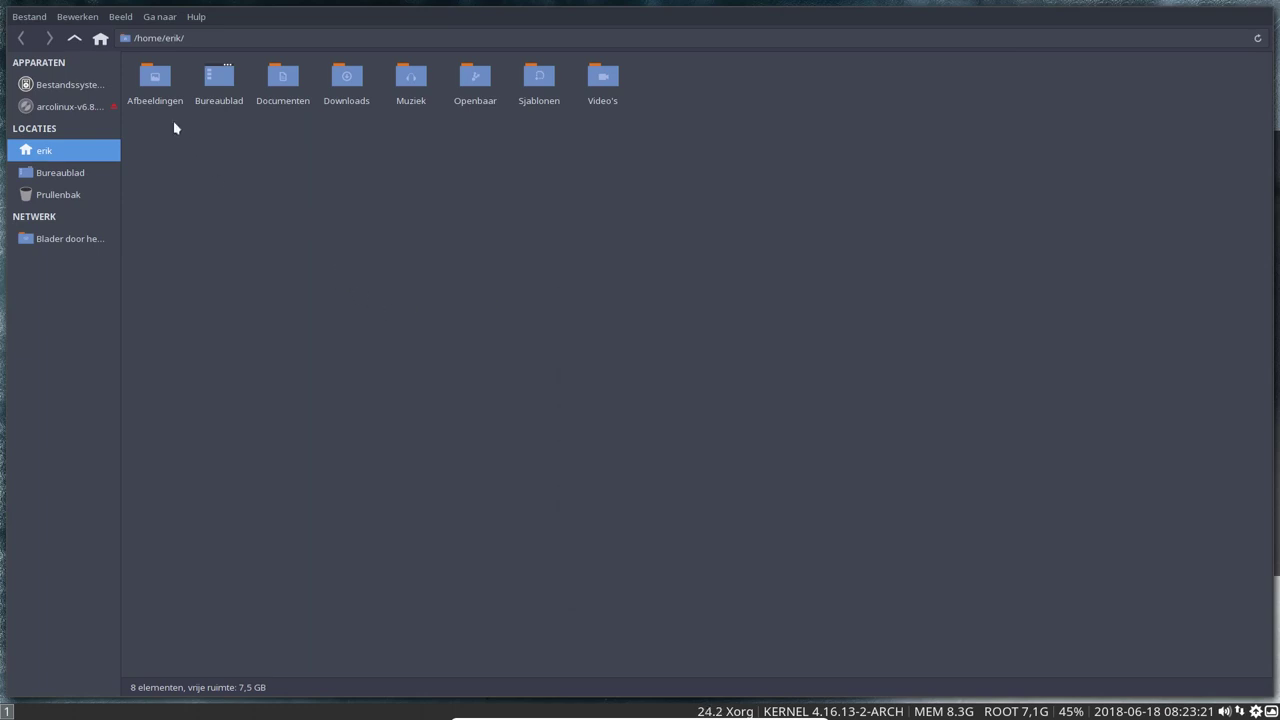
click(194, 17)
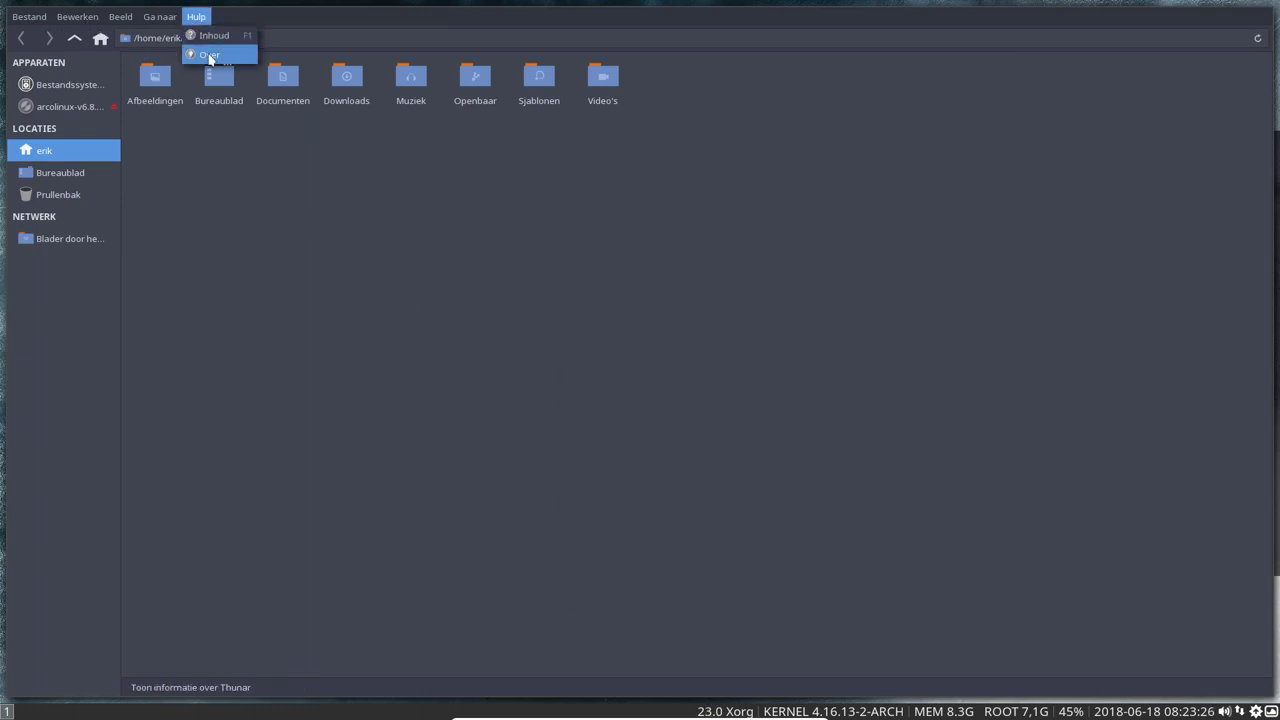
click(206, 54)
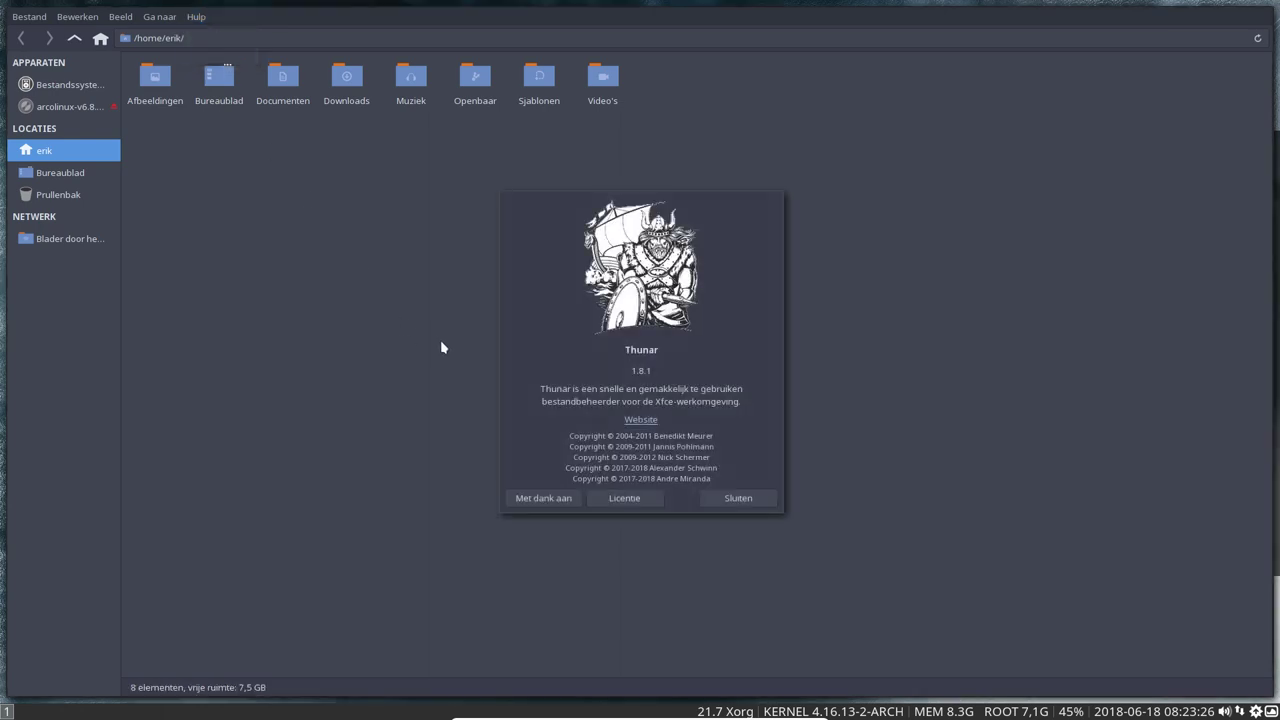
click(738, 499)
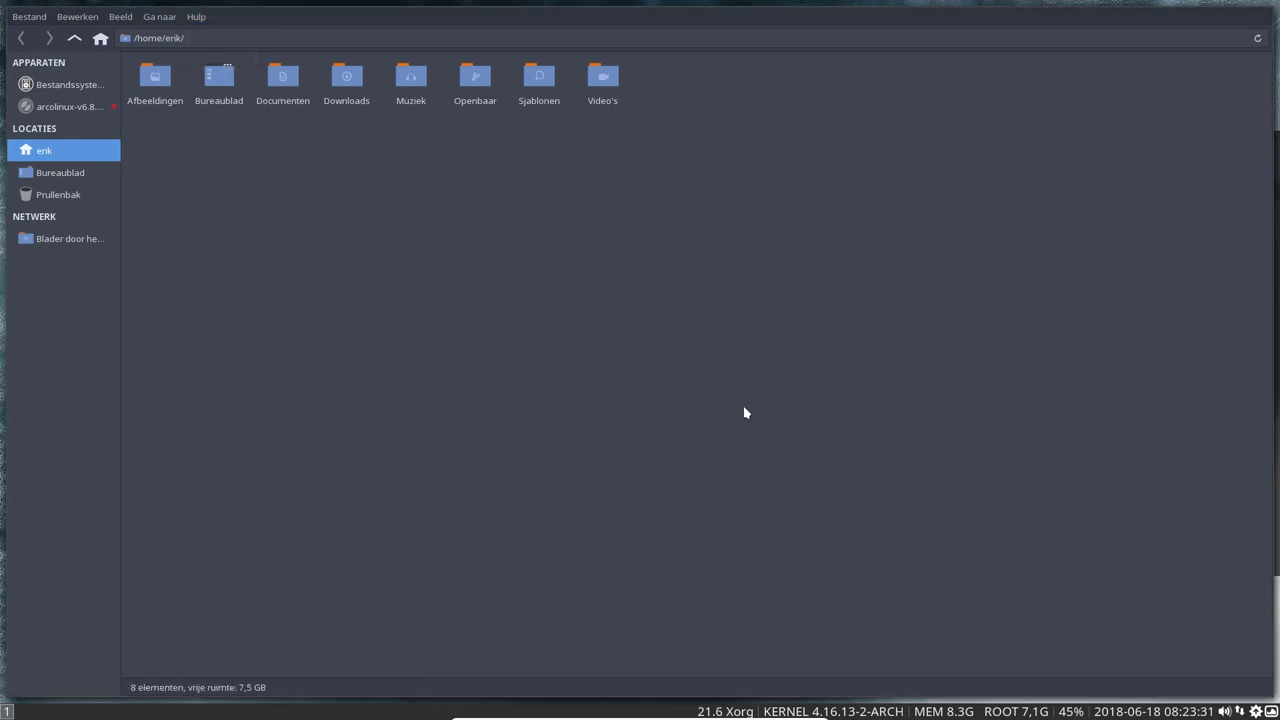
key(super+shift+q)
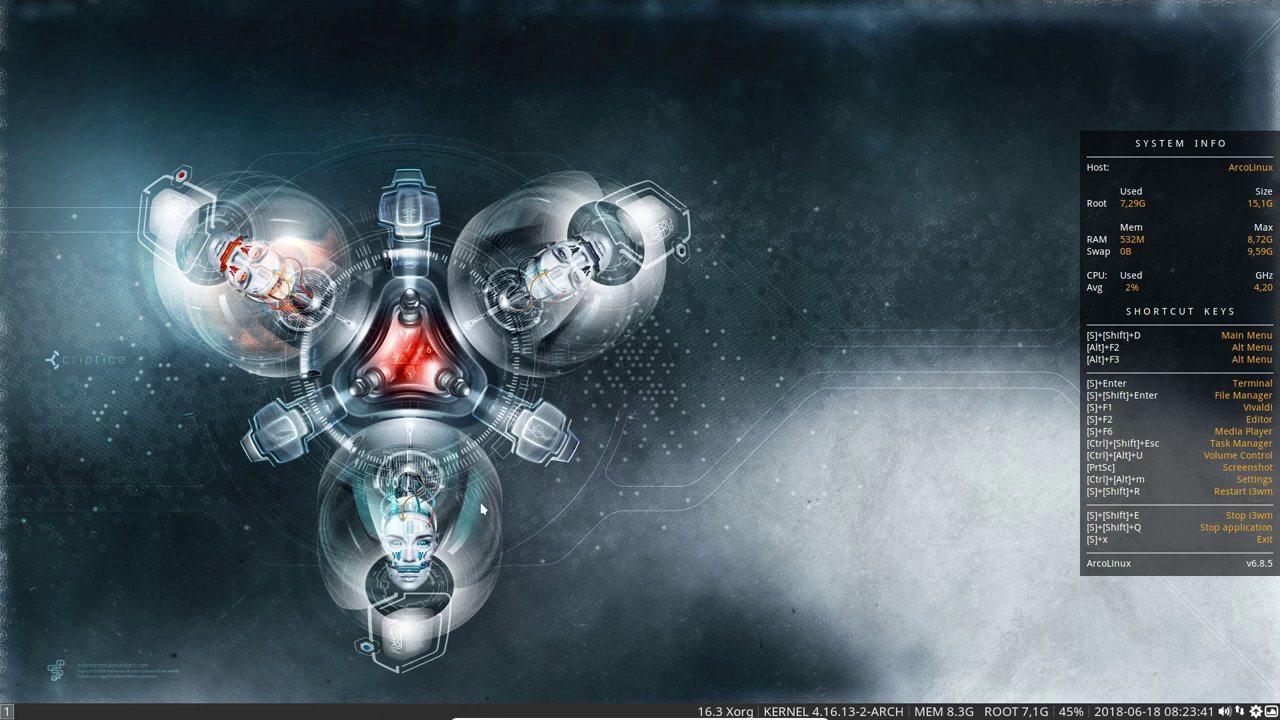
Tile Thunar and a terminal side by side, then log out of i3 via Super+X and l
key(super+shift+Return)
key(super+Return)
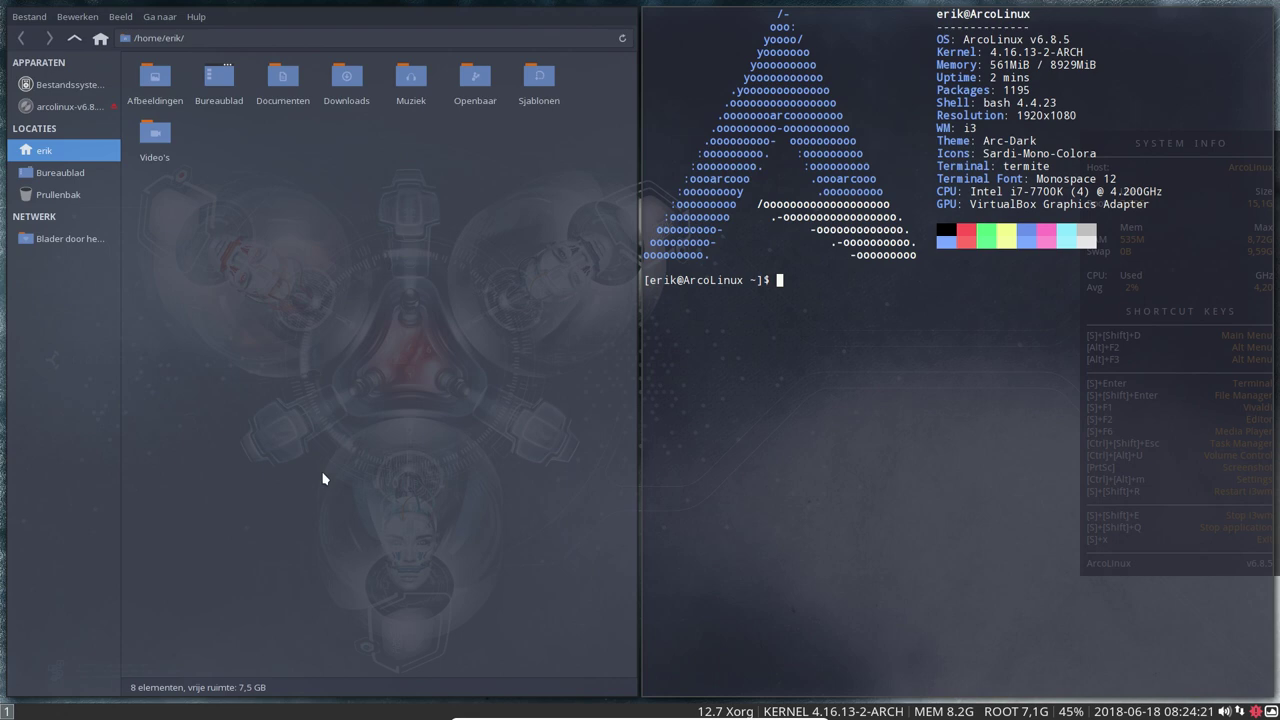
key(super+x)
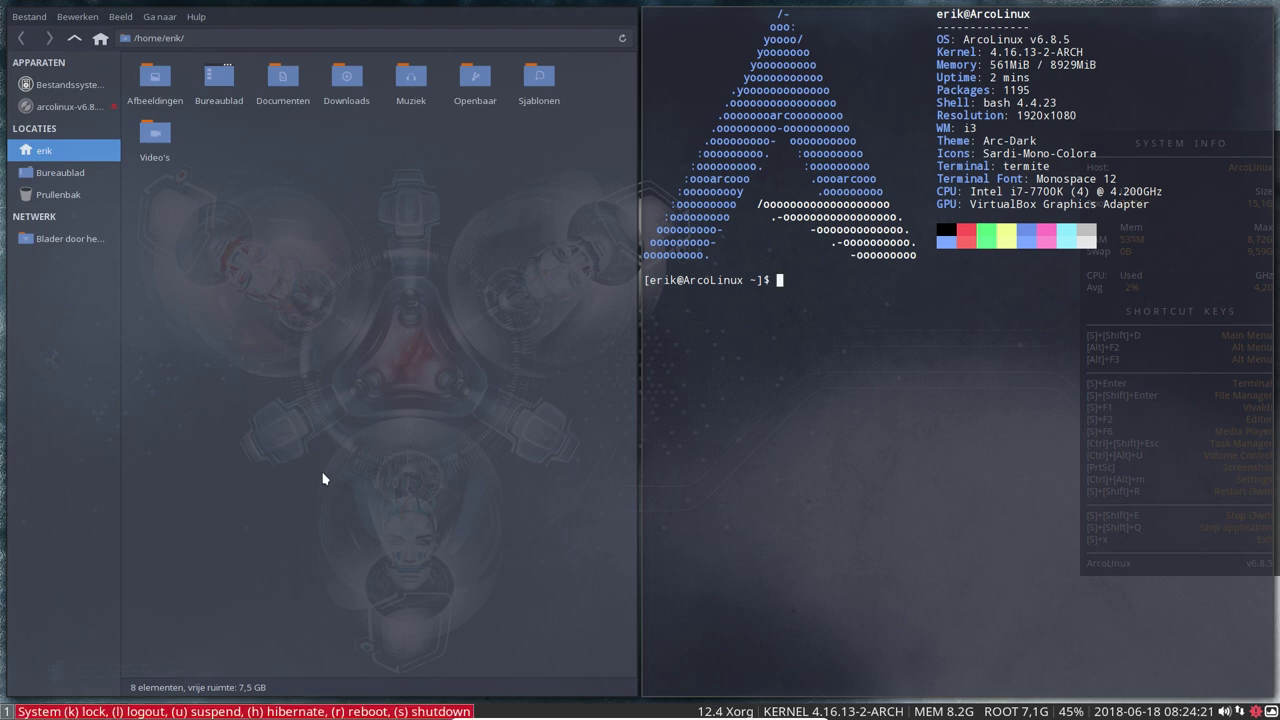
key(l)
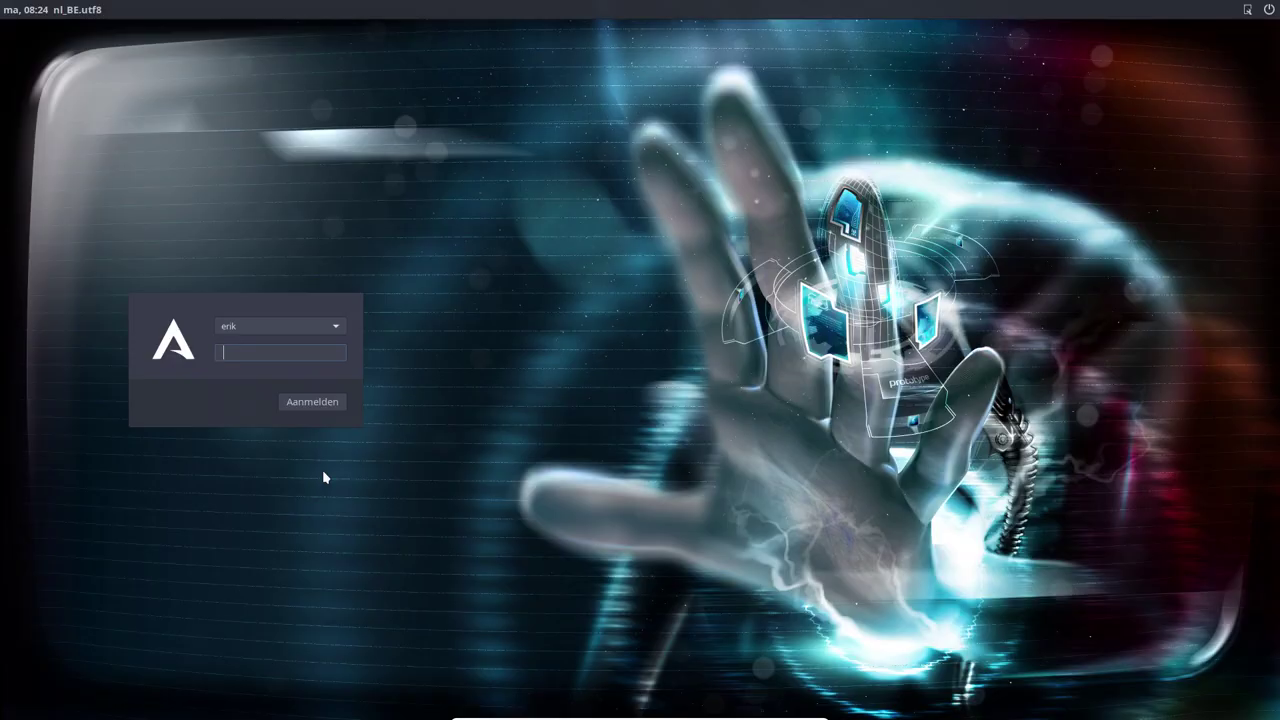
Choose the Xfce-sessie session at the LightDM screen and log in with the account password
click(1247, 9)
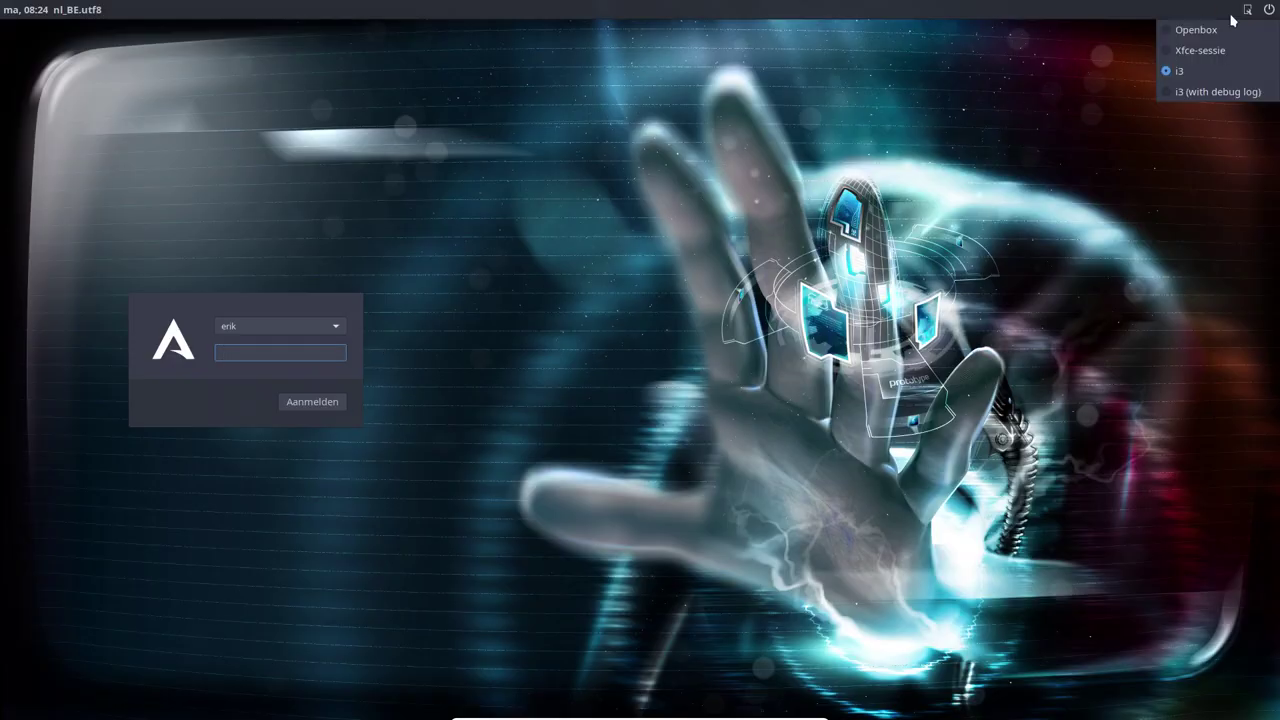
click(1204, 50)
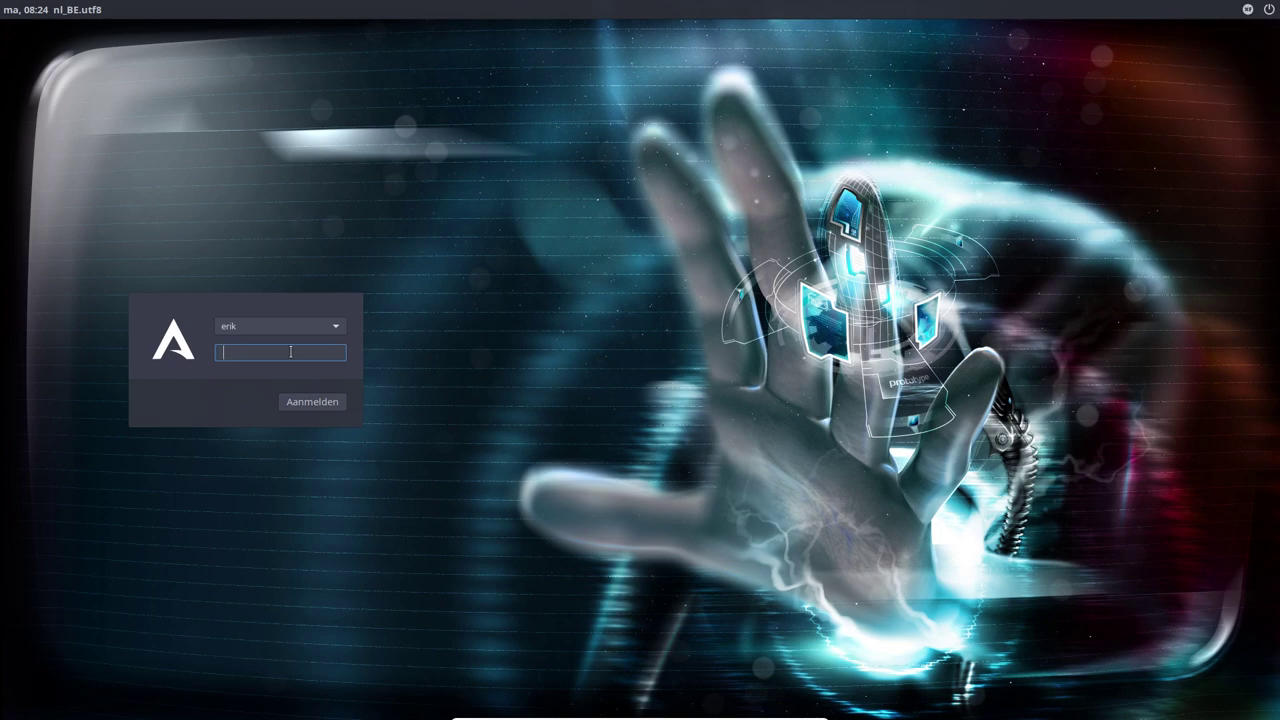
key(Return)
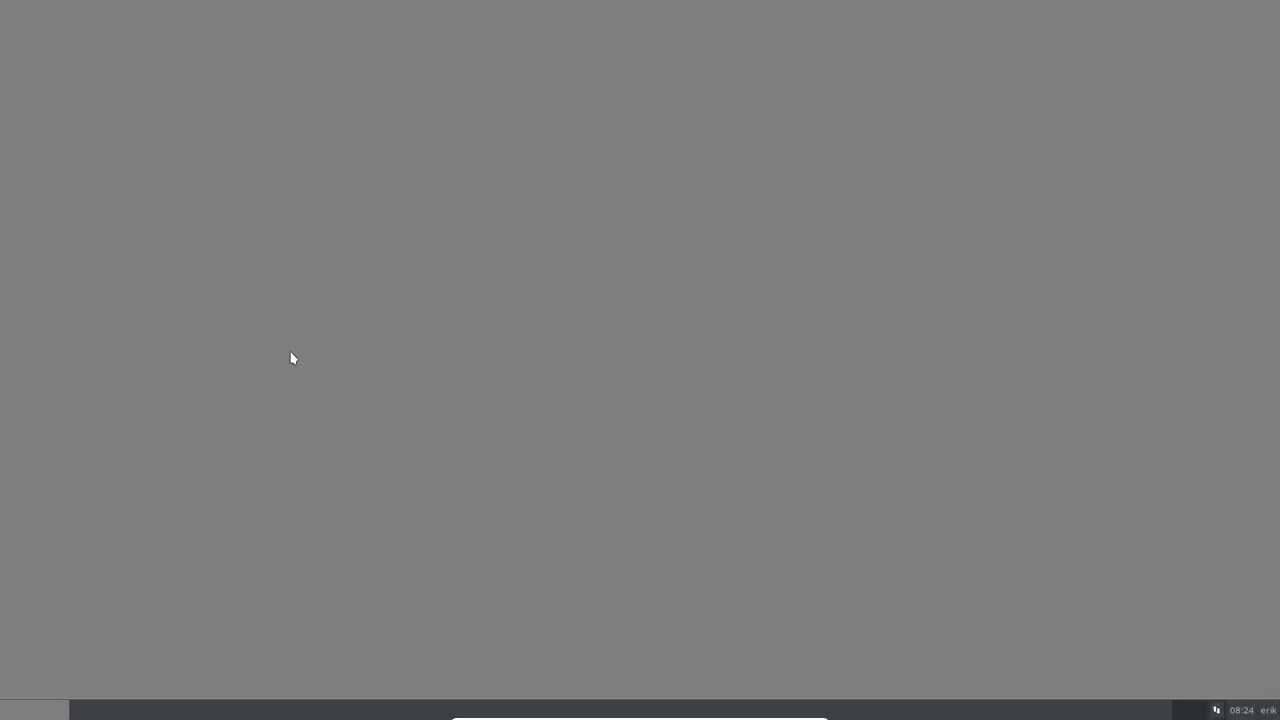